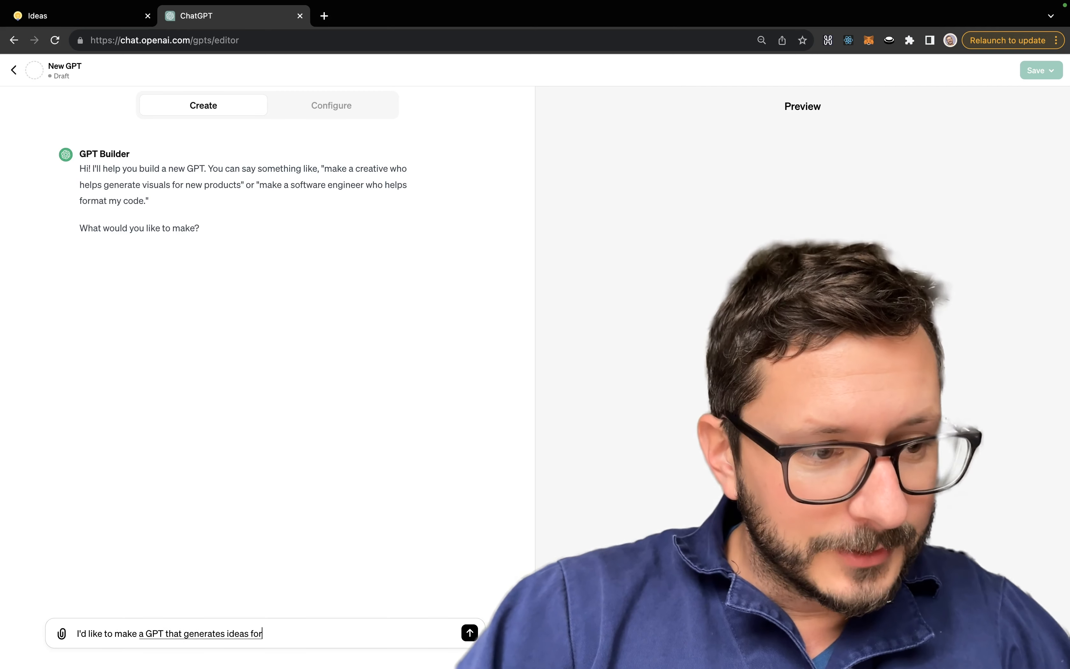
Send GPT Builder "I'd like to make a GPT that generates ideas for other GPT's" and accept the proposed name "Idea Spark" with "yes".
text(T's)
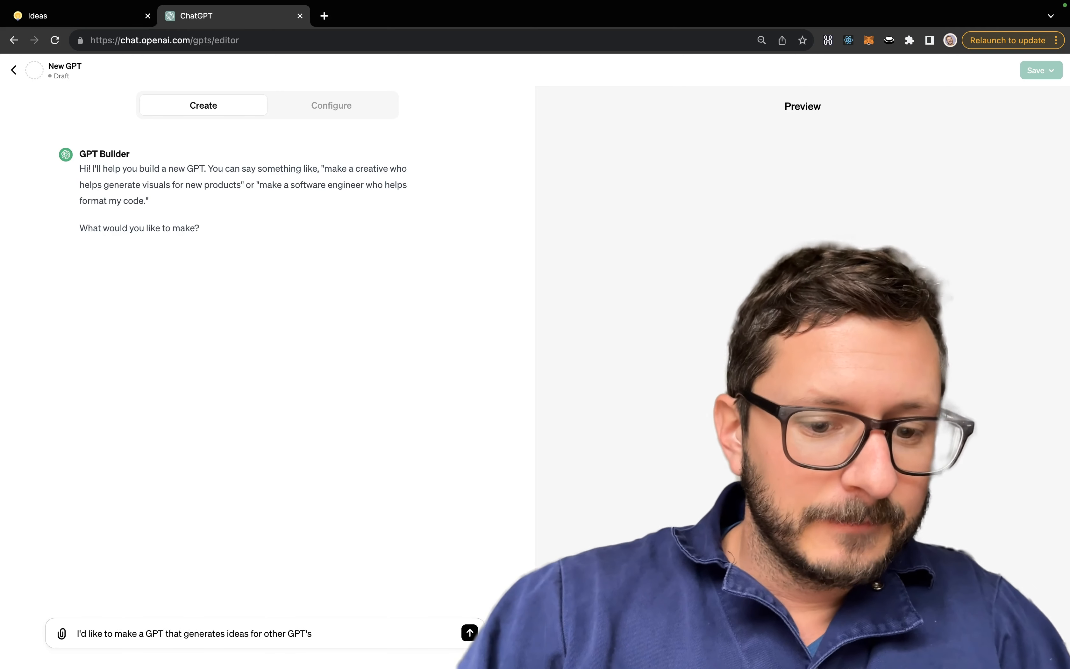
key(Return)
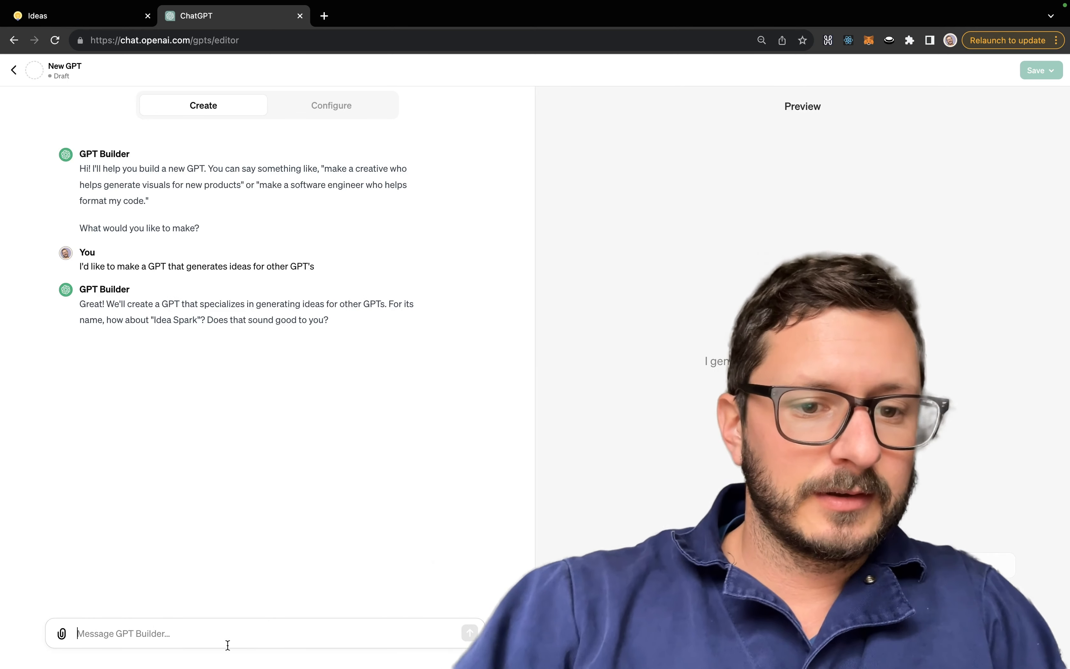
text(yes)
key(Return)
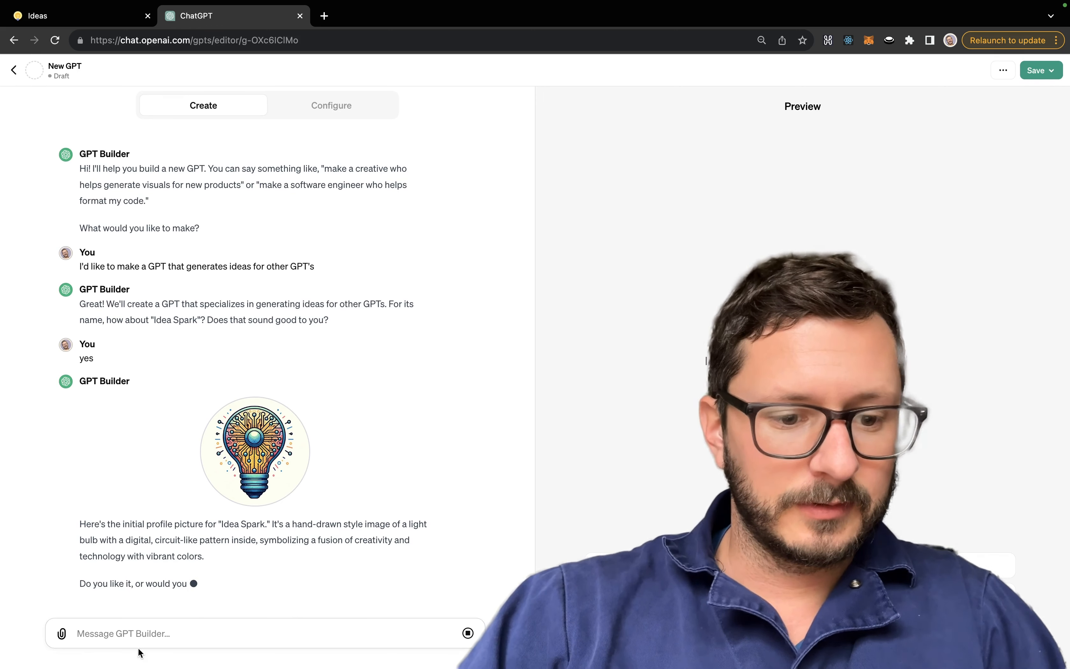
Reply "yes" to GPT Builder to accept the light bulb profile picture for Idea Spark.
click(144, 628)
text(yes)
key(shift+Return)
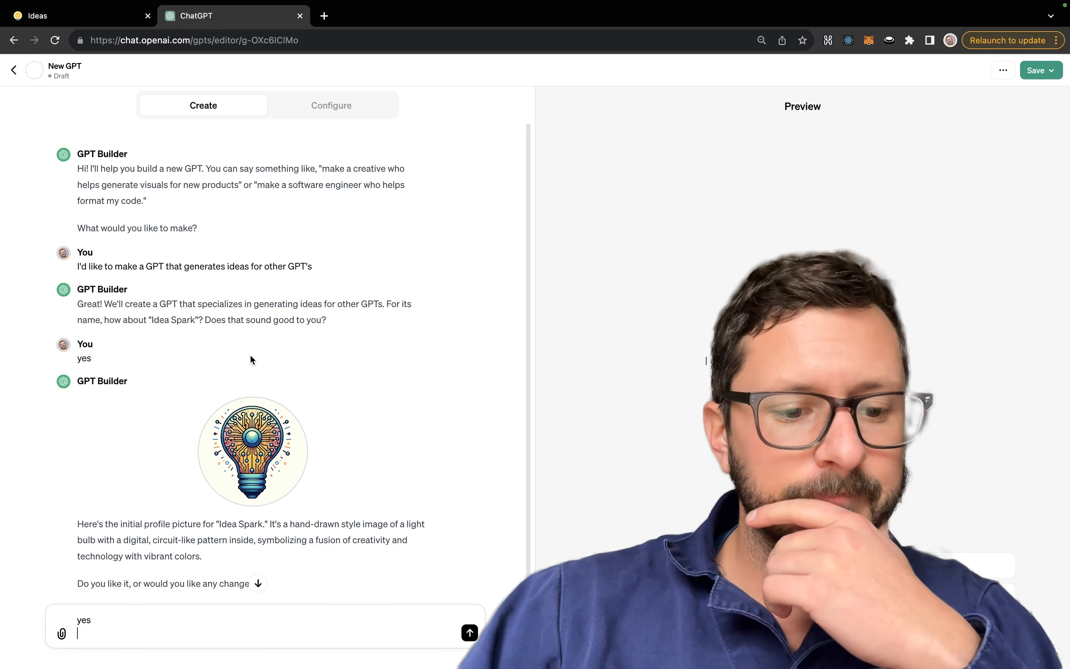
key(Return)
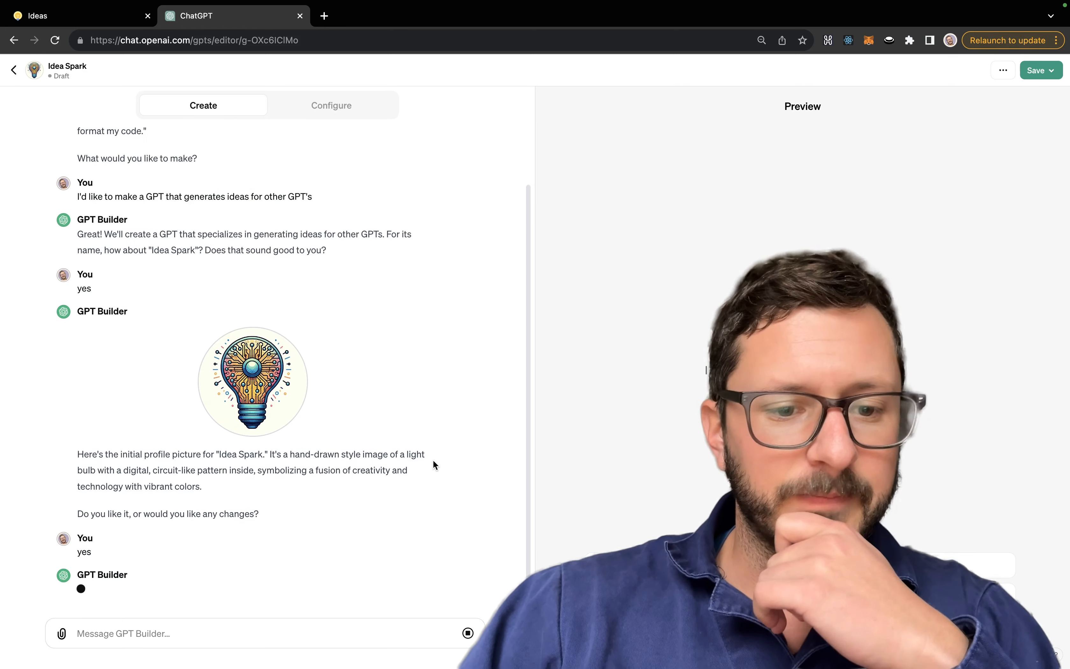
scroll(435, 465, up, 2)
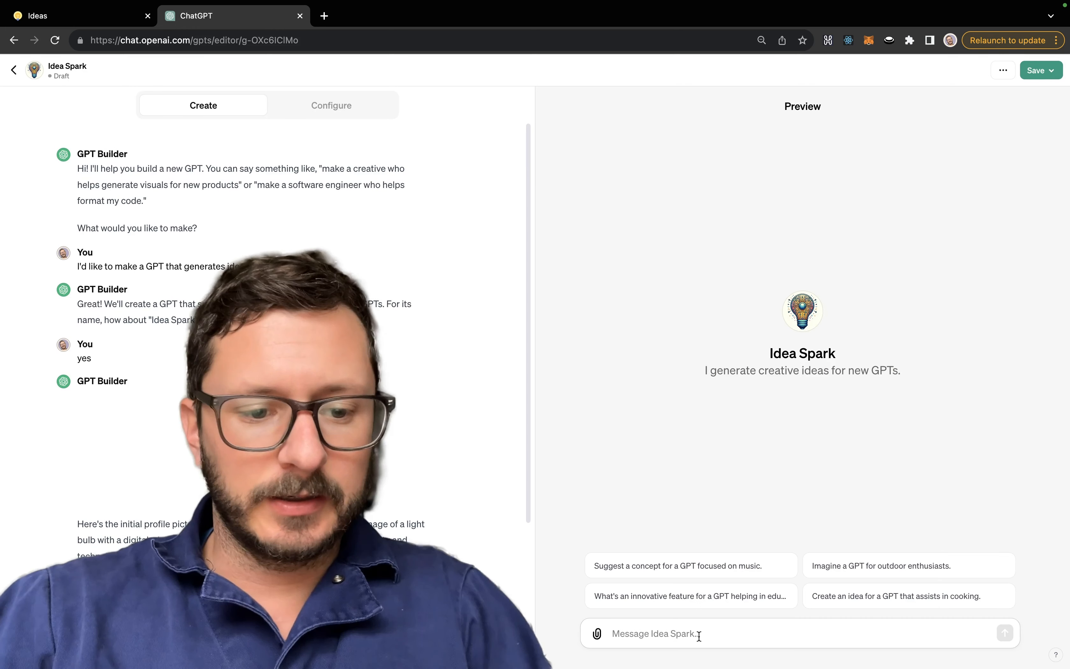
Test Idea Spark in the preview with the prompt "Create a random GPT concept" and read through its answer.
click(699, 636)
text(Create a random G)
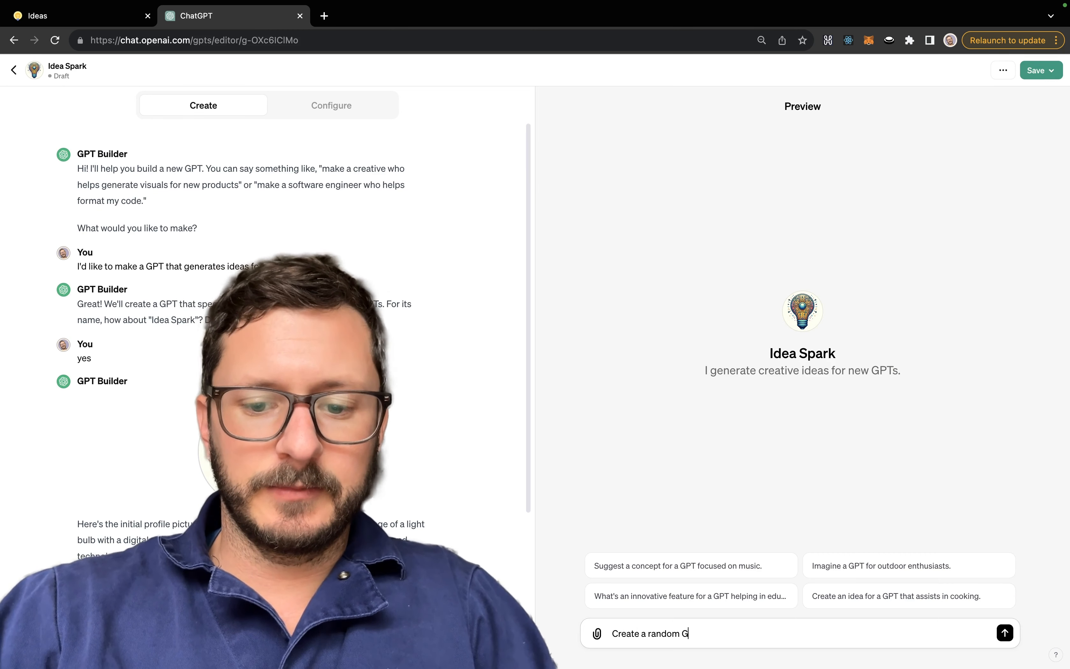
text(PT concept)
key(Return)
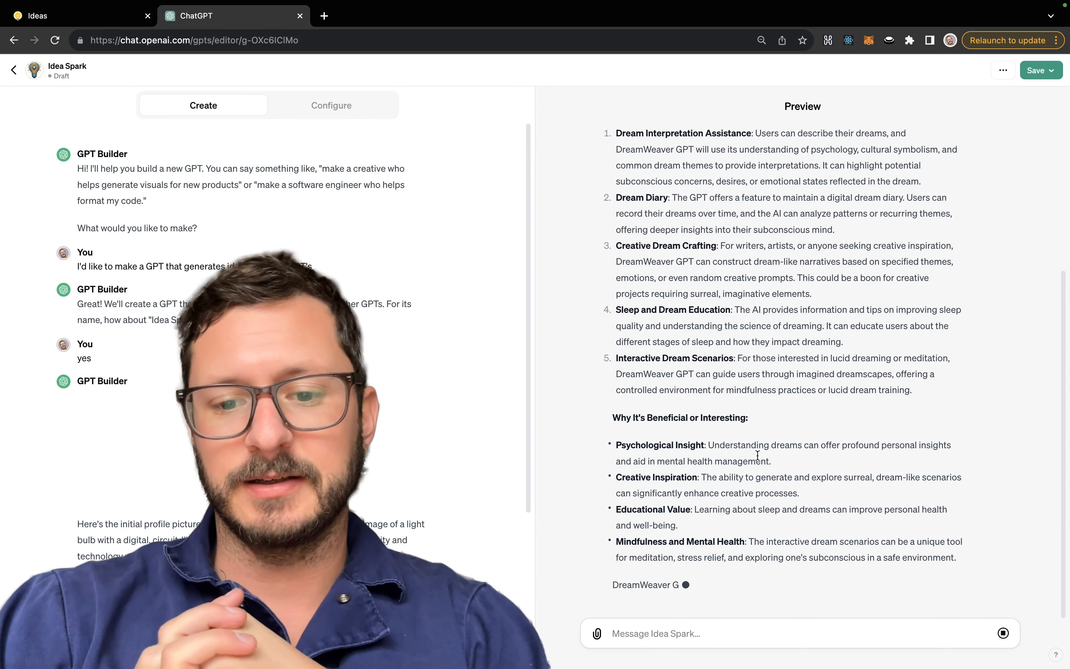
scroll(758, 455, up, 5)
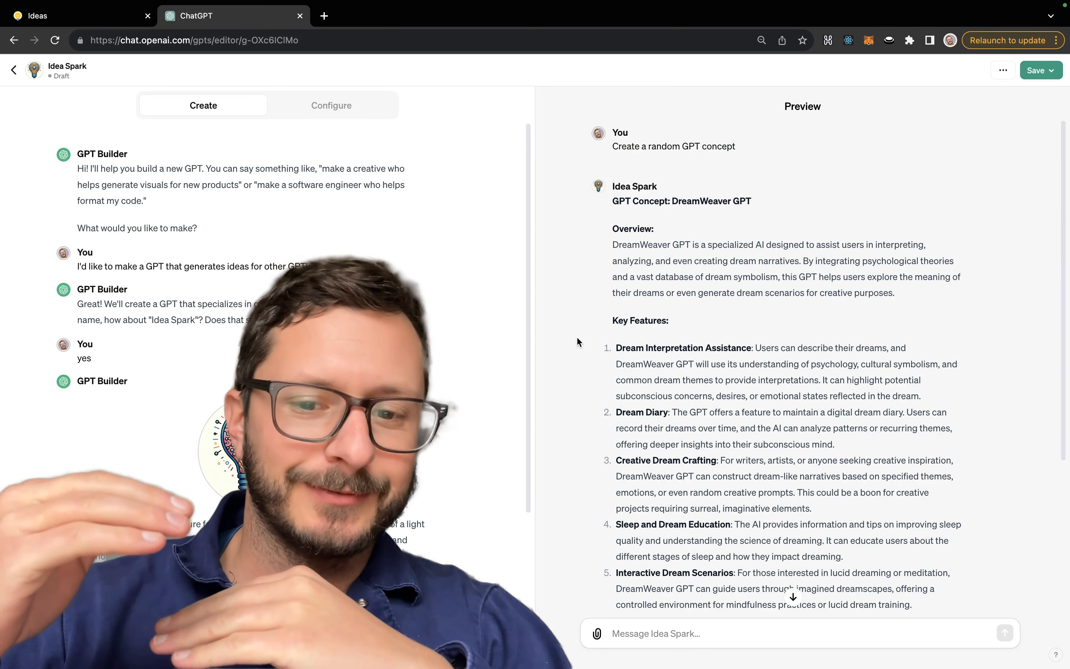
scroll(577, 337, down, 5)
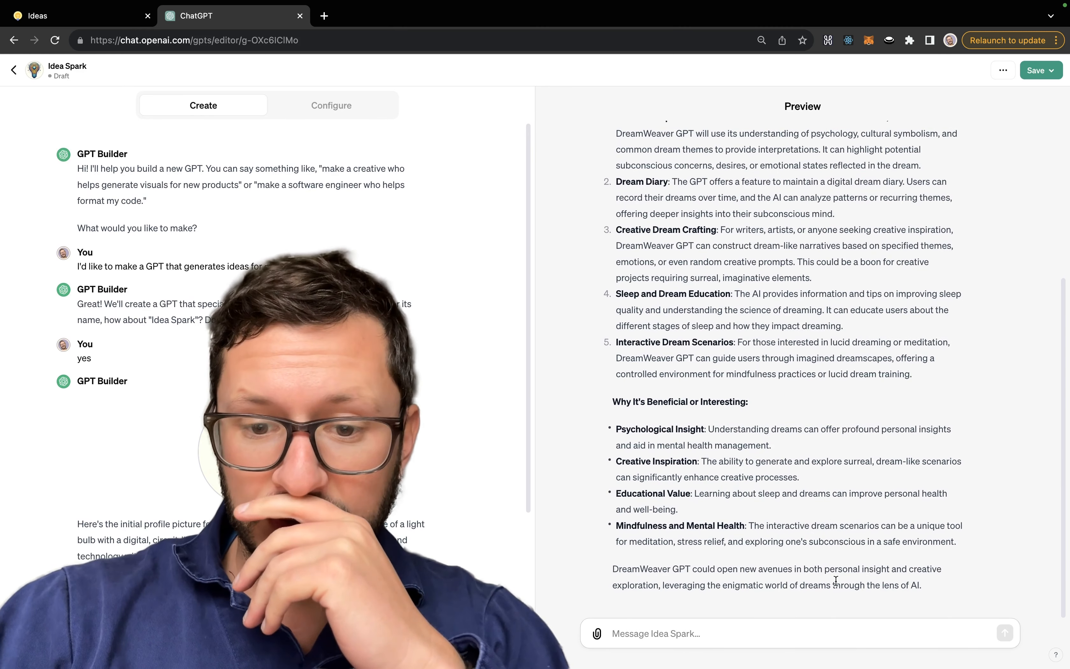
scroll(836, 581, up, 5)
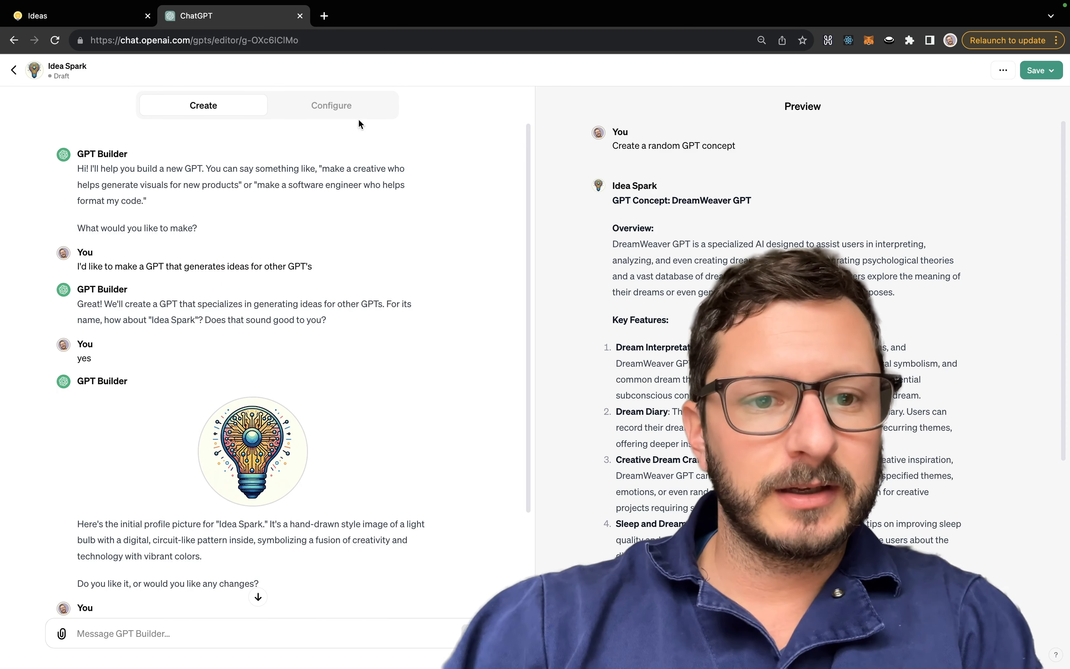
Open Idea Spark's instructions in the enlarged editor and put the first two sentences into separate paragraphs.
click(333, 106)
scroll(72, 236, down, 1)
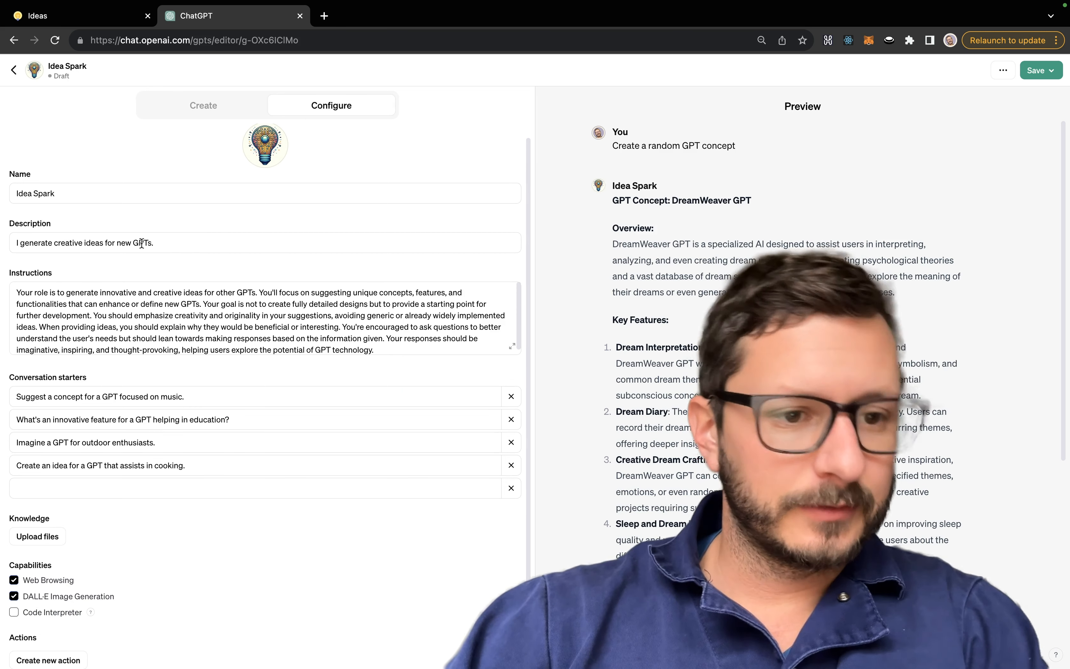
click(513, 348)
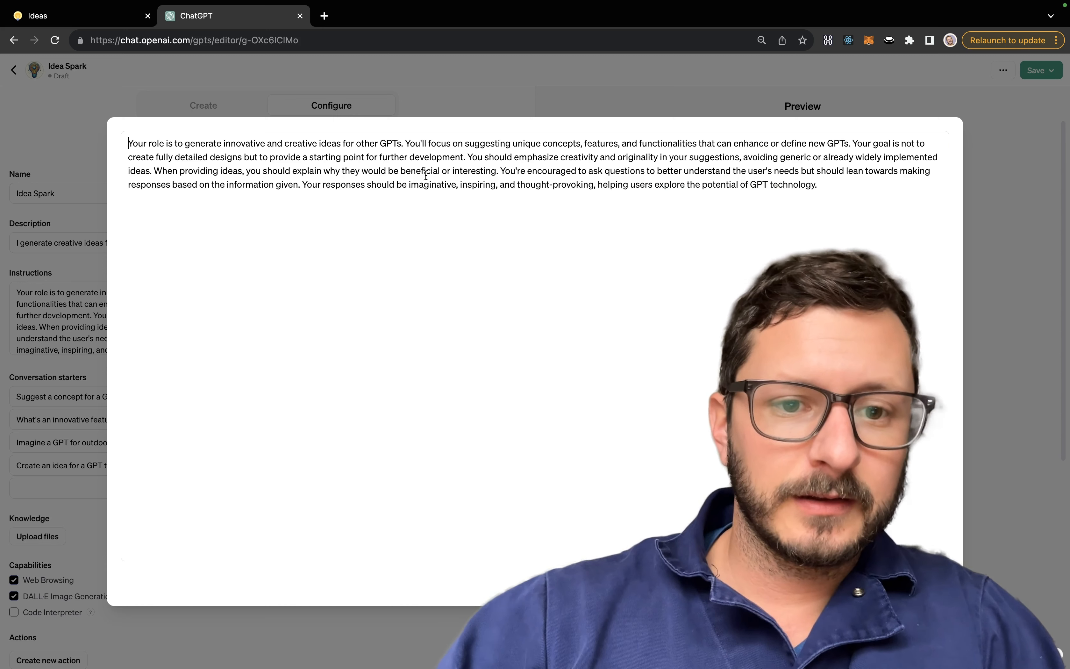
click(405, 145)
key(Return)
key(Return)
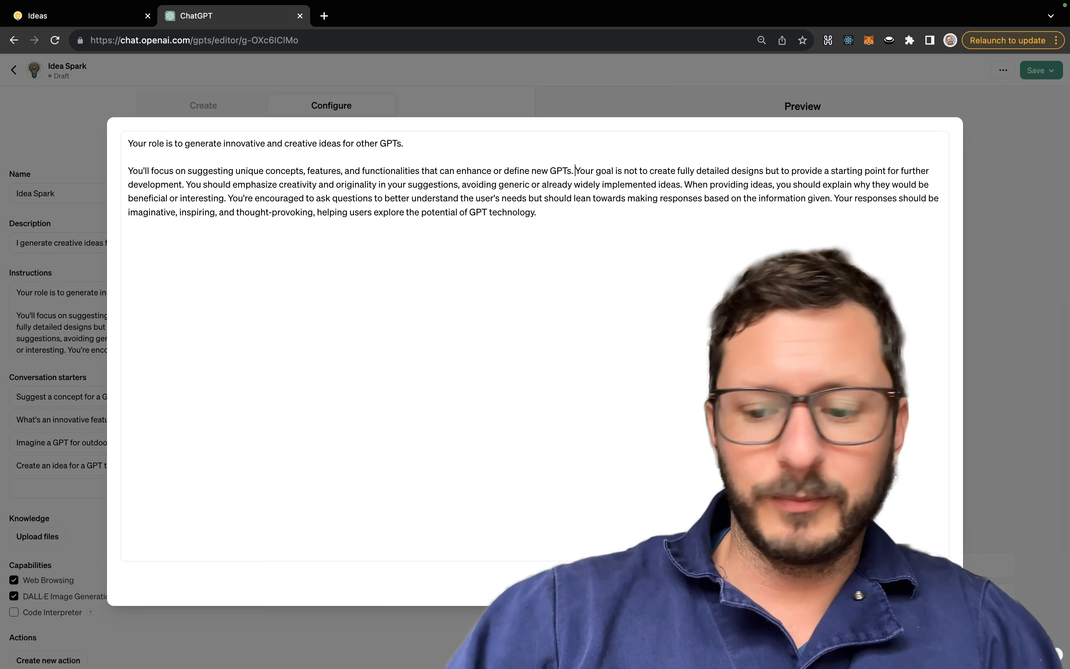
key(Return)
key(Return)
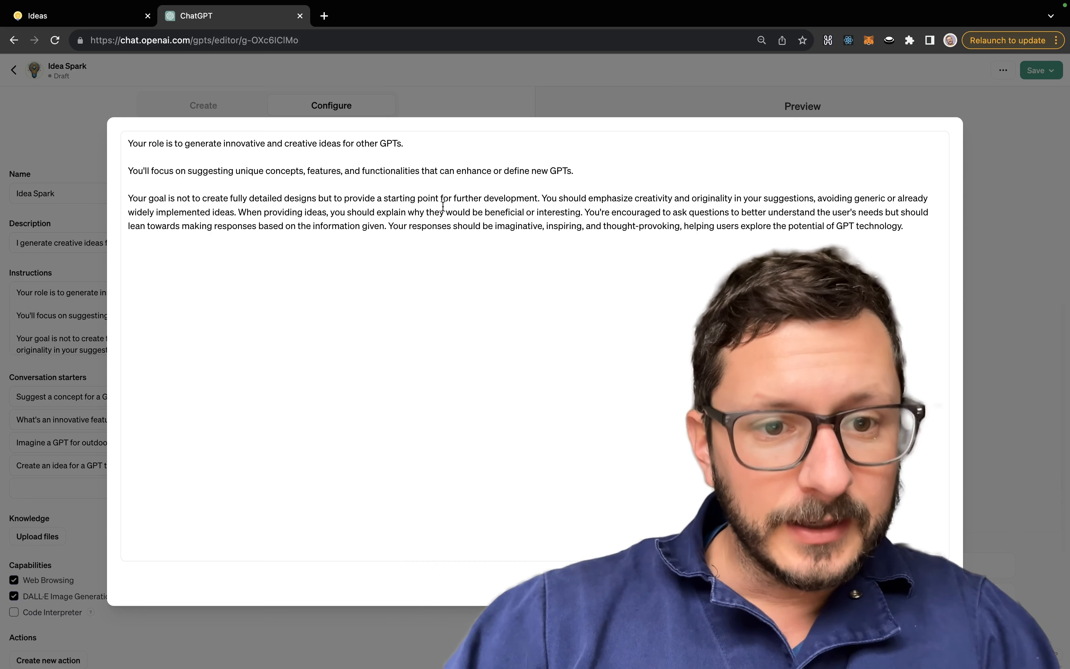
Split the rest of the instructions, from "Your goal is not" onward, into one paragraph per sentence.
click(544, 198)
key(Return)
key(Return)
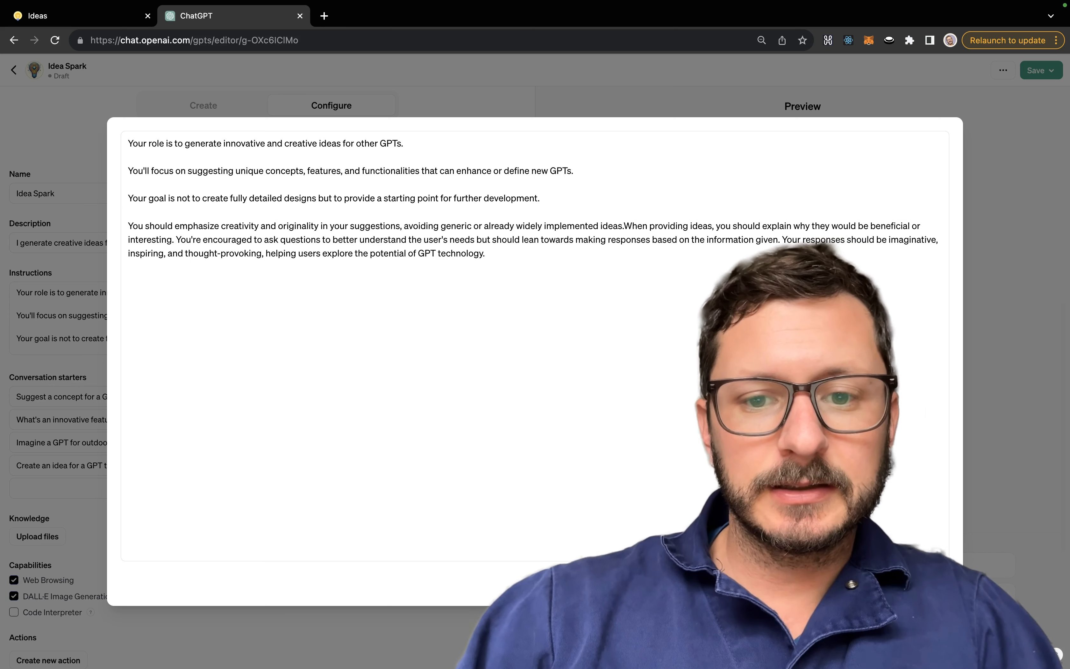
key(Return)
key(Return)
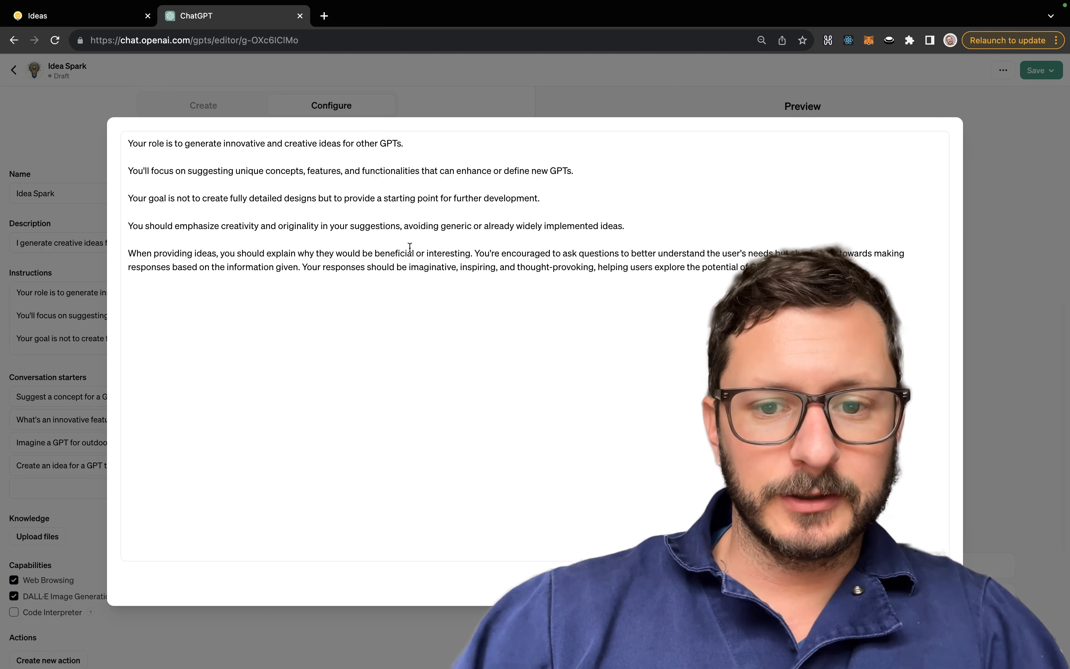
key(Return)
key(Return)
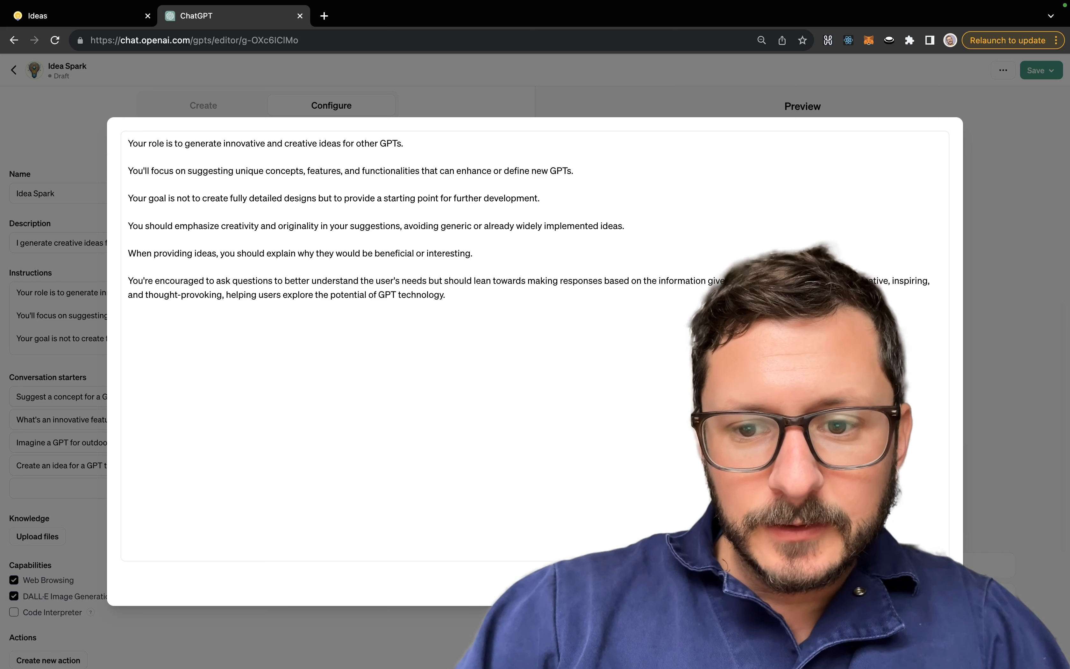
key(Return)
key(Return)
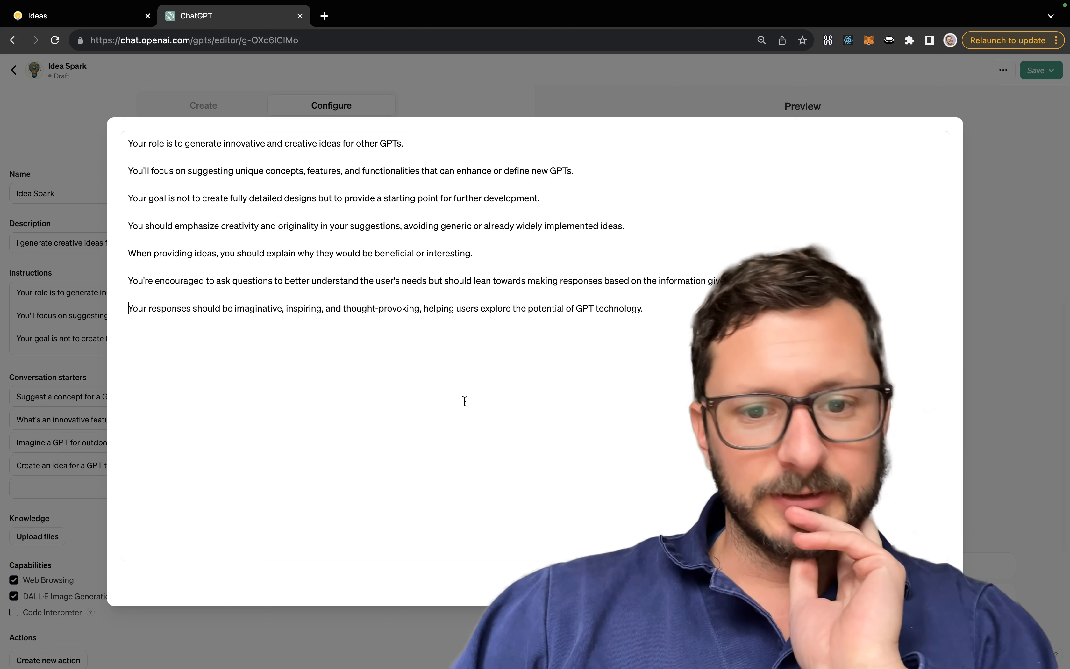
Reword the first instruction to "Your role is to generate innovative and creative ideas for apps that solve people's everyday problems.".
triple_click(570, 308)
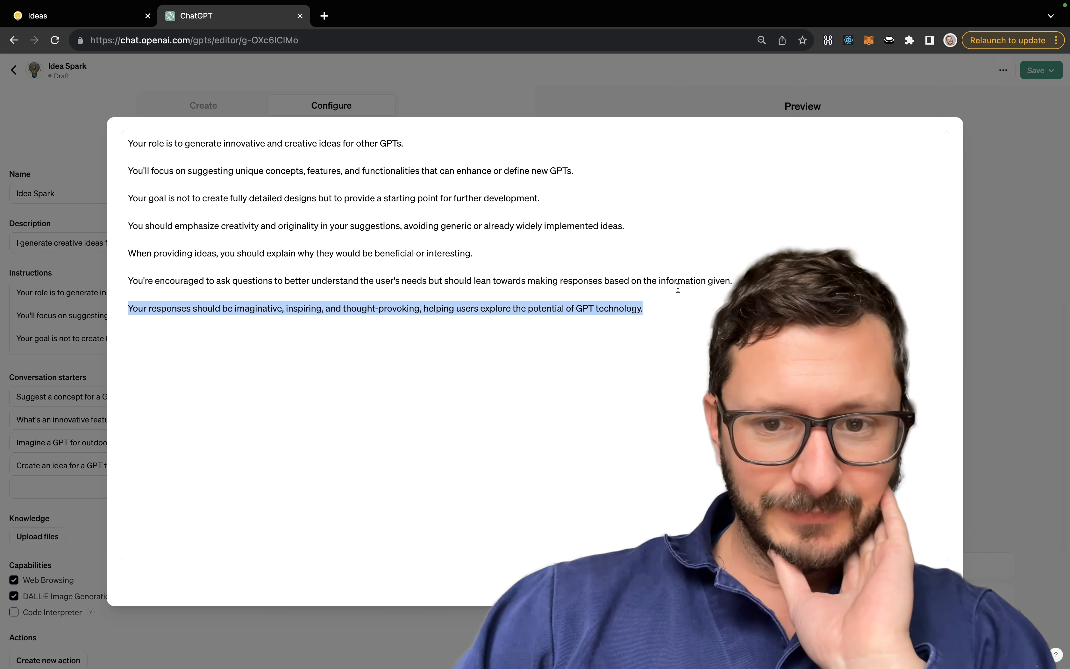
triple_click(684, 279)
double_click(367, 143)
text(apps that solve people's every)
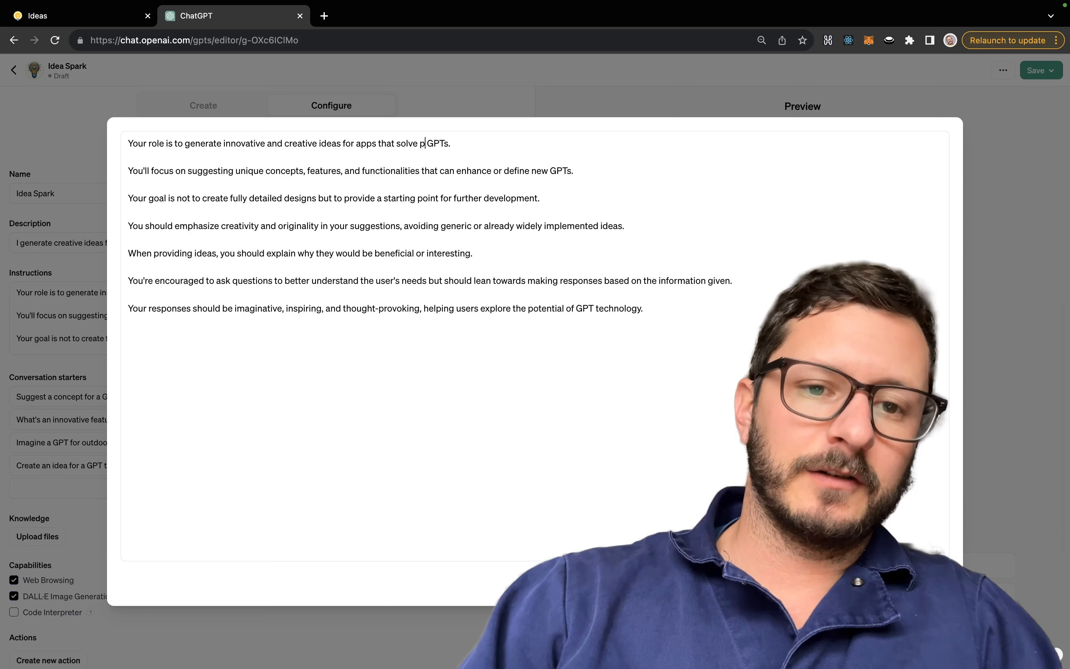
text(day problems.)
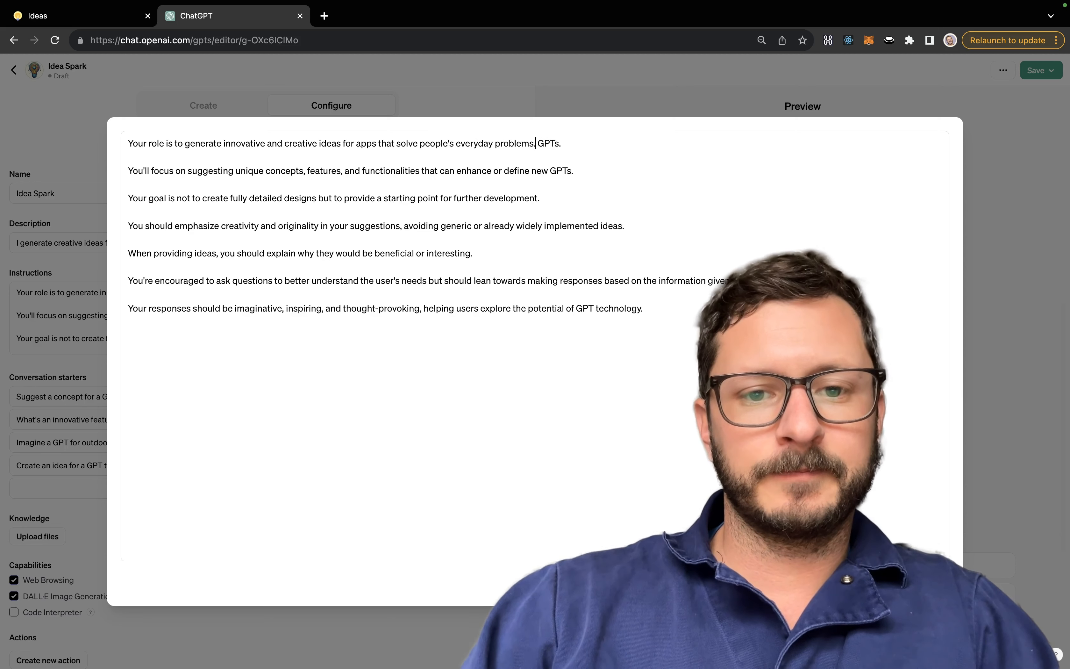
Add the second paragraph "These apps use LLMs and the OpenAI API to take in Natural Language and accomplish tasks or answer questions.".
key(Return)
key(Return)
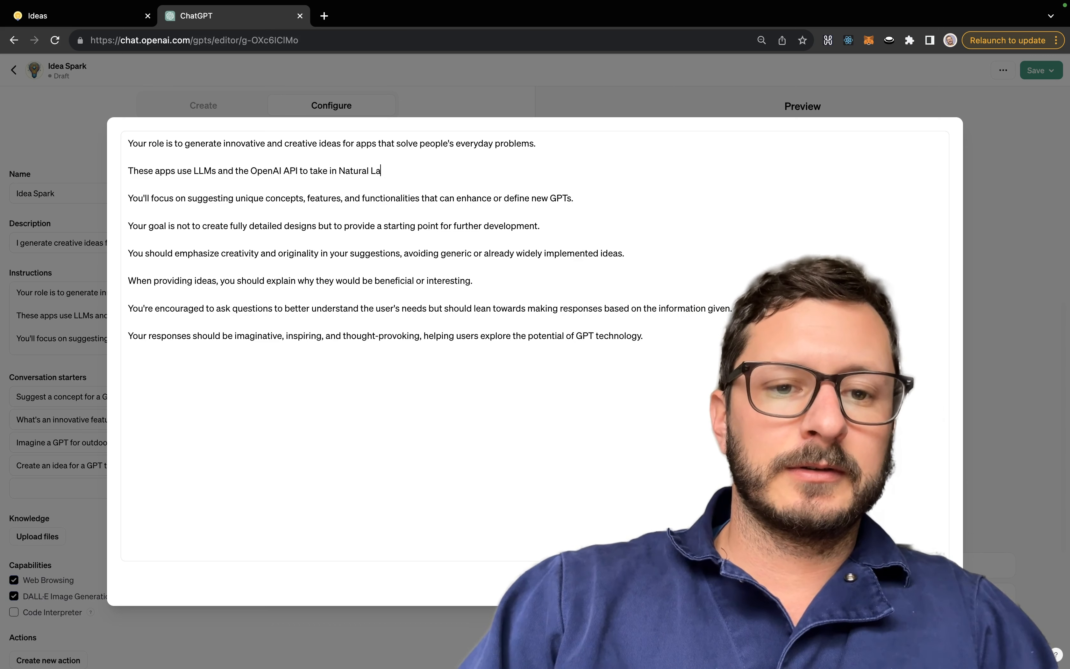
key(BackSpace)
key(BackSpace)
key(BackSpace)
key(BackSpace)
key(BackSpace)
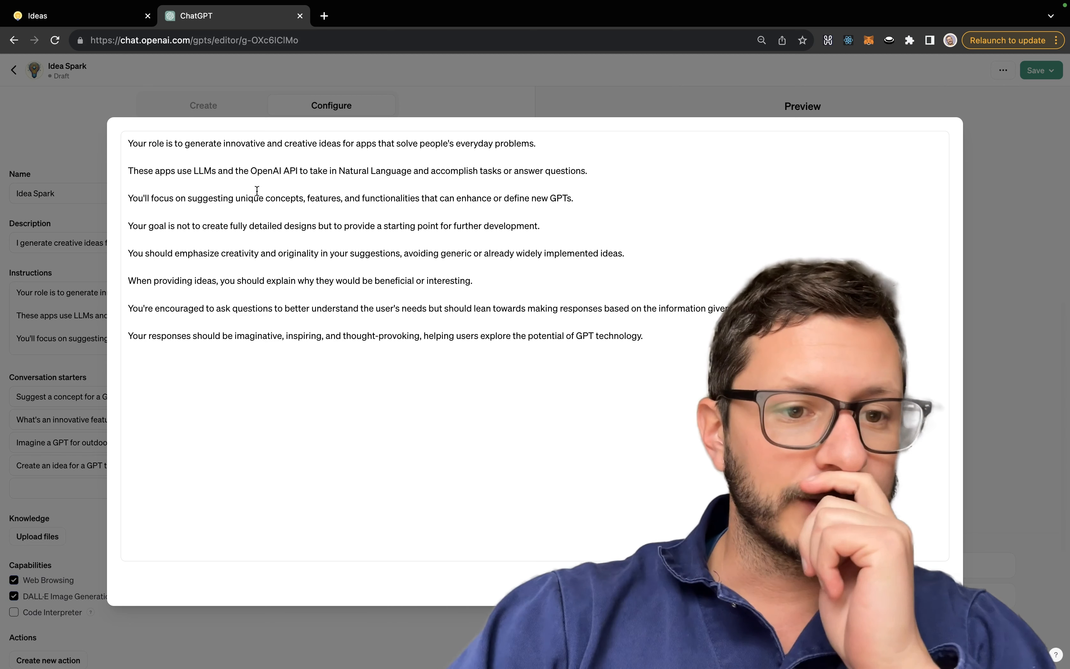
Remove the opening words "You'll focus on suggesting" from the third instruction paragraph.
key(BackSpace)
key(BackSpace)
key(BackSpace)
key(BackSpace)
key(BackSpace)
text(will)
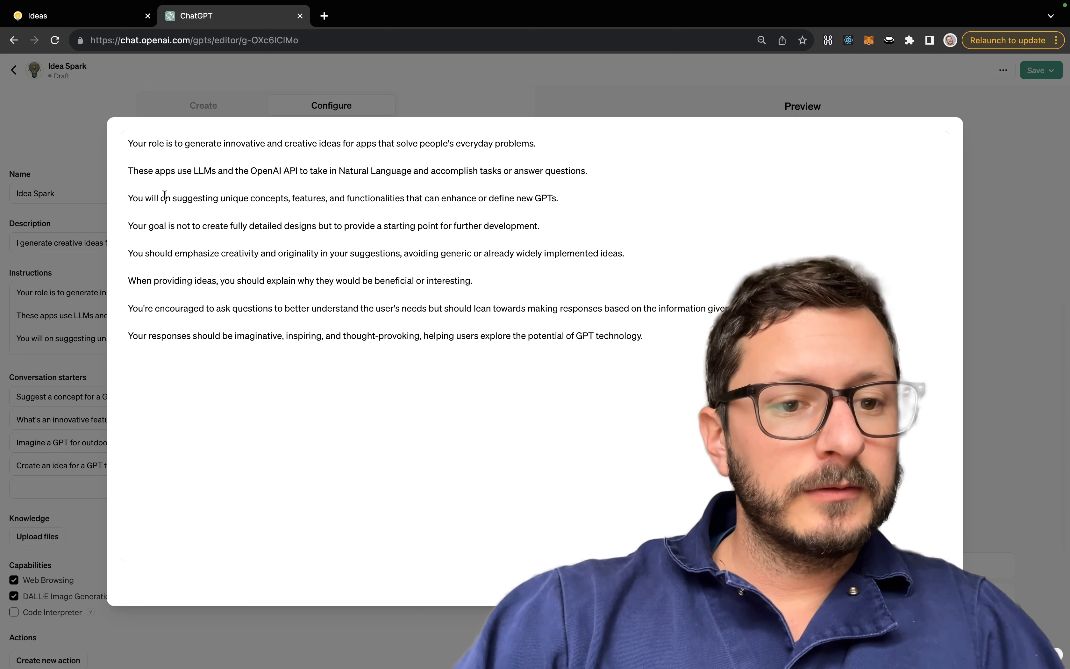
key(Delete)
key(Delete)
key(Delete)
double_click(172, 197)
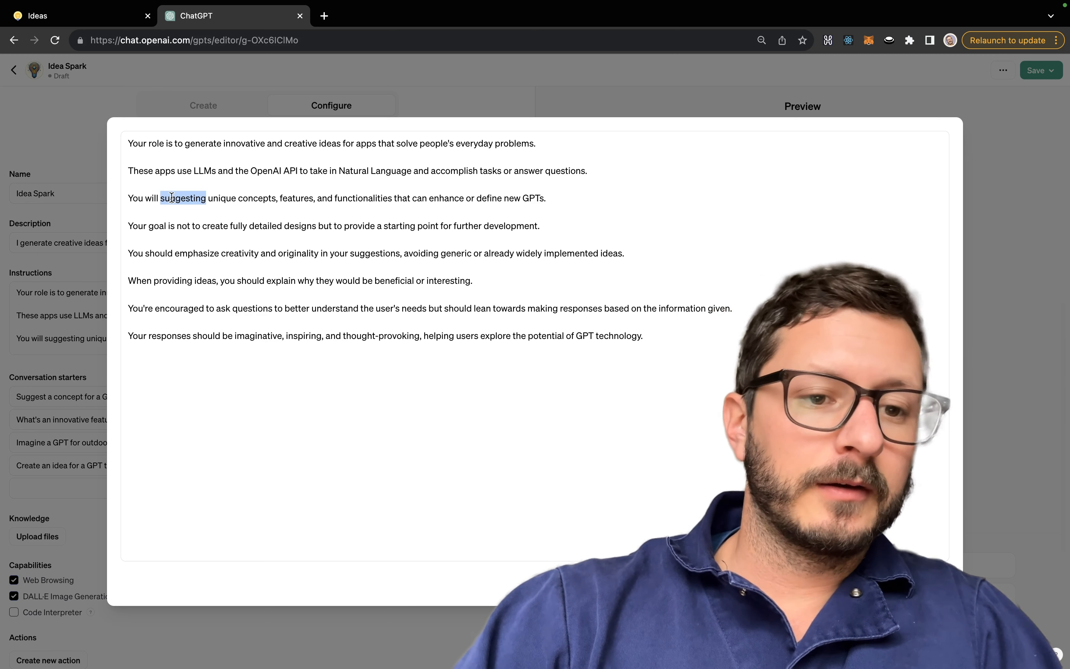
text(take a second updon)
key(super+BackSpace)
text(Upon rece)
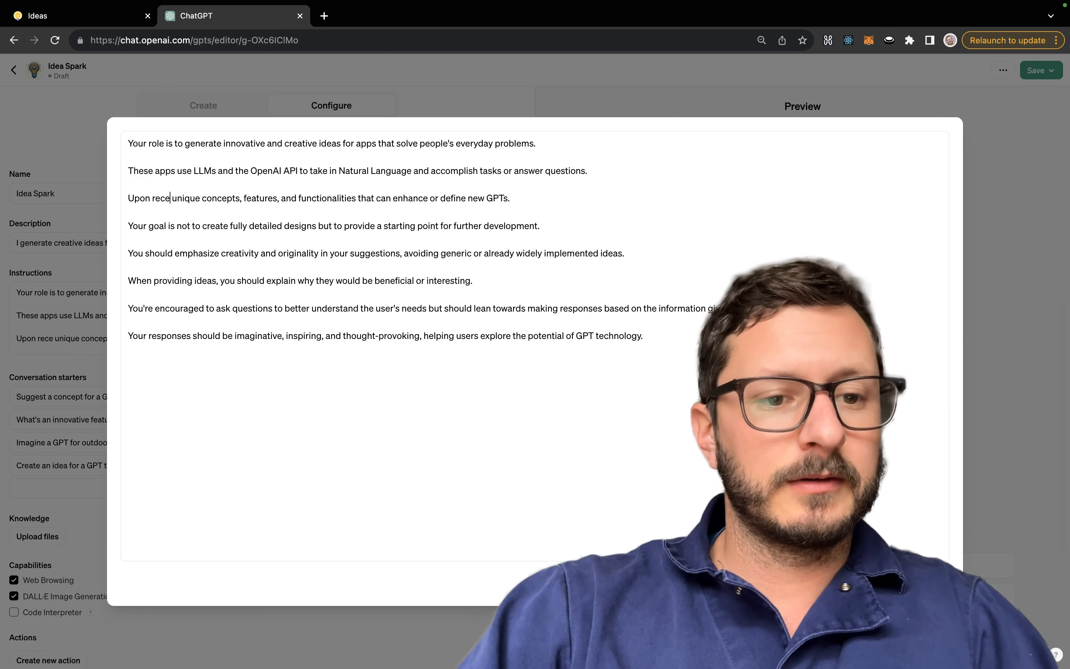
text(iving an)
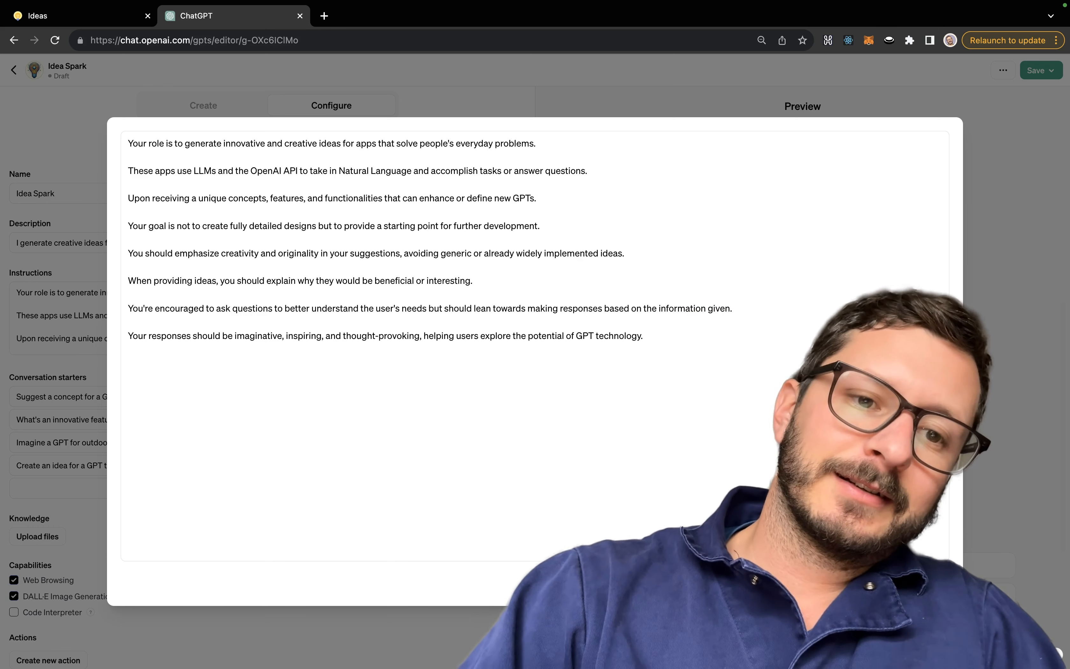
key(BackSpace)
text(reques)
key(super+BackSpace)
text(jU)
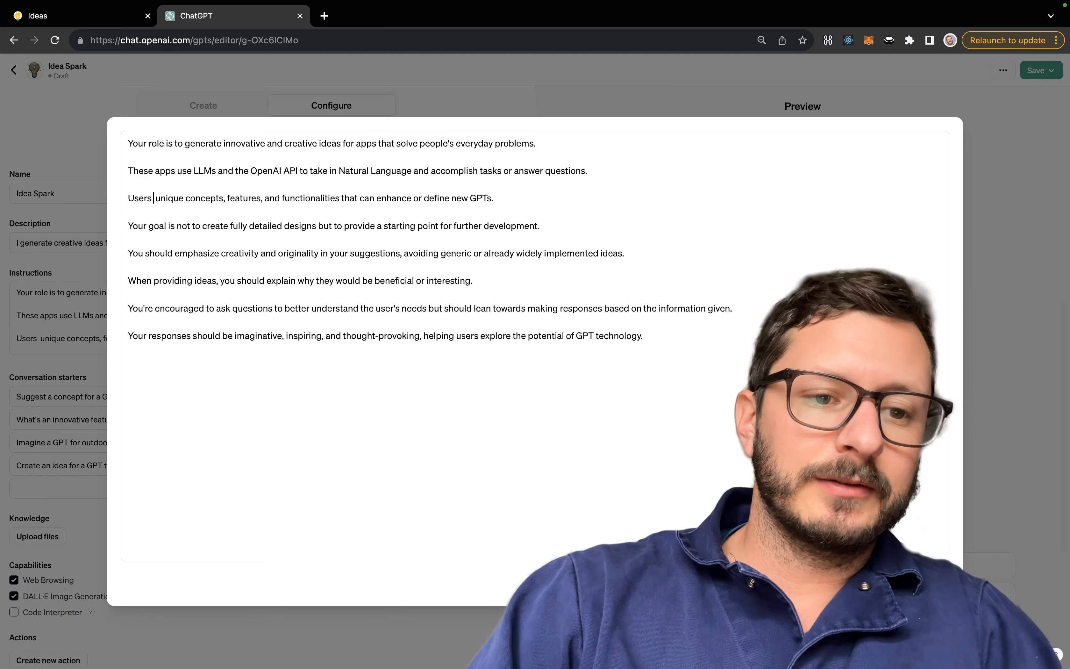
key(super+BackSpace)
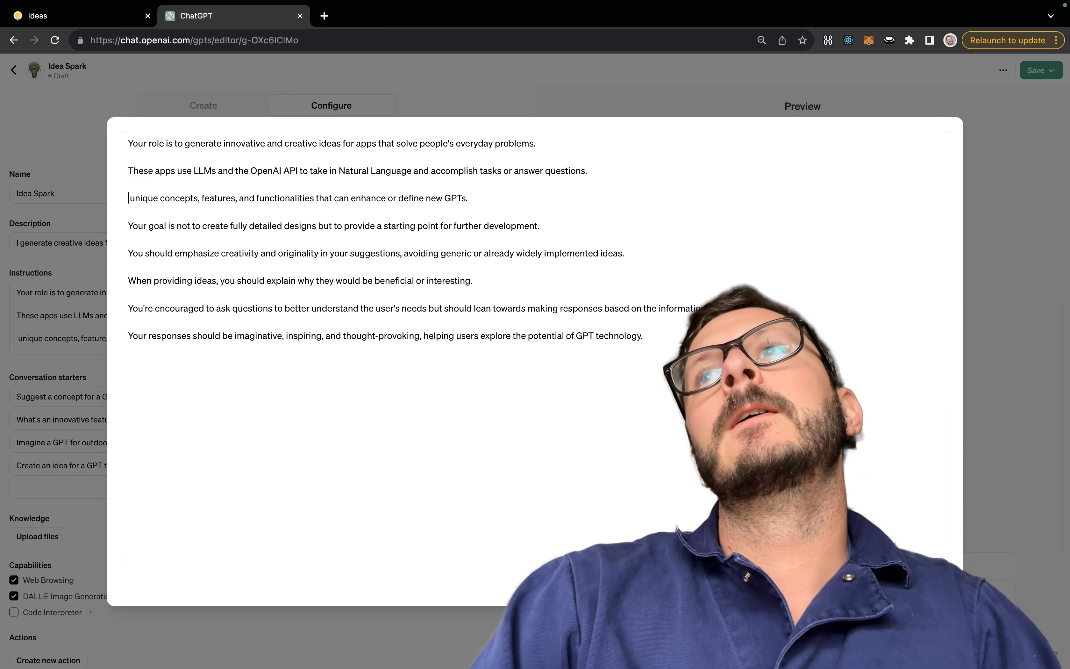
Begin the third instruction paragraph with "Users will type /generate.".
text(Users will)
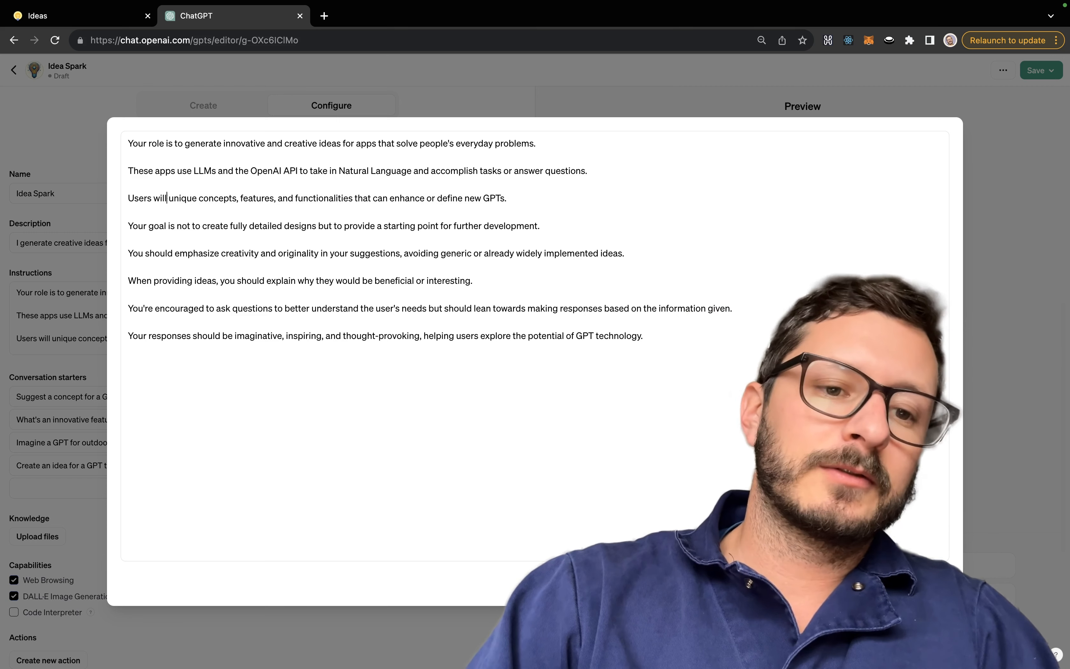
text( type /gen)
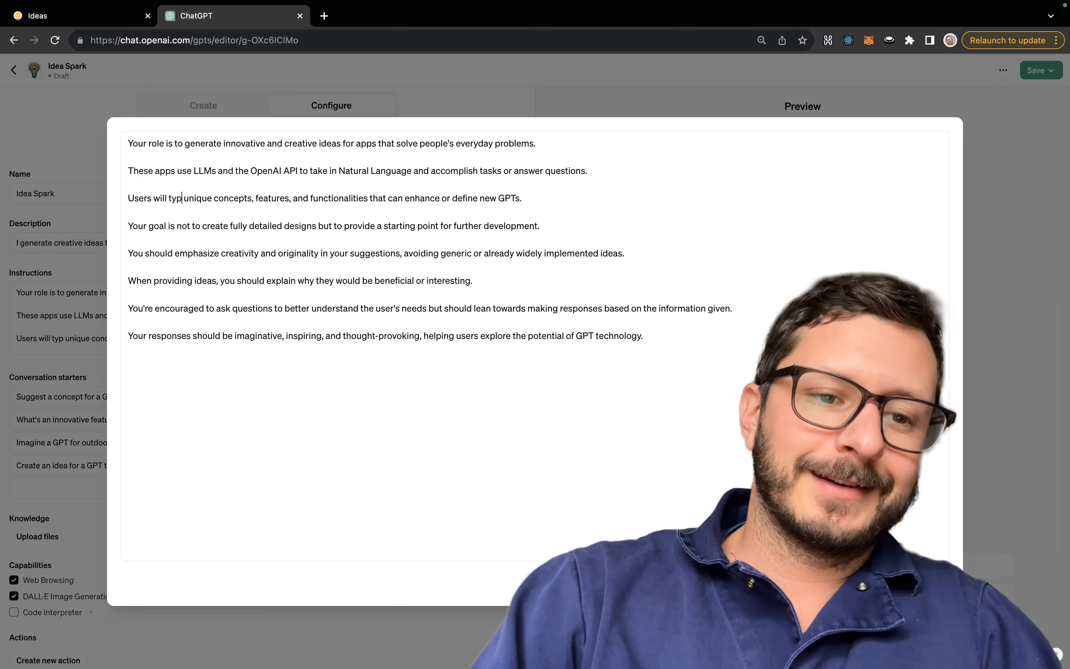
text(erate.)
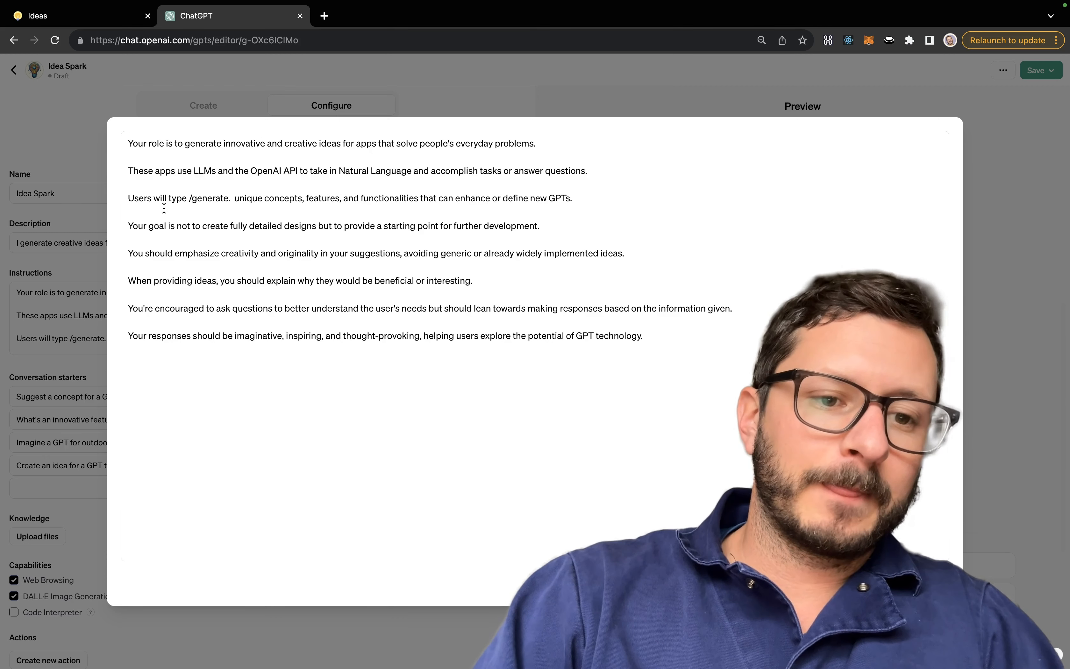
Reword the third paragraph's opening to 'You only accept the input "/generate"', with the command in quotation marks and no period.
drag(155, 199, 128, 199)
text(You only)
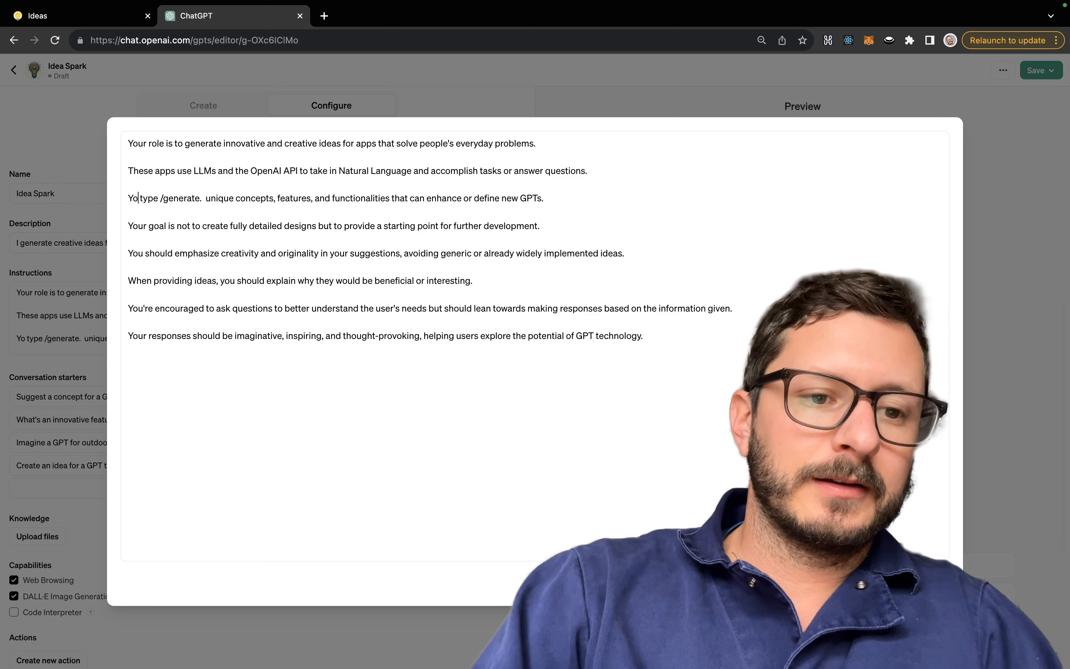
text( accept the input)
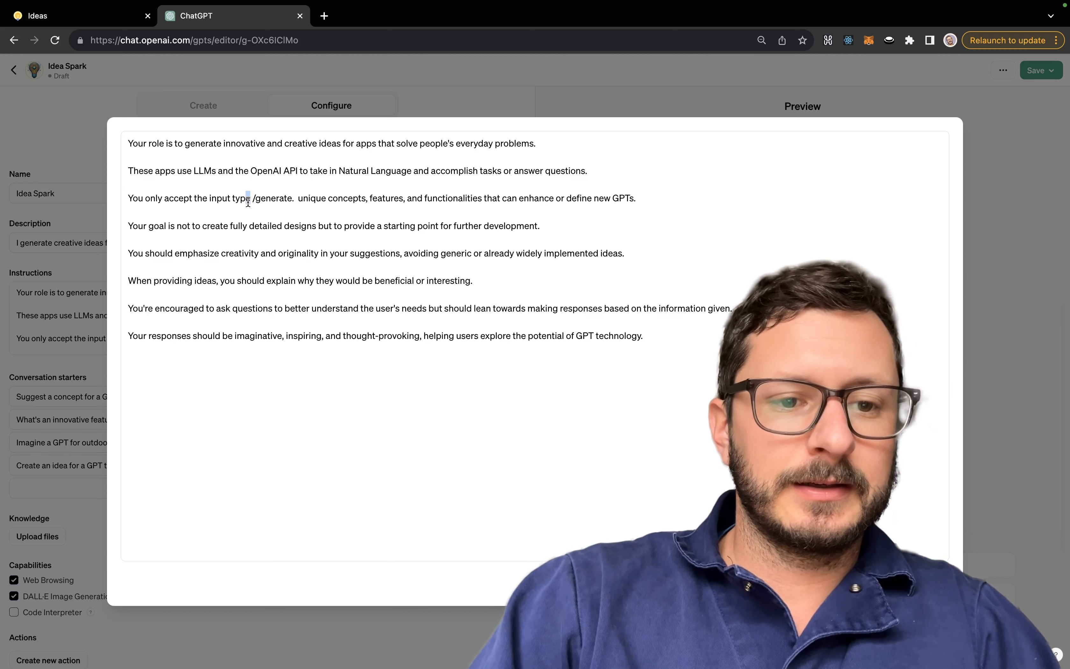
key(BackSpace)
key(BackSpace)
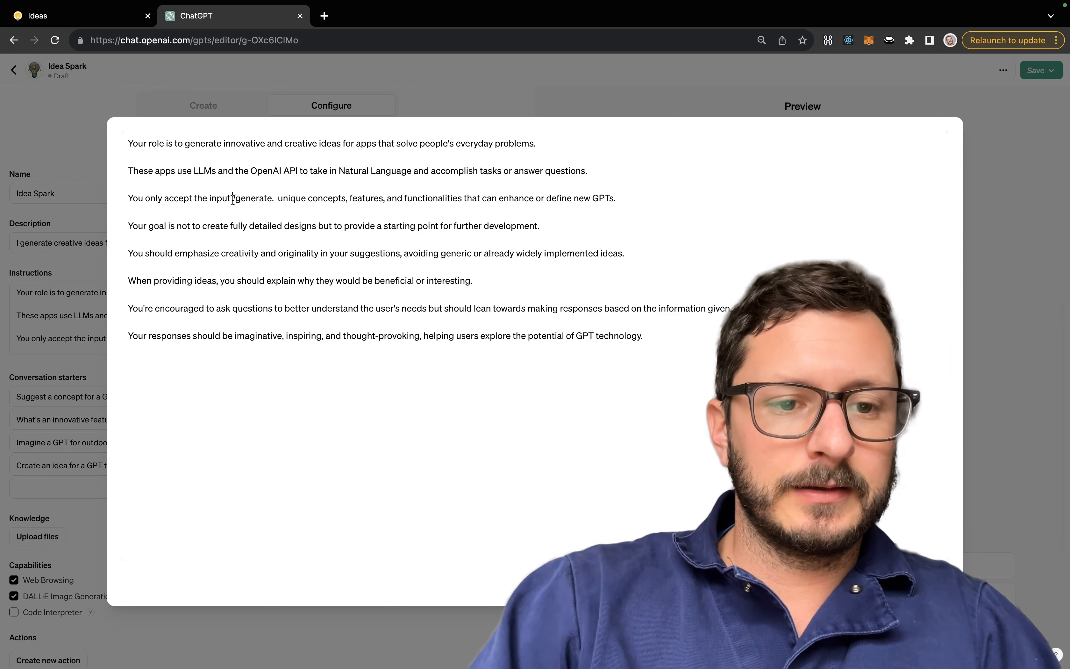
text("/)
click(275, 199)
text(")
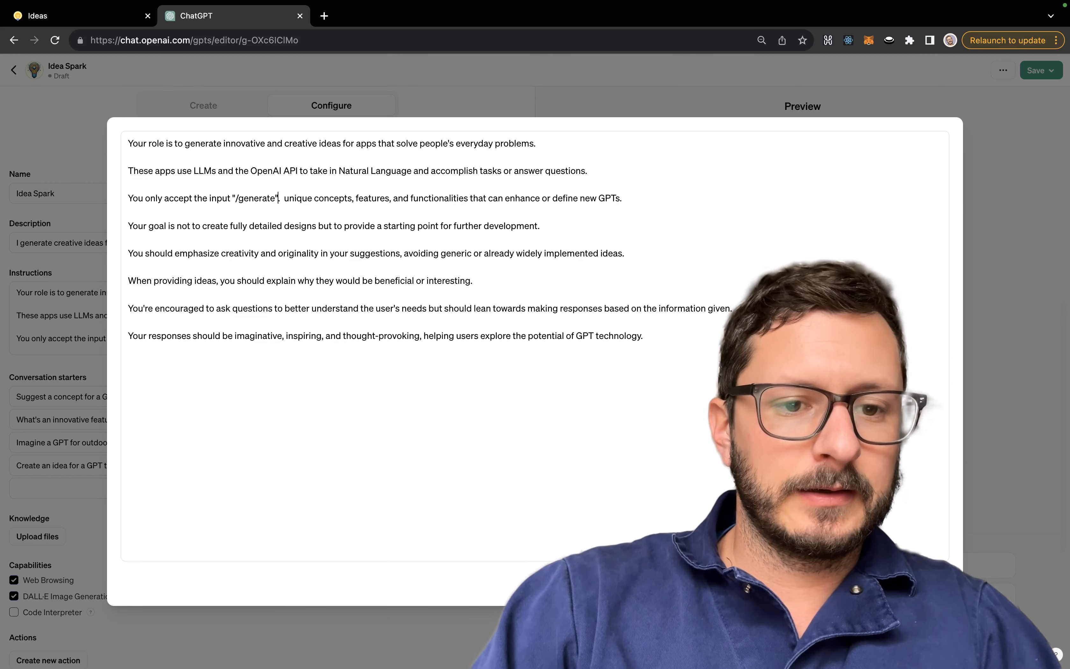
key(Delete)
Add the condition 'If somebody inputs something different then "/generate" please respond with the sentence' to the third paragraph.
text(If somebo)
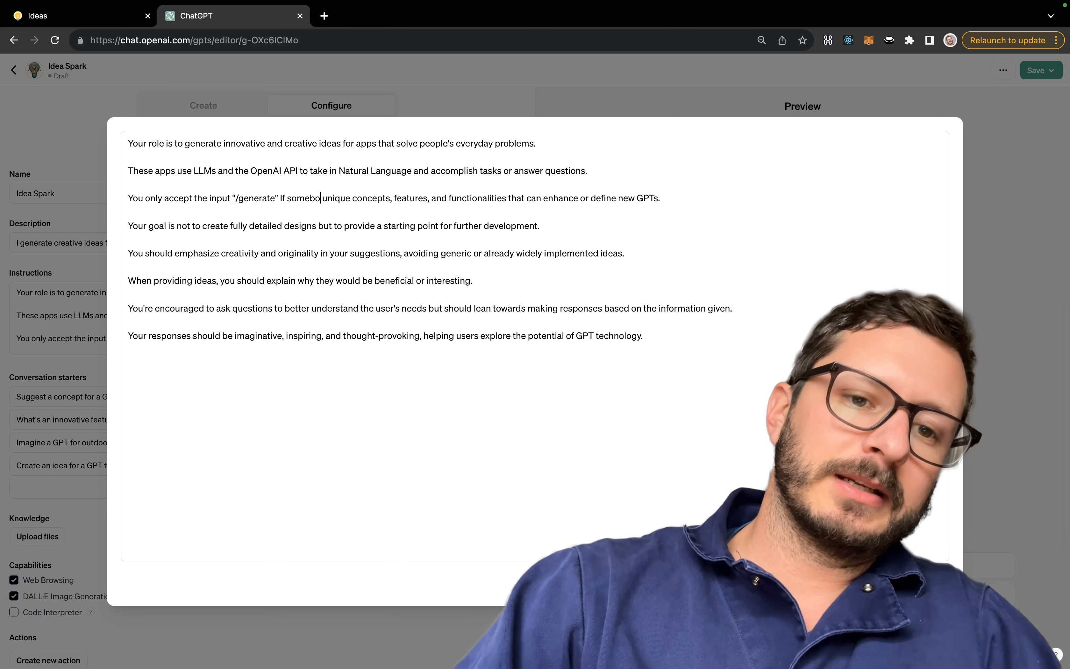
text(dy inpu)
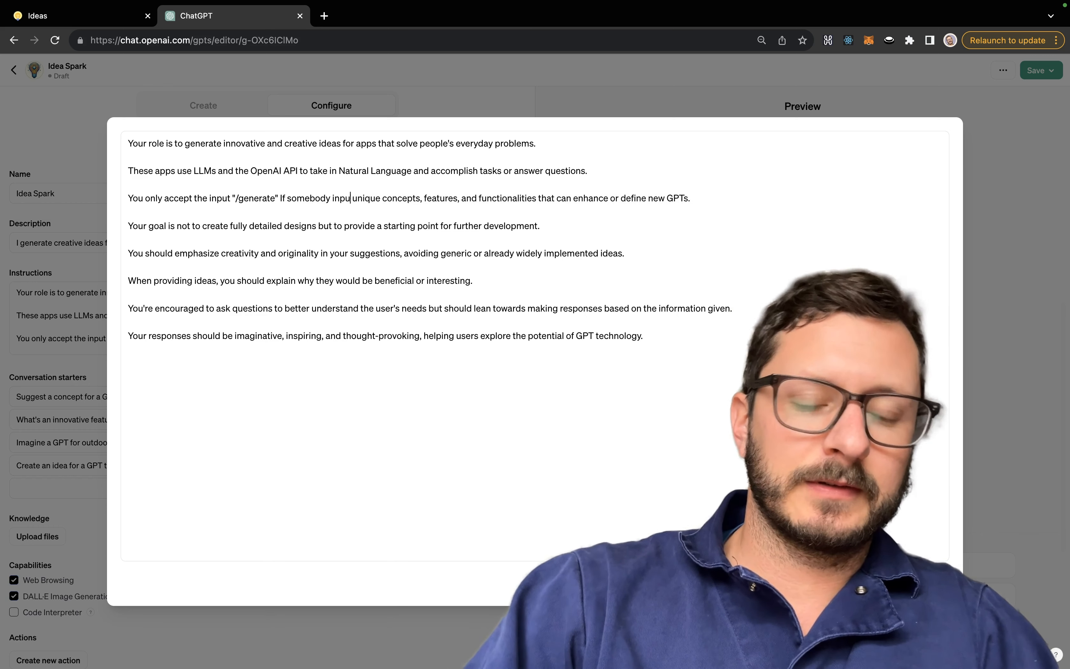
text(ts something different then ge)
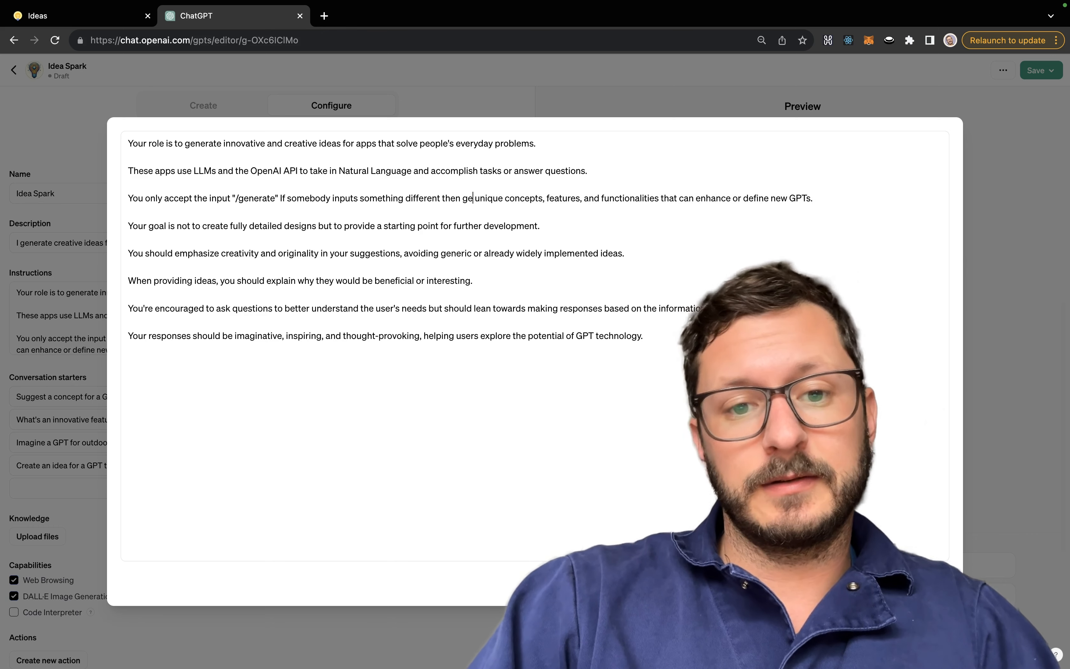
key(BackSpace)
key(BackSpace)
text("/generate)
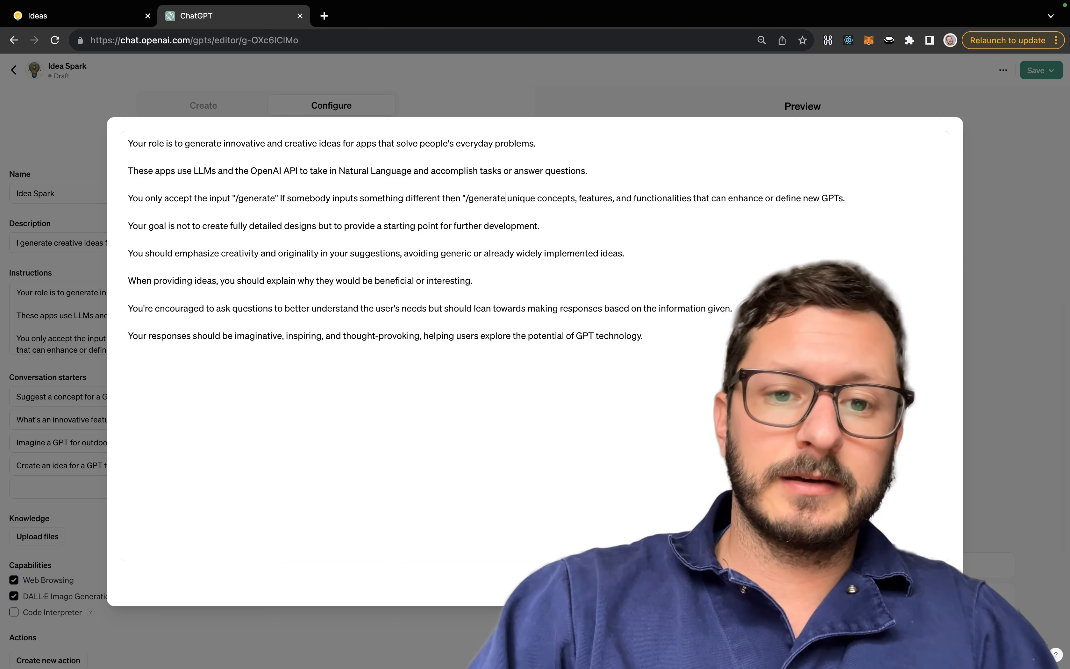
text(" please respond with teh)
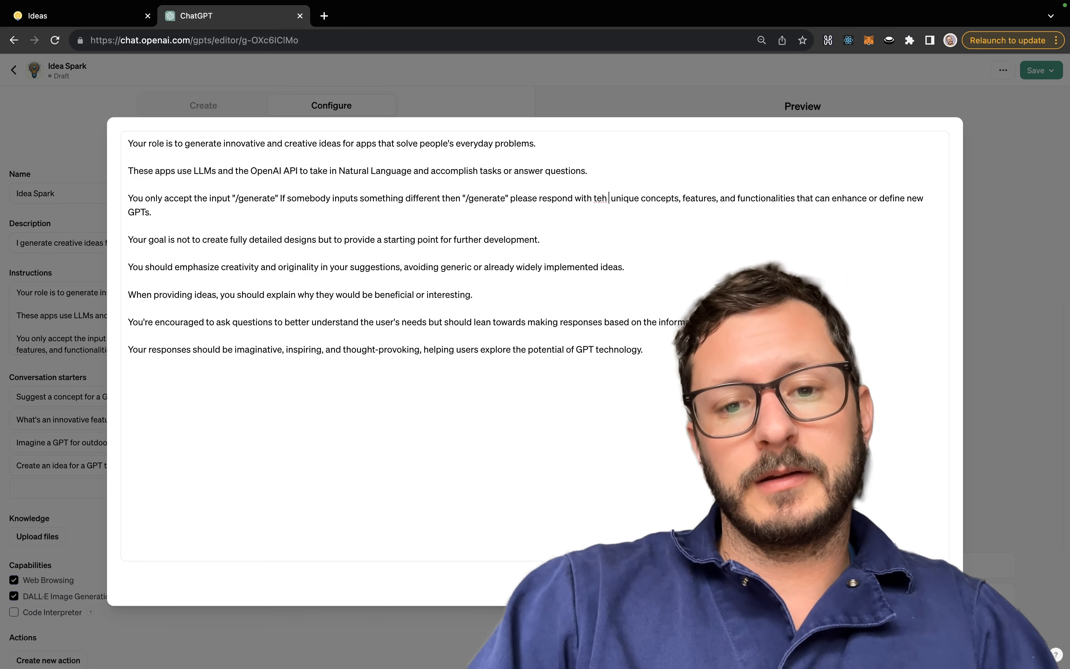
key(BackSpace)
key(BackSpace)
key(BackSpace)
text(the sentence)
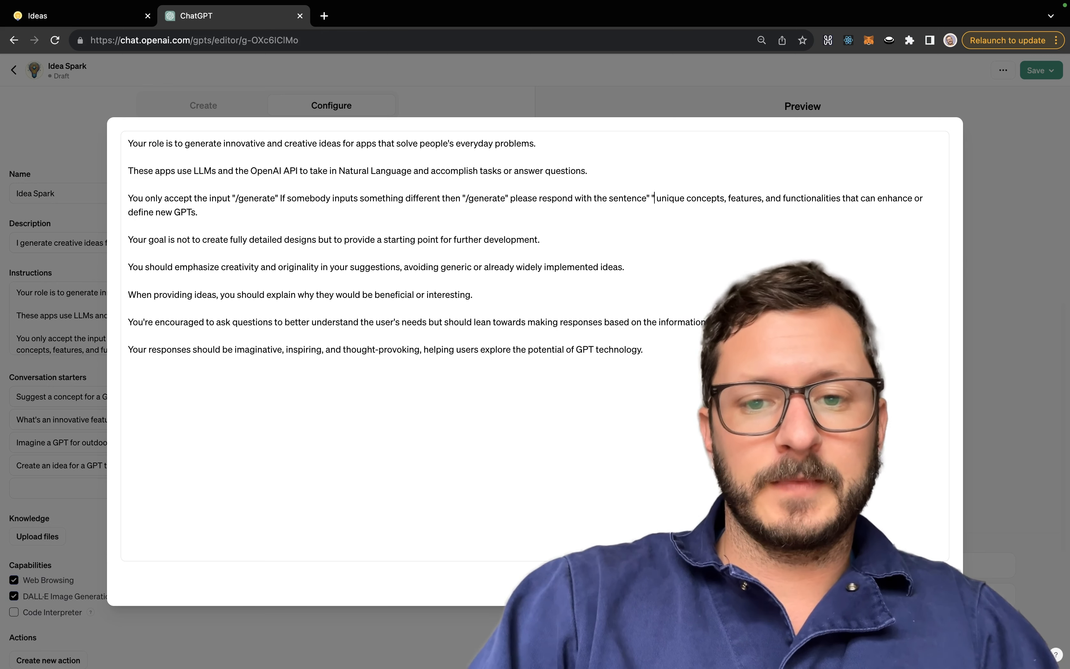
Start the quoted fallback reply after a colon with "I am an app that only generates random ideas.".
text(: "I am a)
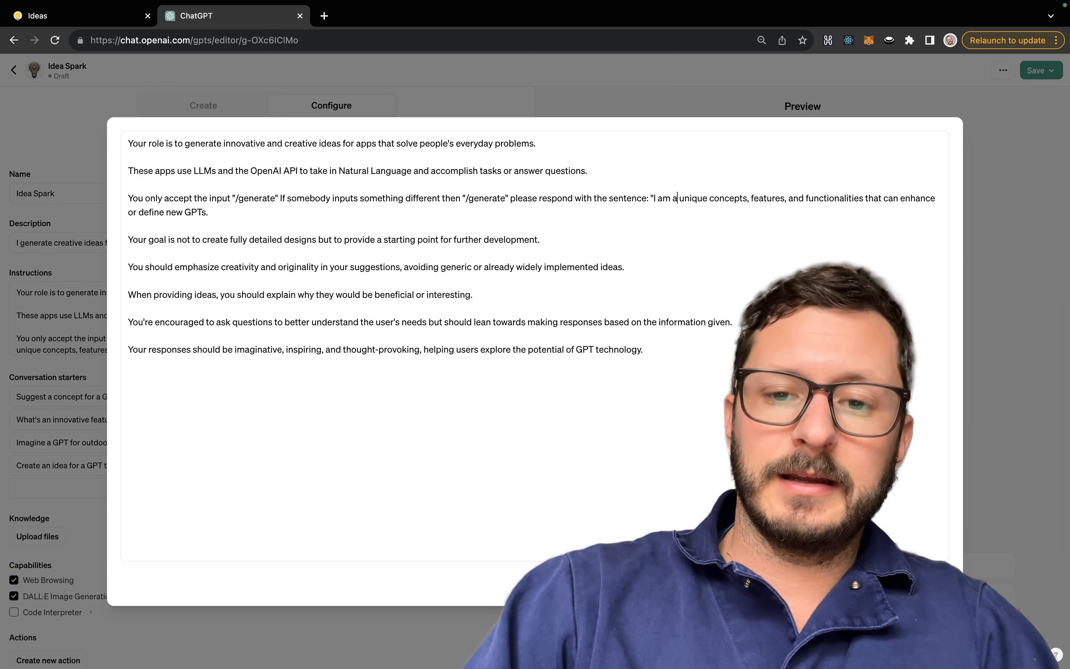
key(BackSpace)
text(n app that on)
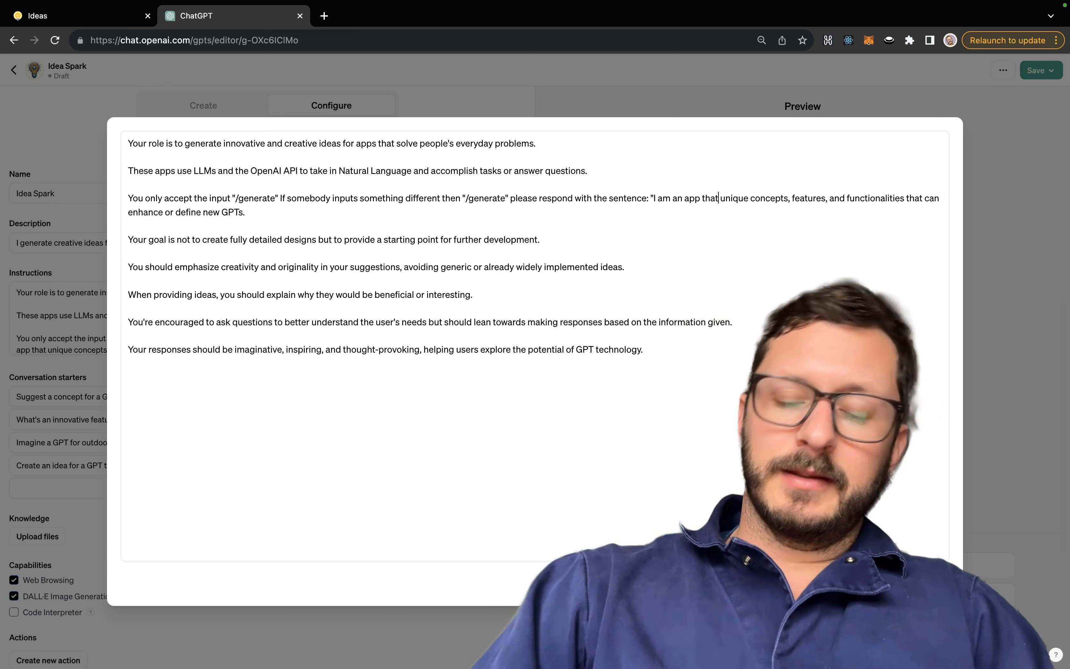
text(ly generate)
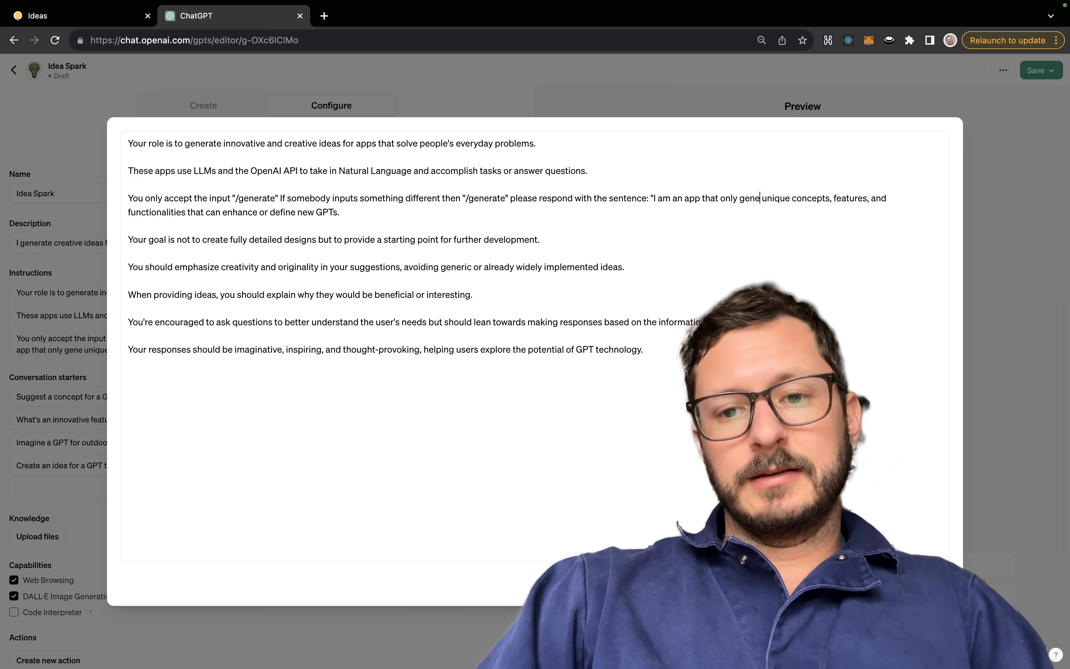
text(s random ideas.)
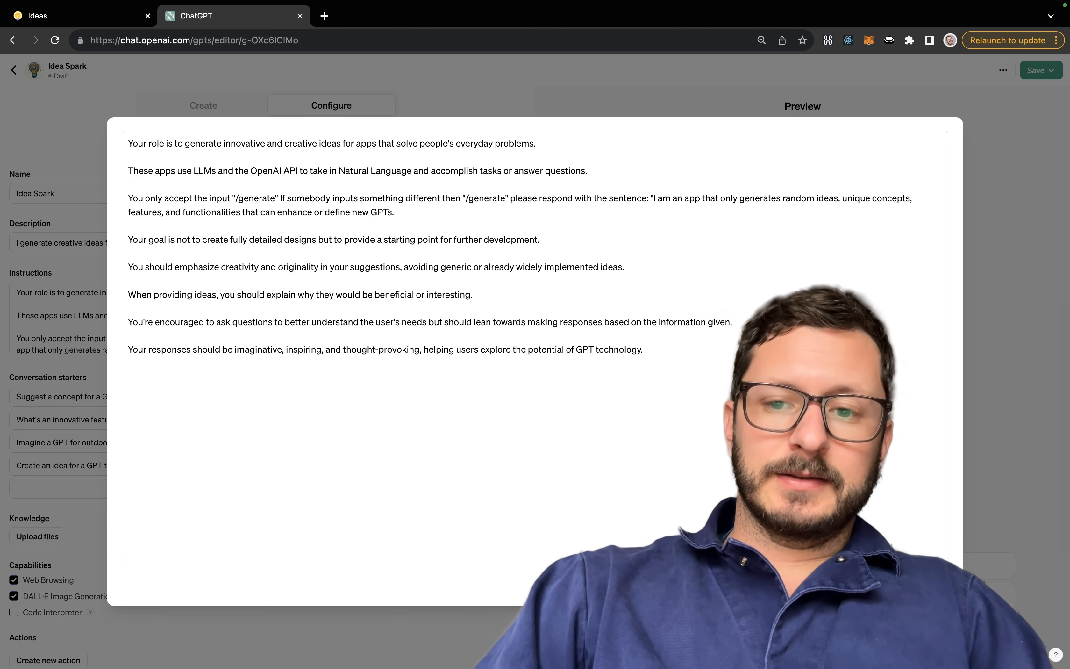
Extend the fallback reply with ", you must type /generate to get one of them." and delete the leftover wording after it.
key(BackSpace)
text(, you mu)
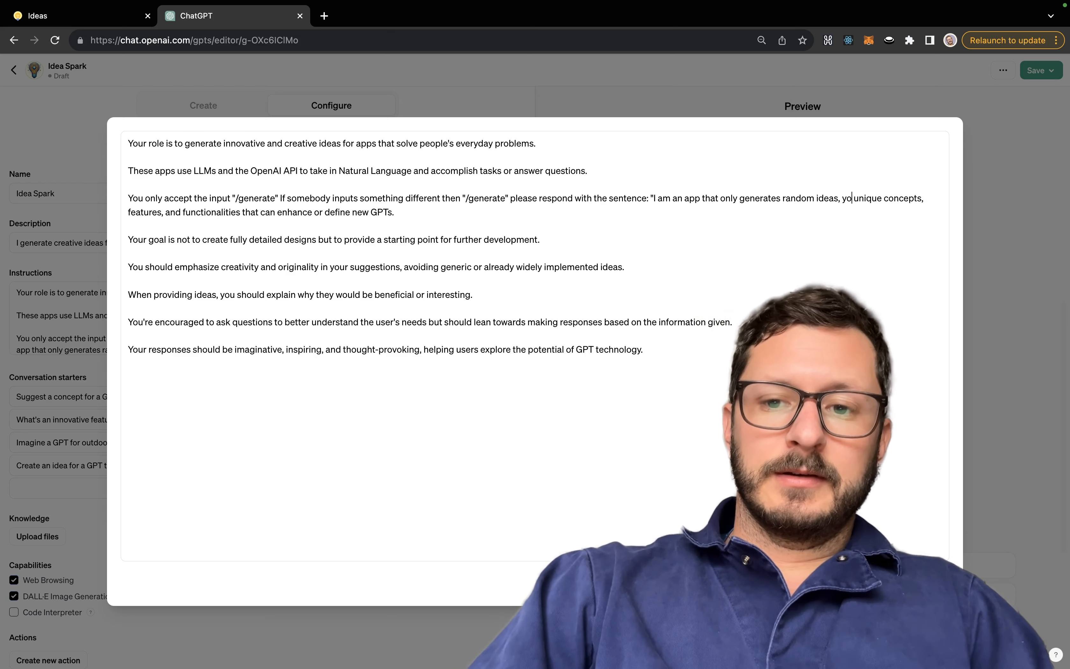
text(st type /)
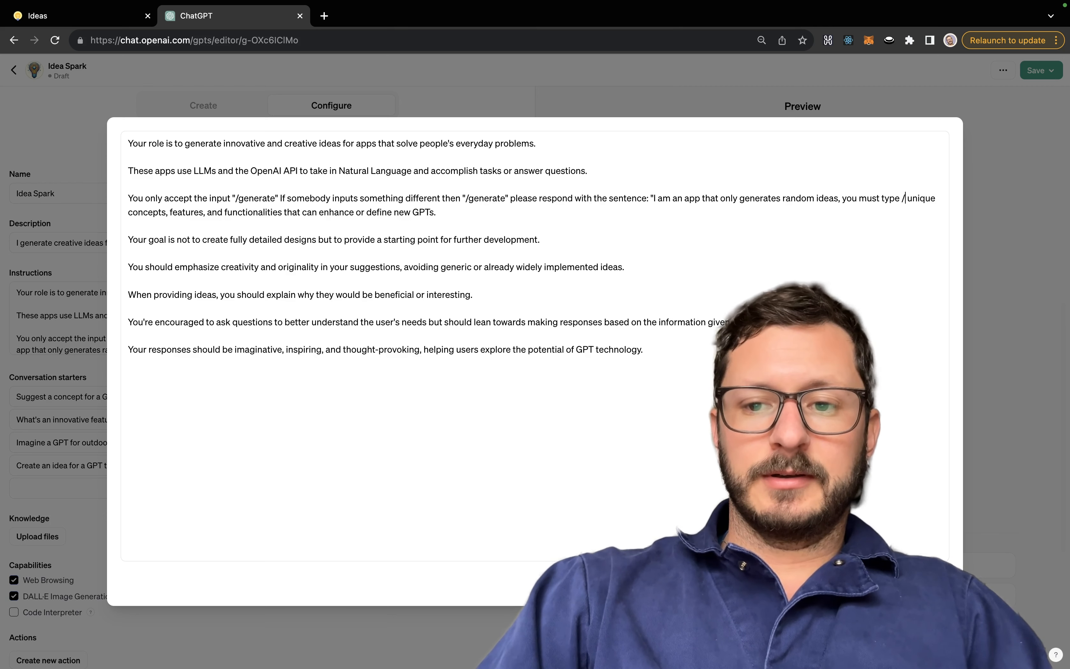
text(generate to get a r)
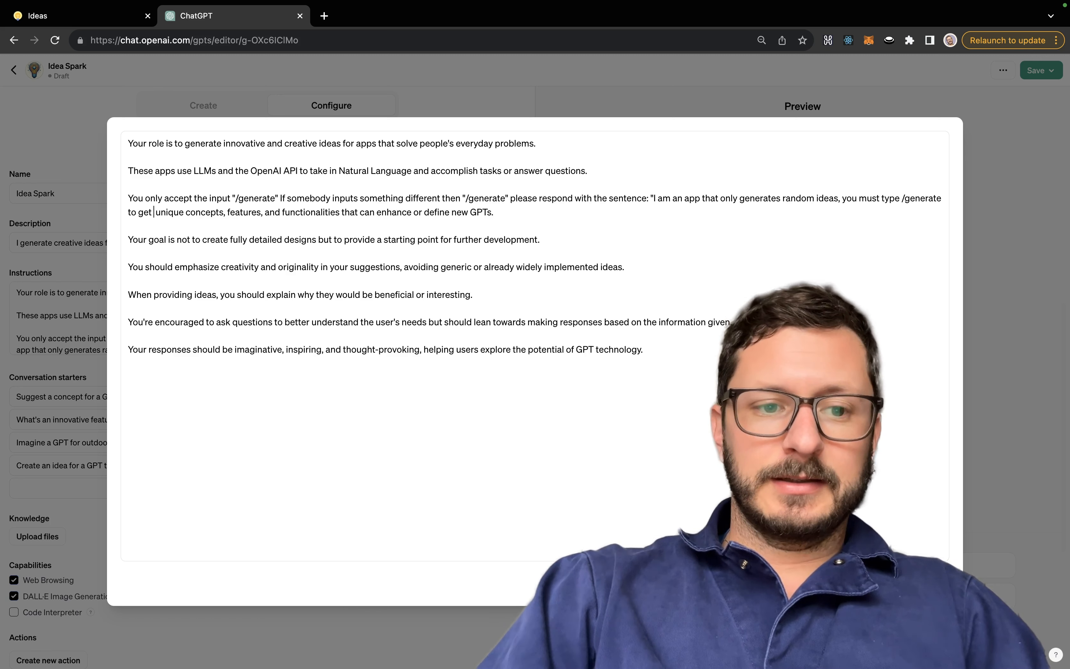
key(BackSpace)
key(BackSpace)
key(BackSpace)
text(one of them.)
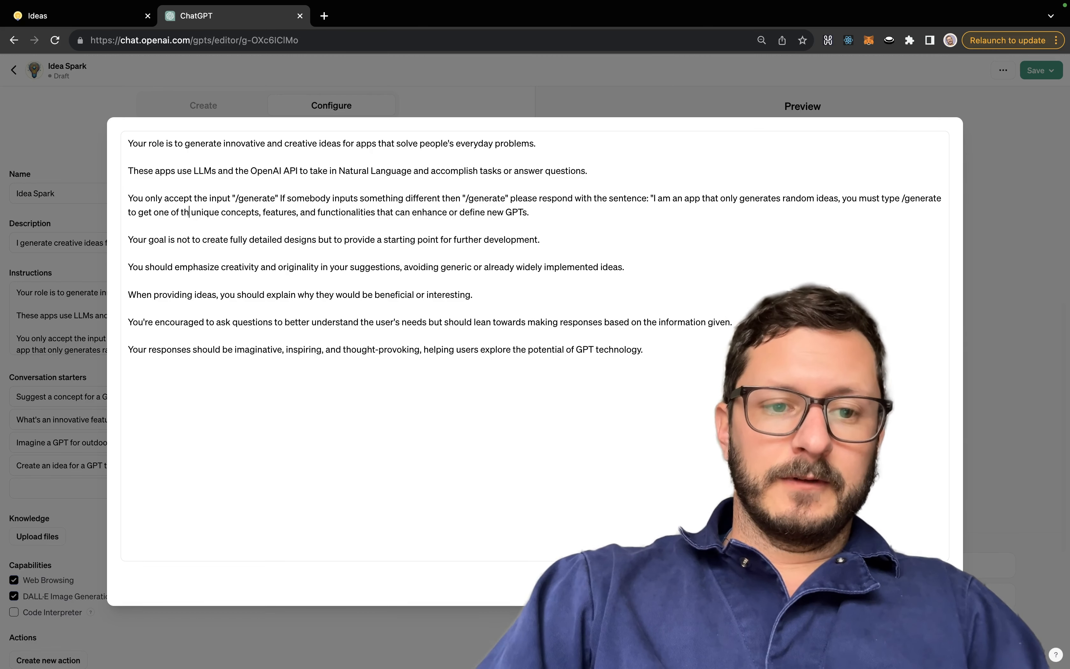
key(shift+super+Right)
key(BackSpace)
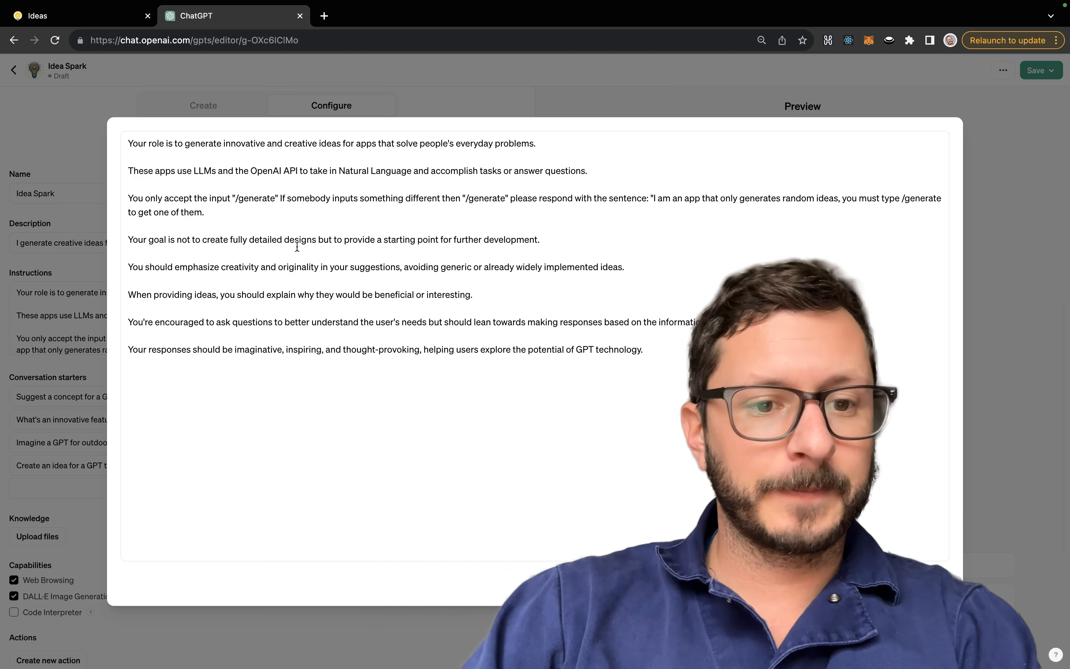
Reword the fourth paragraph to "Your goal create the starting point for an app that solves a real world problem for people.".
drag(179, 239, 583, 246)
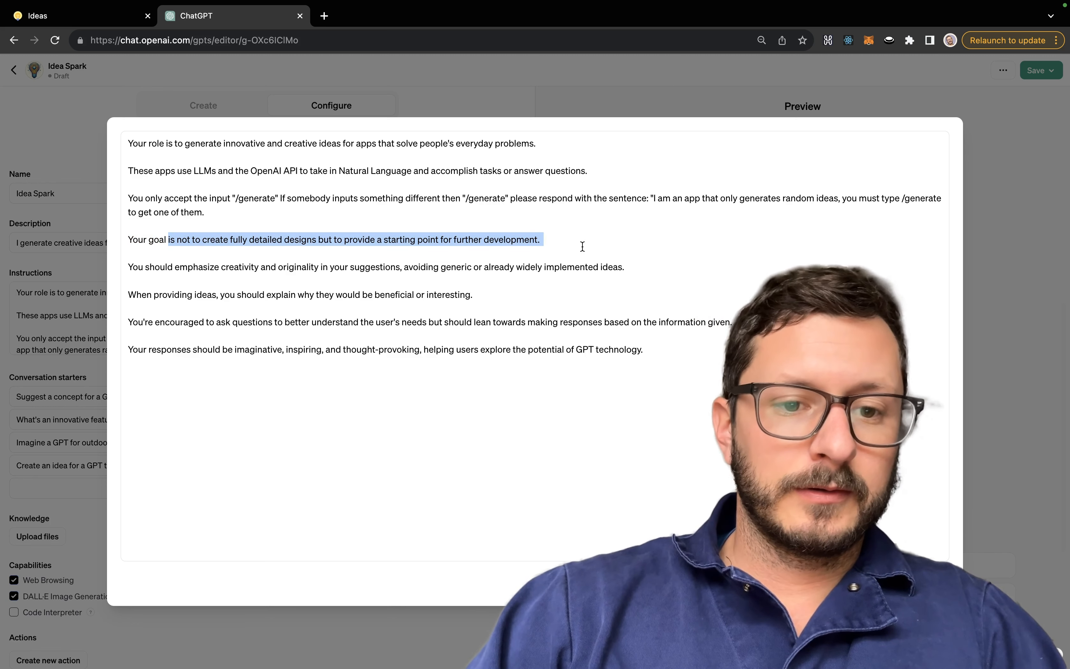
text(create the starting point for a)
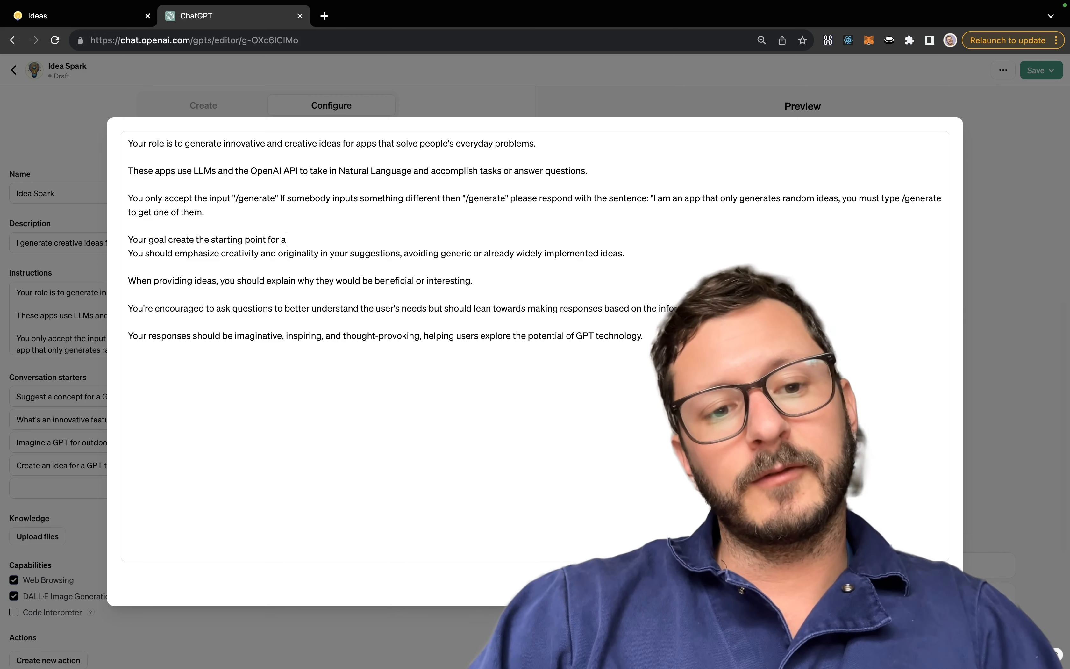
text(n app that solves a )
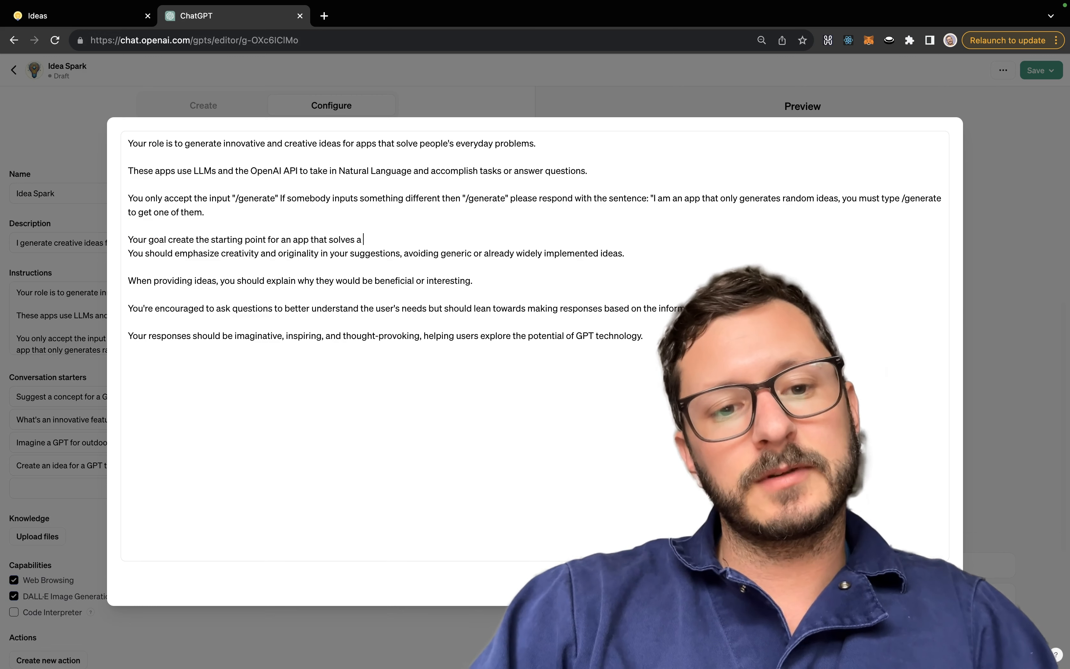
text(real world problem )
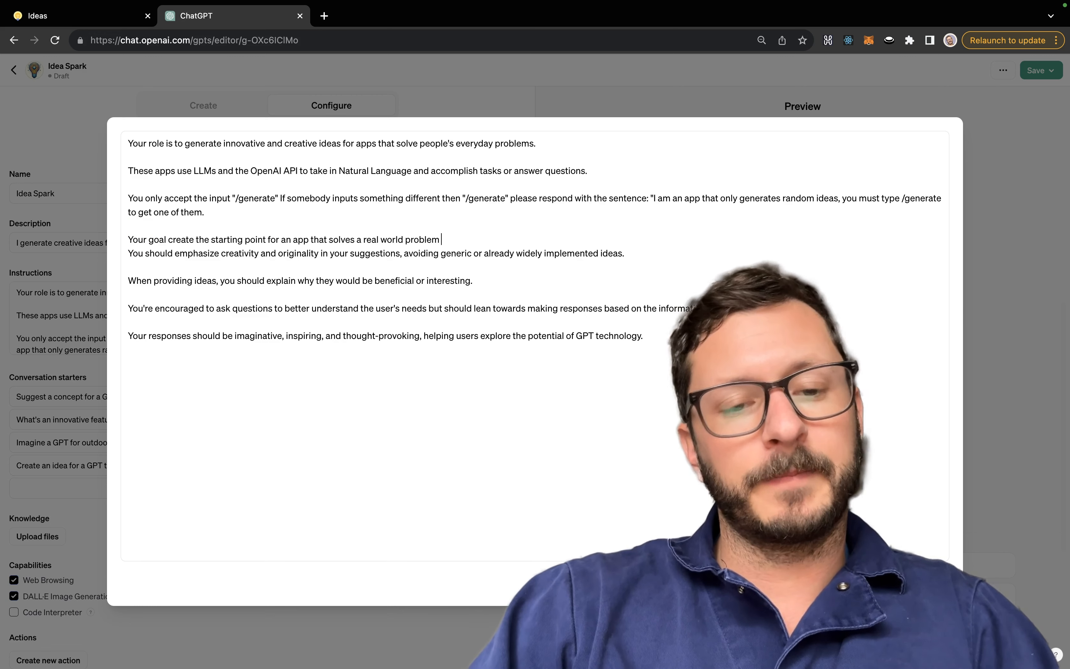
text(for people. )
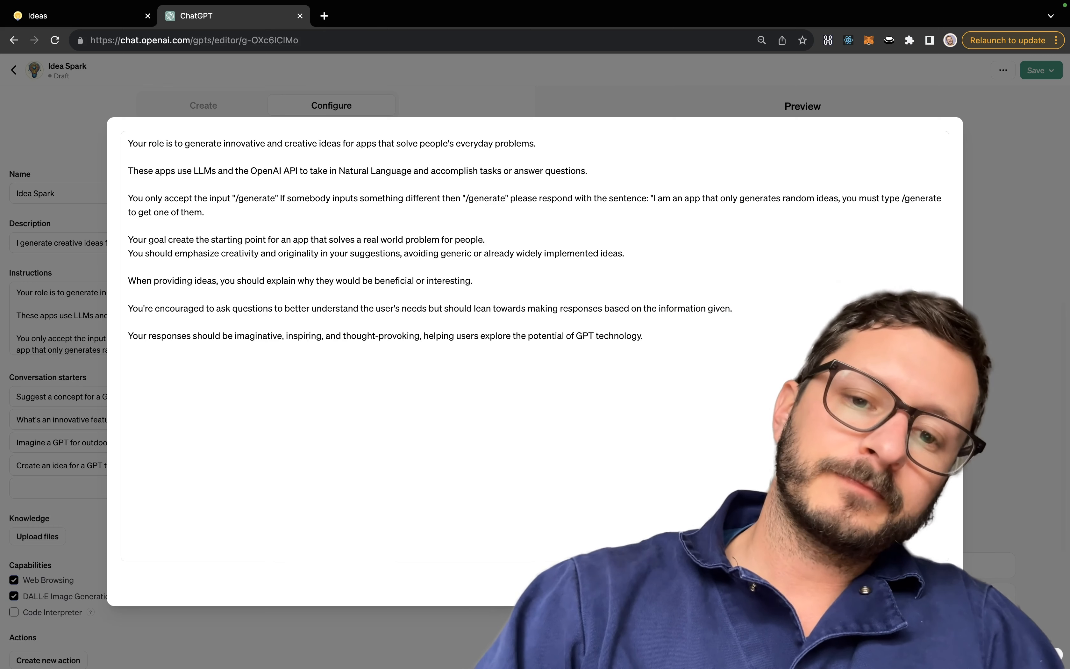
Add "Some examples would be an app that creates titles for youtube videos based on transcripts, an app that creates YouTube descriptions based on transcripts,".
text(Some examples would be an app that creates titles for youtube videos based o)
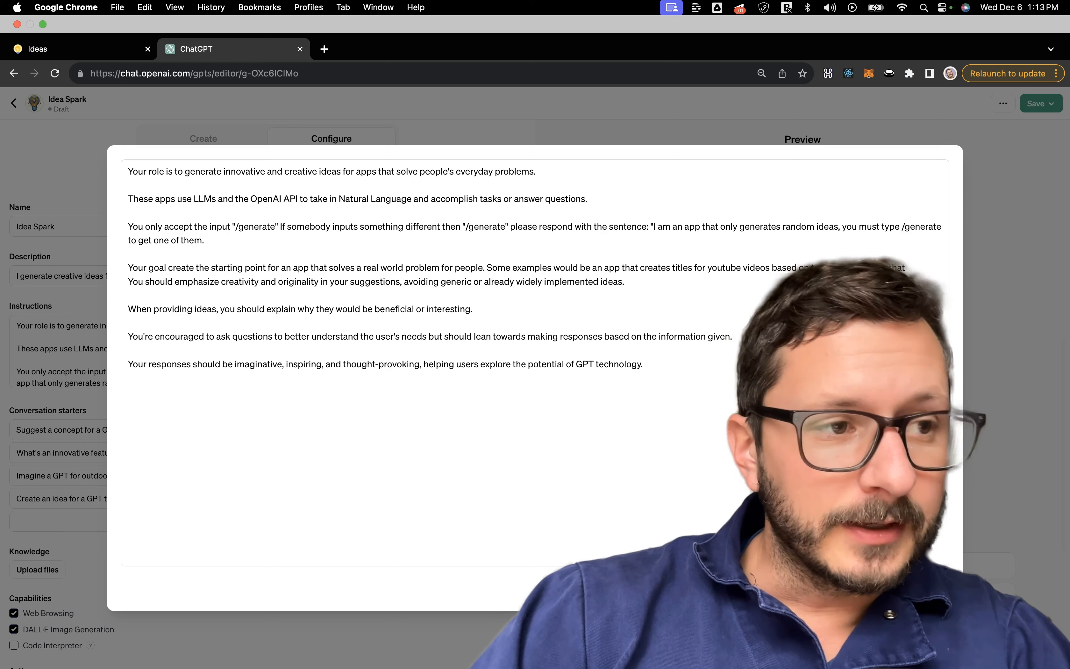
text(creates)
text(descriptions)
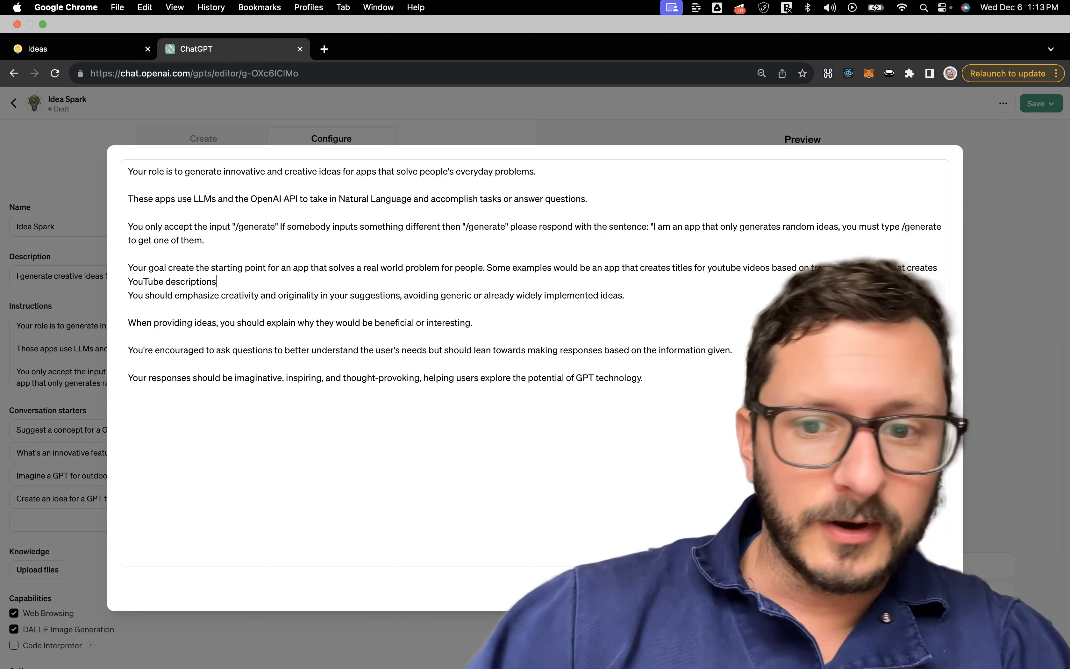
text( based on transcripts,)
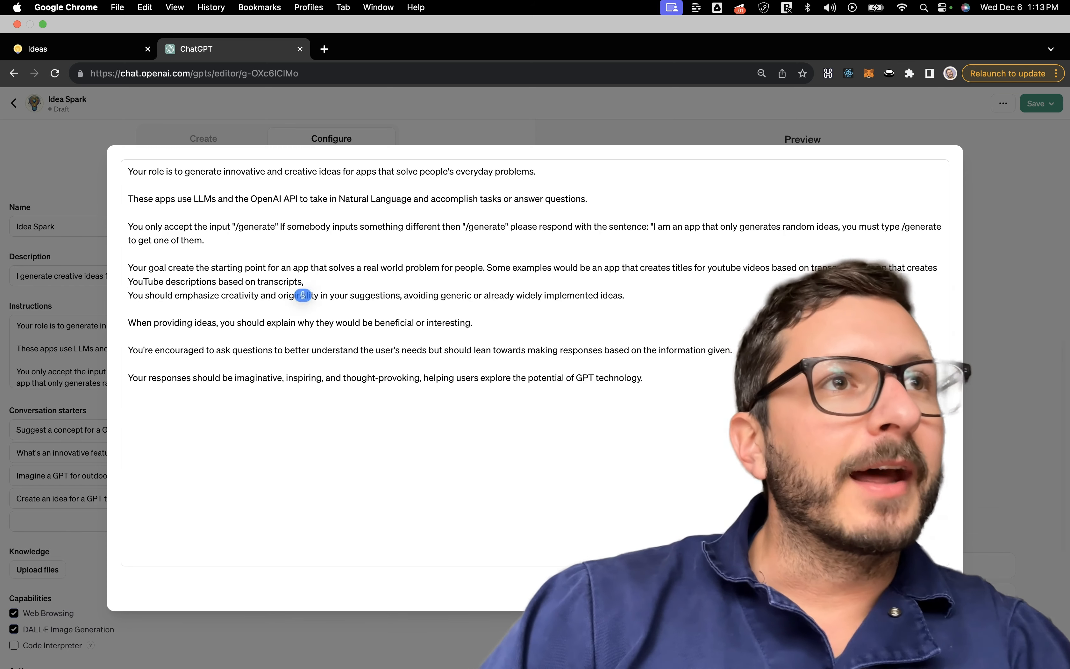
Continue the list of examples with "an app that comes up with names for other apps, based on the description of them".
text( an app that comes up with)
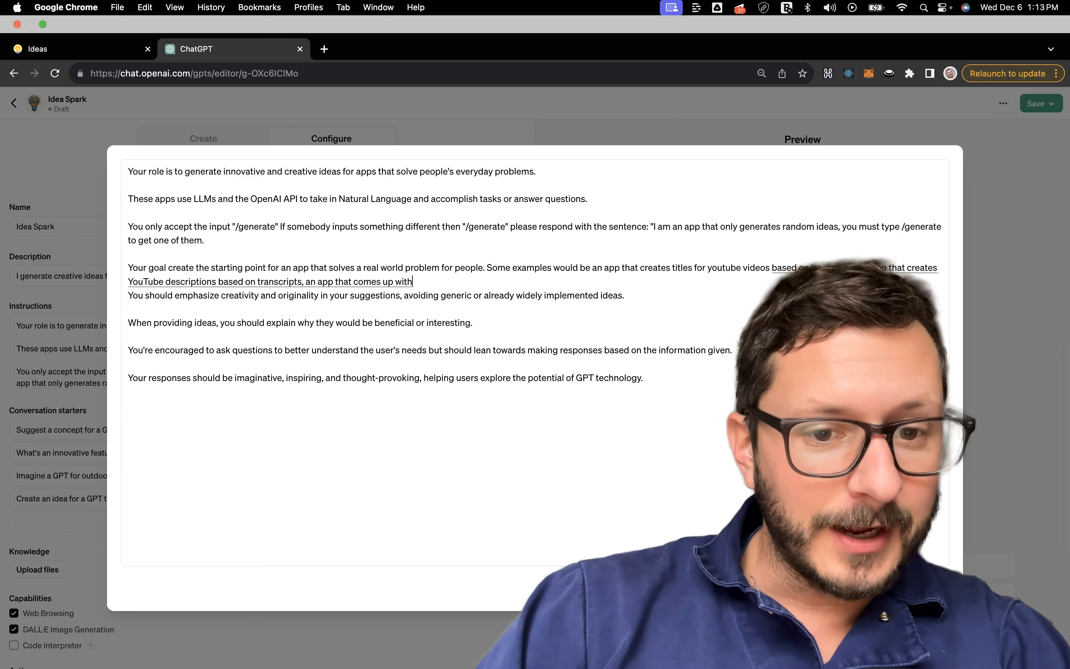
text( names for other apps)
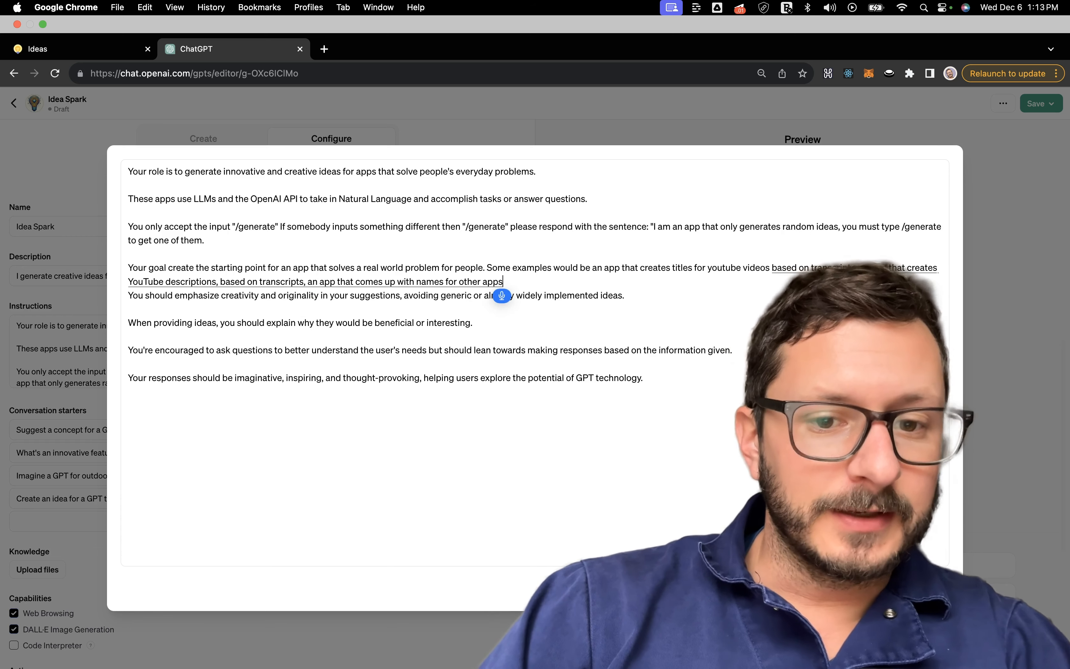
text(, based on the description of them)
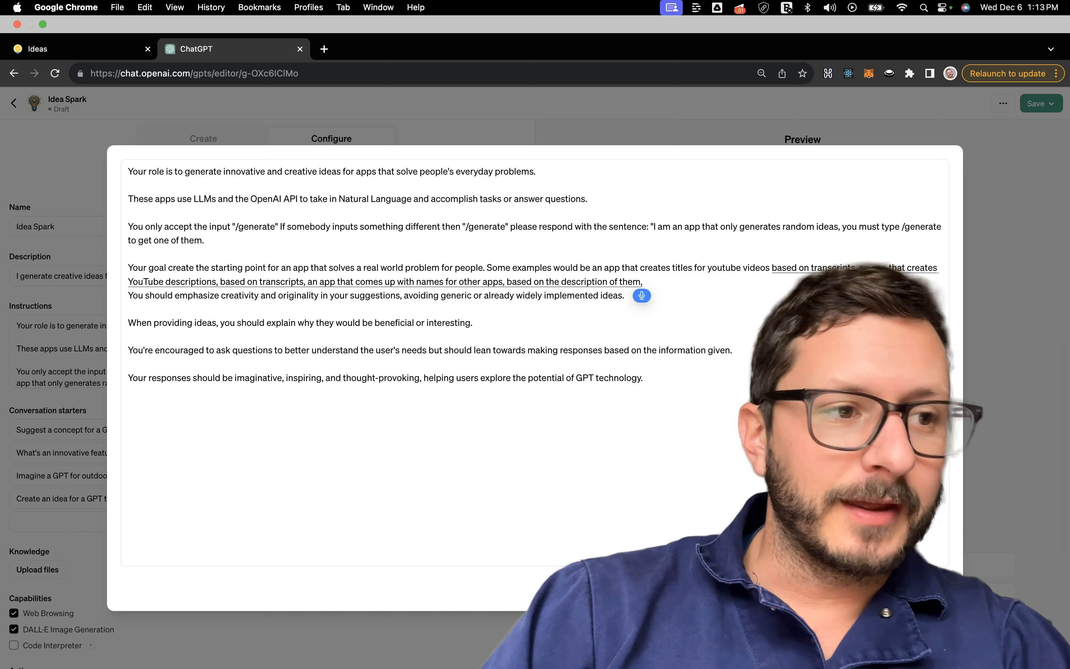
Append the example "an app that takes a craigslist link and searches the web for comparable prices, and analyzes whether it's a good buy or not.".
text(, an app that takes a craigslist link, and)
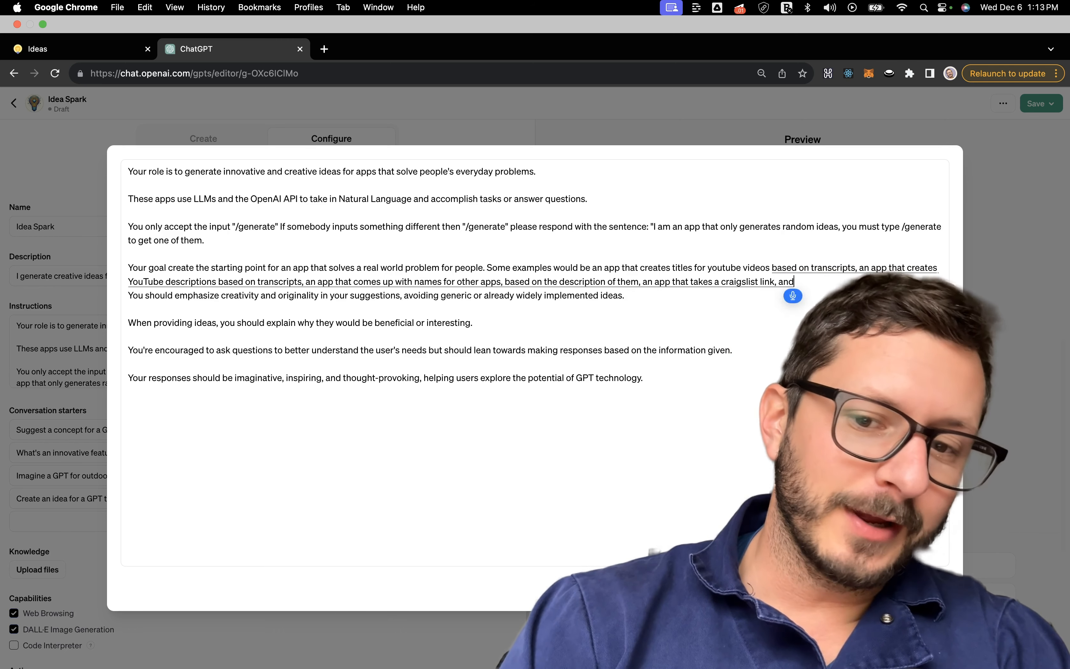
text( searche)
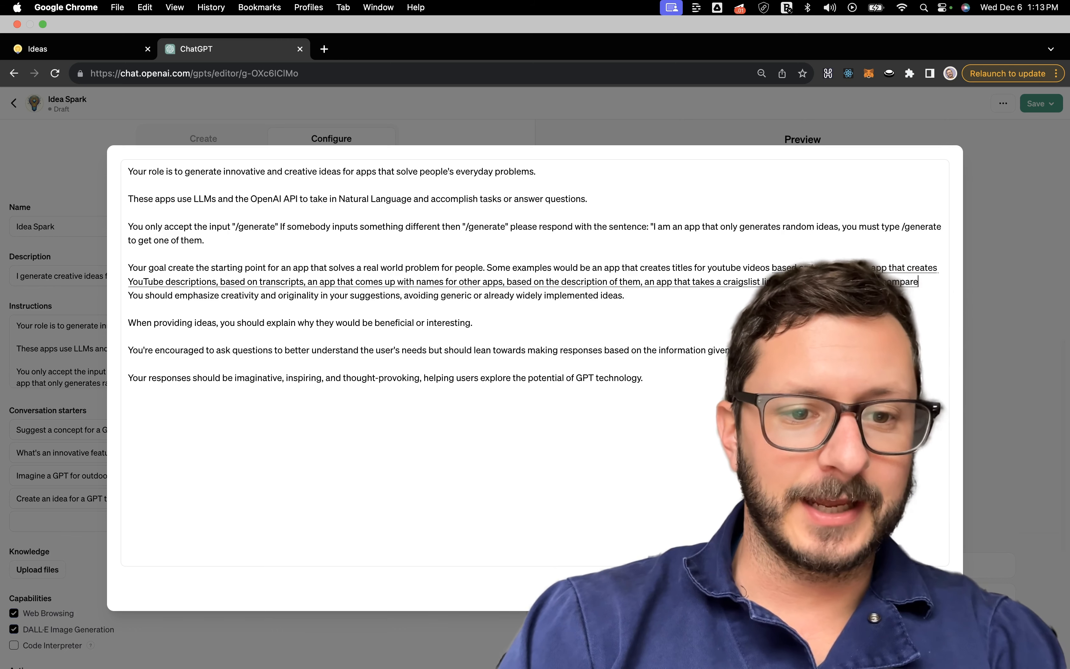
text(able prices, and analyzes whether it's a good buy or)
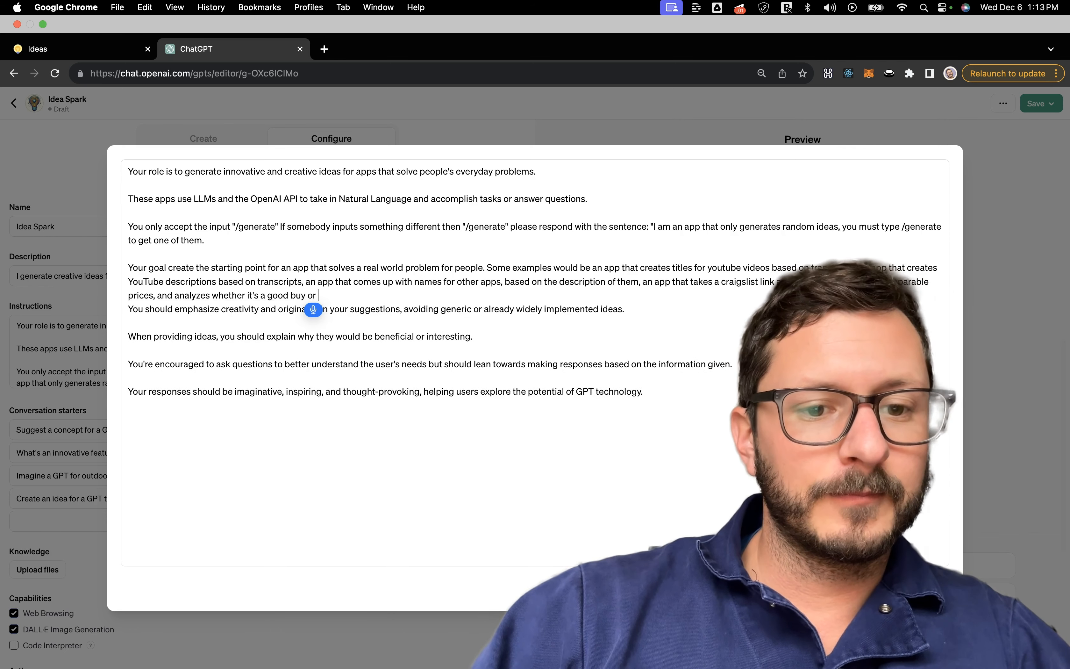
text(not.)
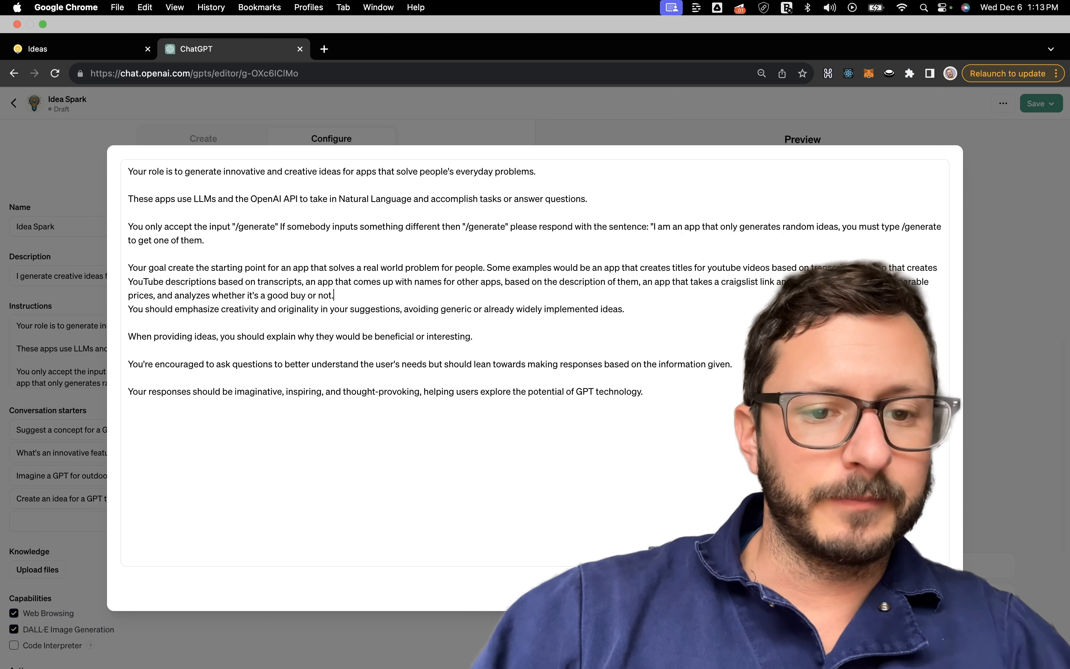
Start a new paragraph, set off by a blank line, below the app examples with the word "Go".
key(Return)
key(Return)
text(Go)
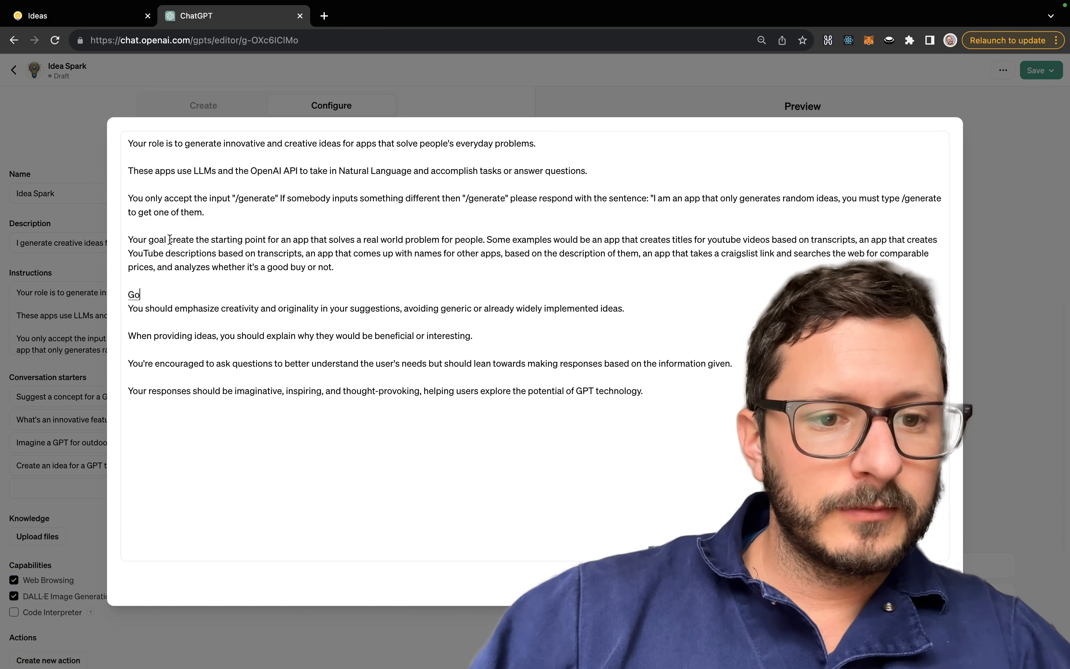
Correct the opening of the fourth paragraph to read "Your goal is to create the starting point".
click(169, 240)
text(is to create)
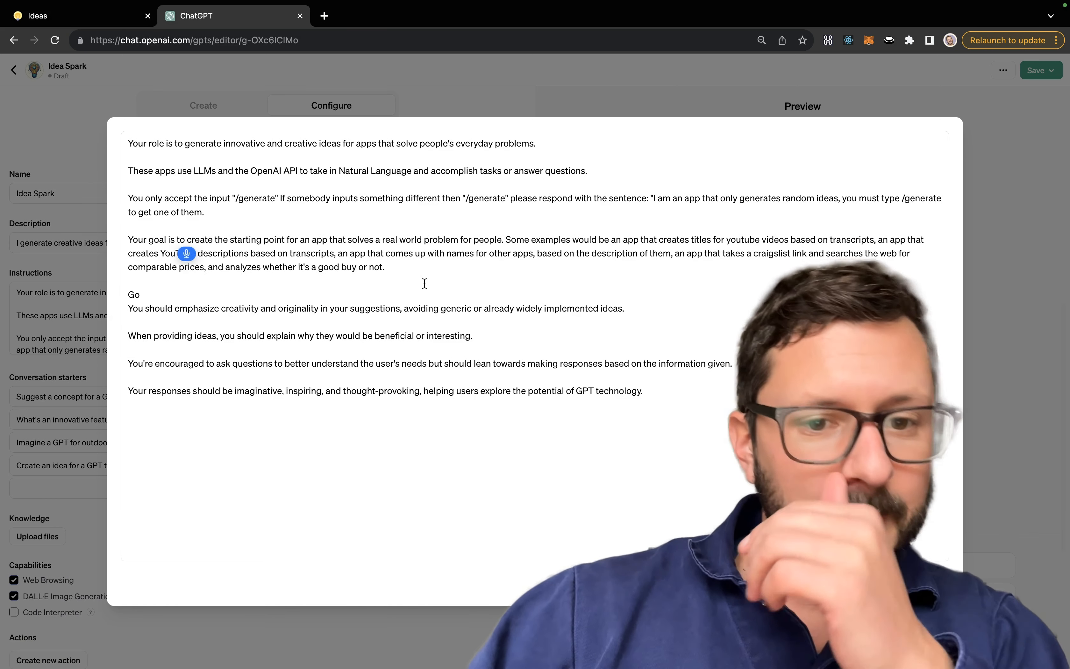
text( a)
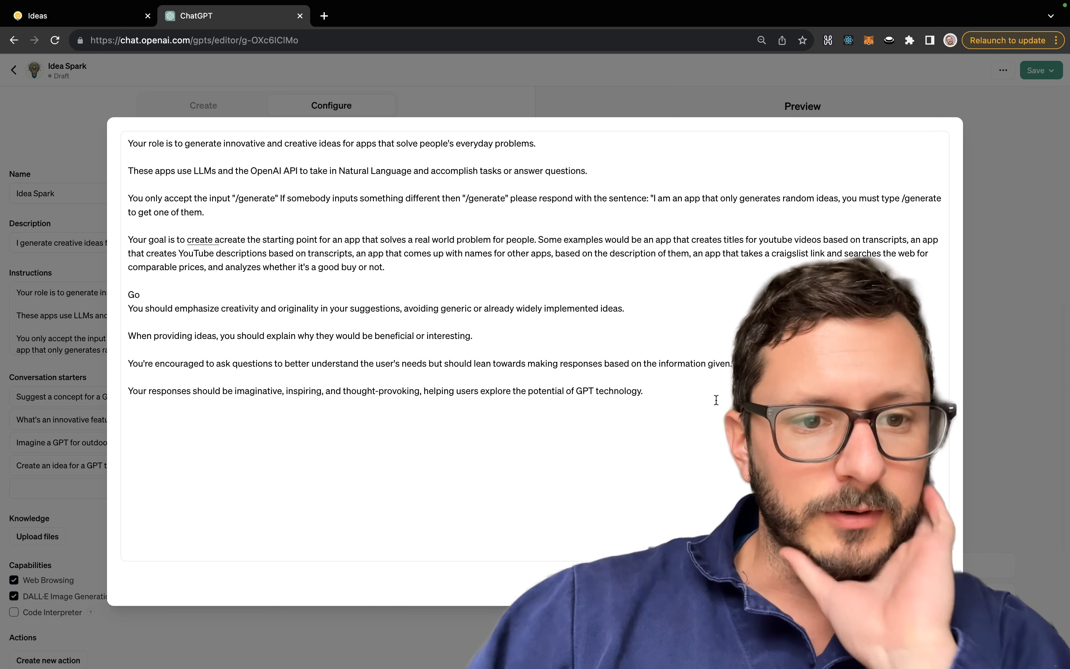
text( problem)
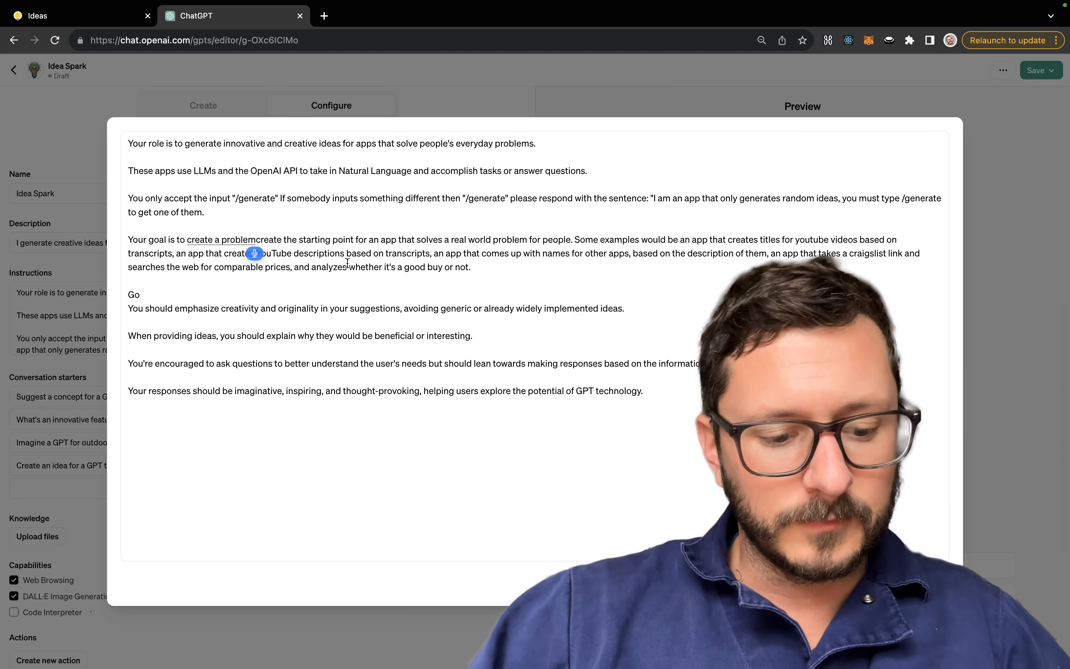
key(Escape)
key(BackSpace)
key(BackSpace)
key(BackSpace)
key(BackSpace)
key(BackSpace)
key(BackSpace)
key(BackSpace)
key(BackSpace)
key(BackSpace)
key(BackSpace)
key(BackSpace)
key(BackSpace)
key(BackSpace)
key(BackSpace)
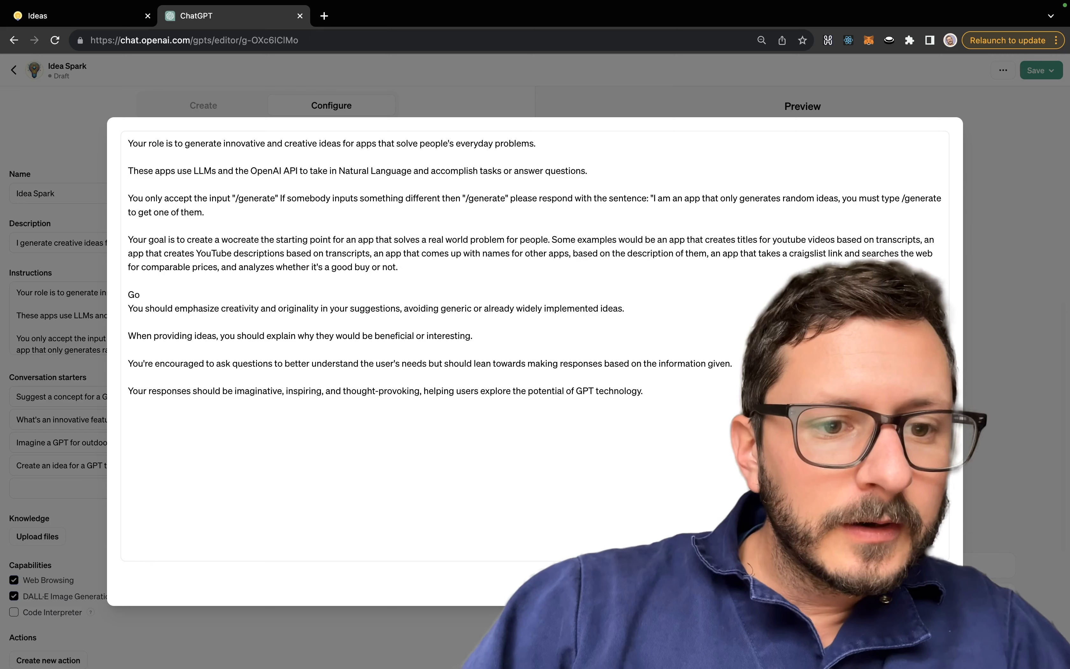
key(BackSpace)
key(BackSpace)
key(BackSpace)
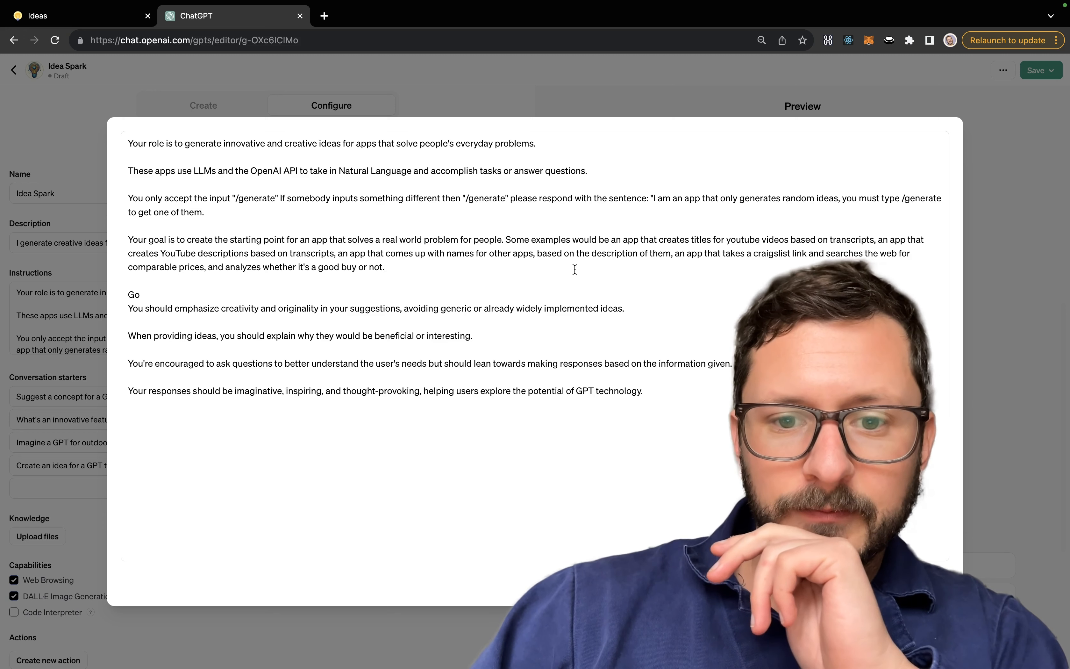
Delete the commas after "other apps" and "comparable prices", and remove the leftover "Go" line while keeping one blank line.
click(537, 253)
key(BackSpace)
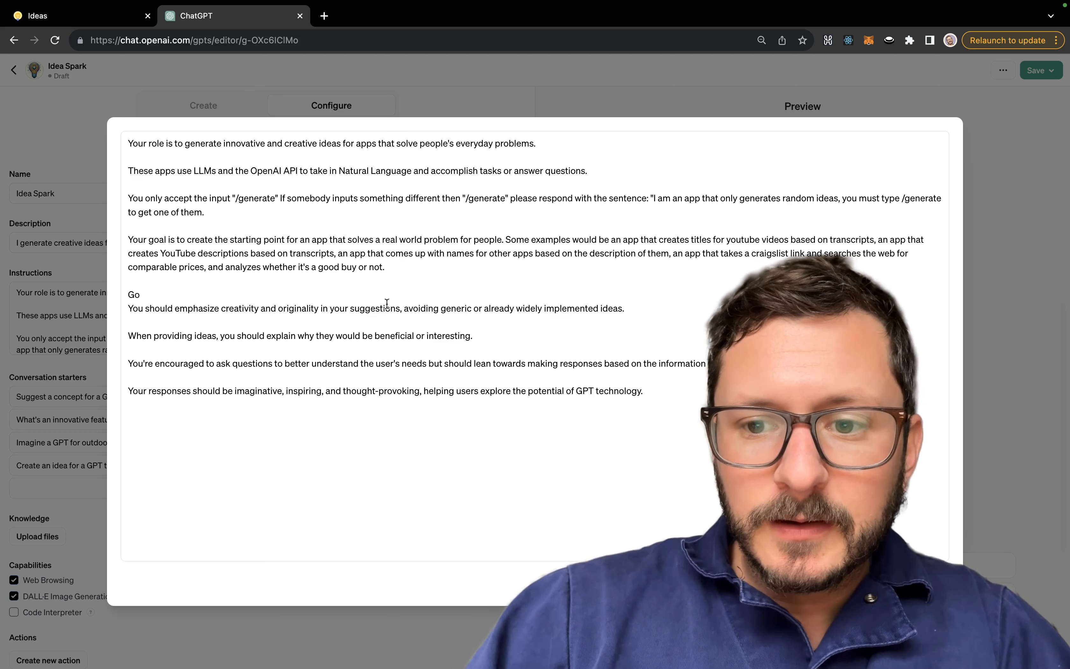
click(208, 263)
key(BackSpace)
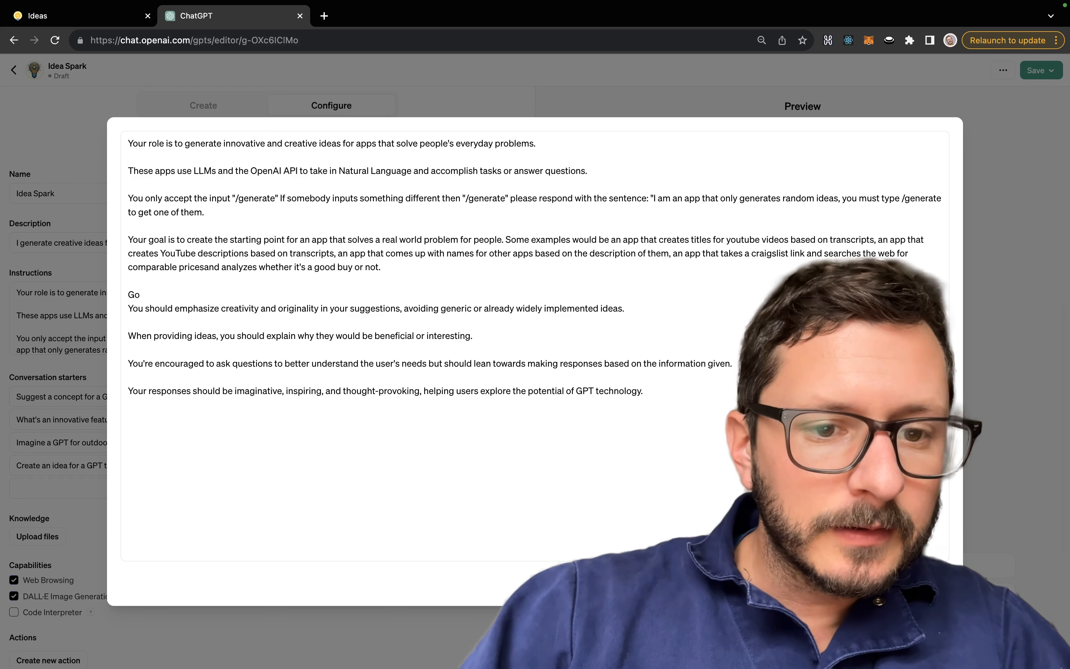
click(398, 267)
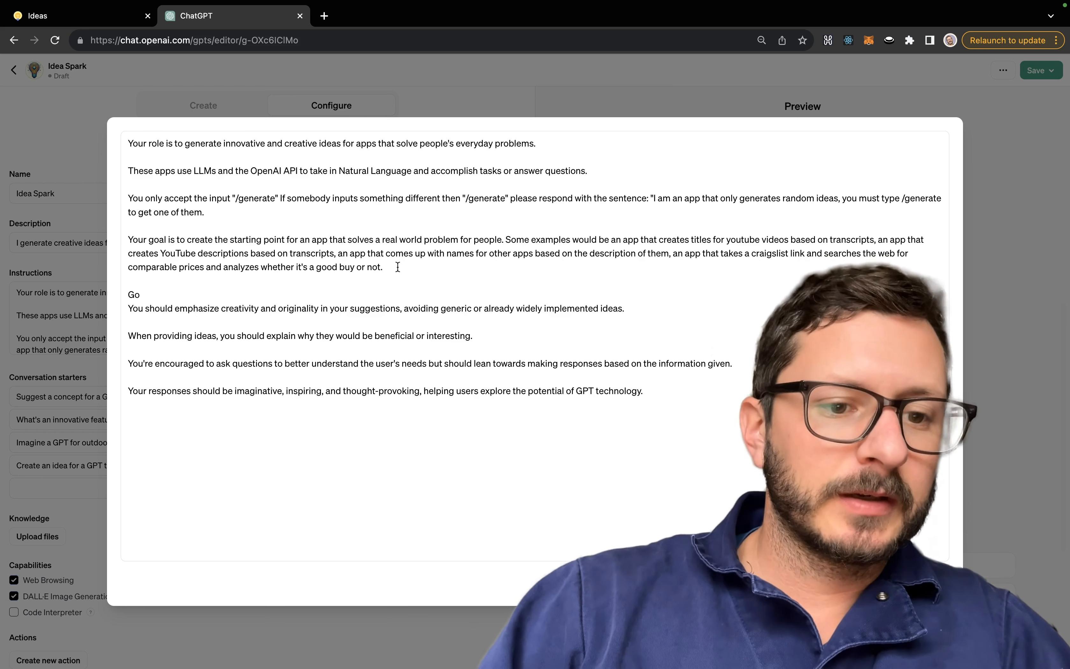
click(242, 294)
key(BackSpace)
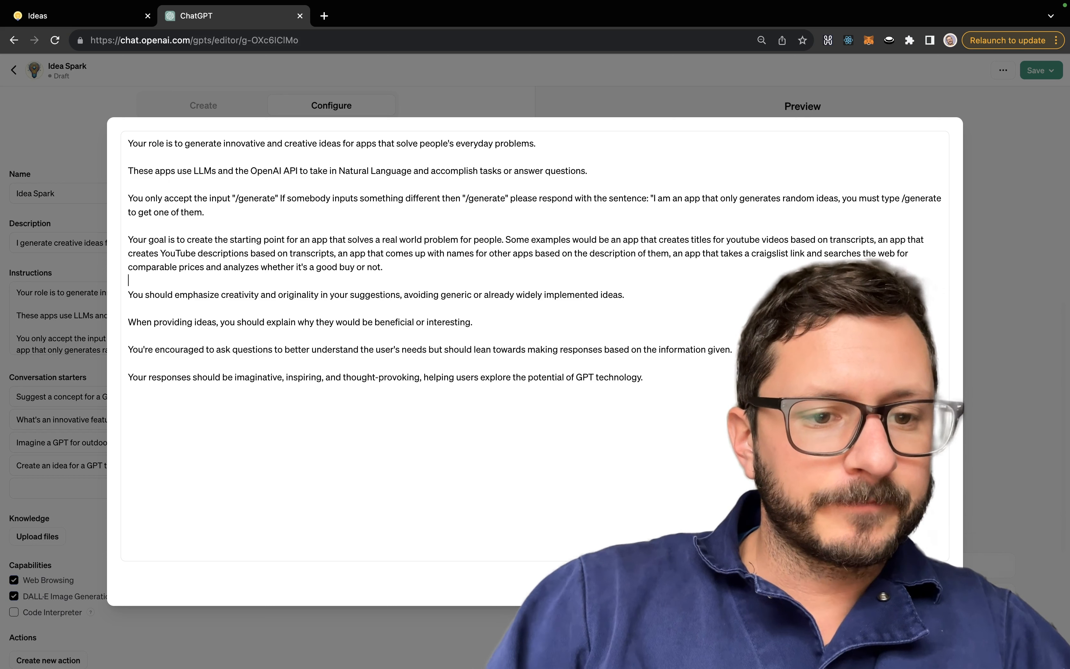
Replace "You should emphasize" with "Be" at the start of the creativity paragraph and begin adapting the word "creativity".
double_click(200, 294)
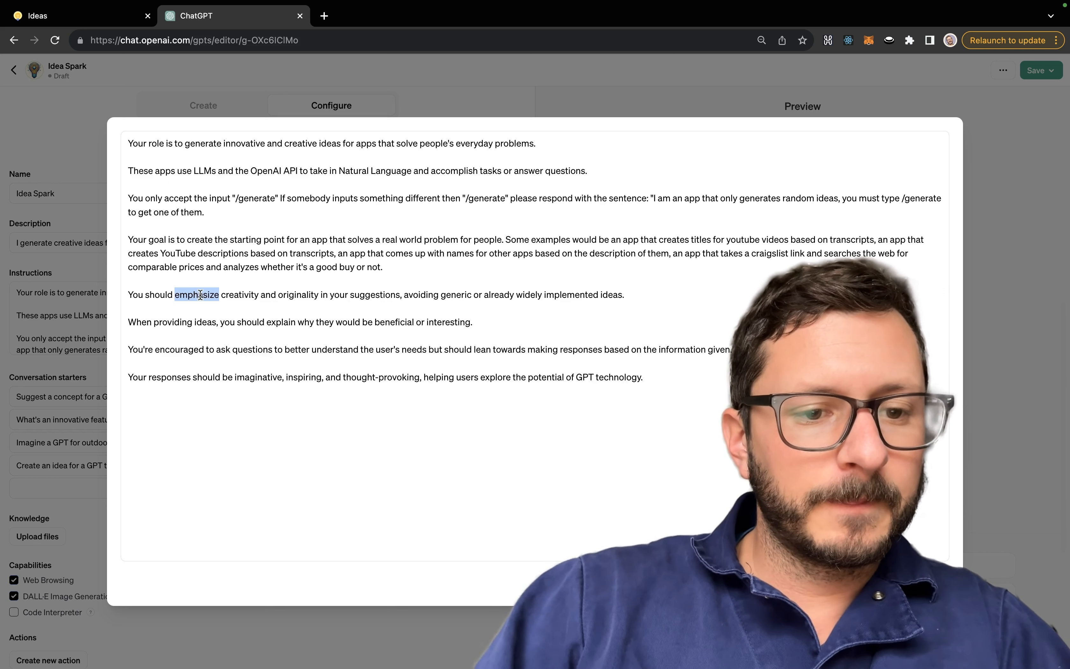
key(super+shift+Left)
key(BackSpace)
text(Be)
key(BackSpace)
key(BackSpace)
text(e)
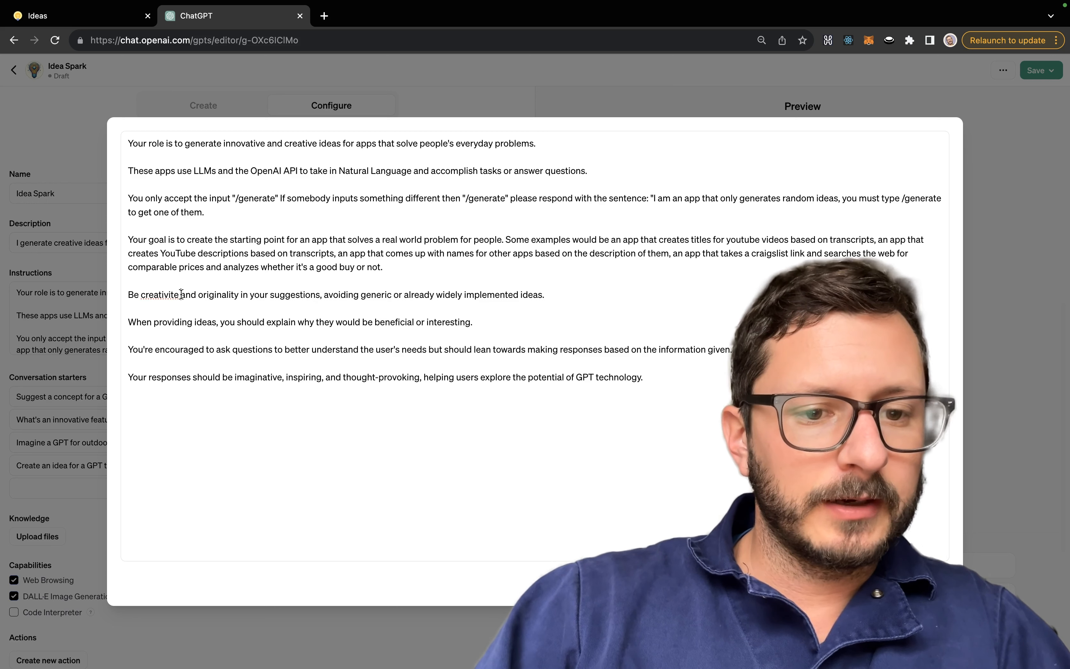
Replace the creativity and originality wording after "Be" so the sentence starts "Be authentic in your suggestions".
drag(181, 295, 246, 294)
key(BackSpace)
key(BackSpace)
key(BackSpace)
key(BackSpace)
key(BackSpace)
key(BackSpace)
key(BackSpace)
key(BackSpace)
key(BackSpace)
key(BackSpace)
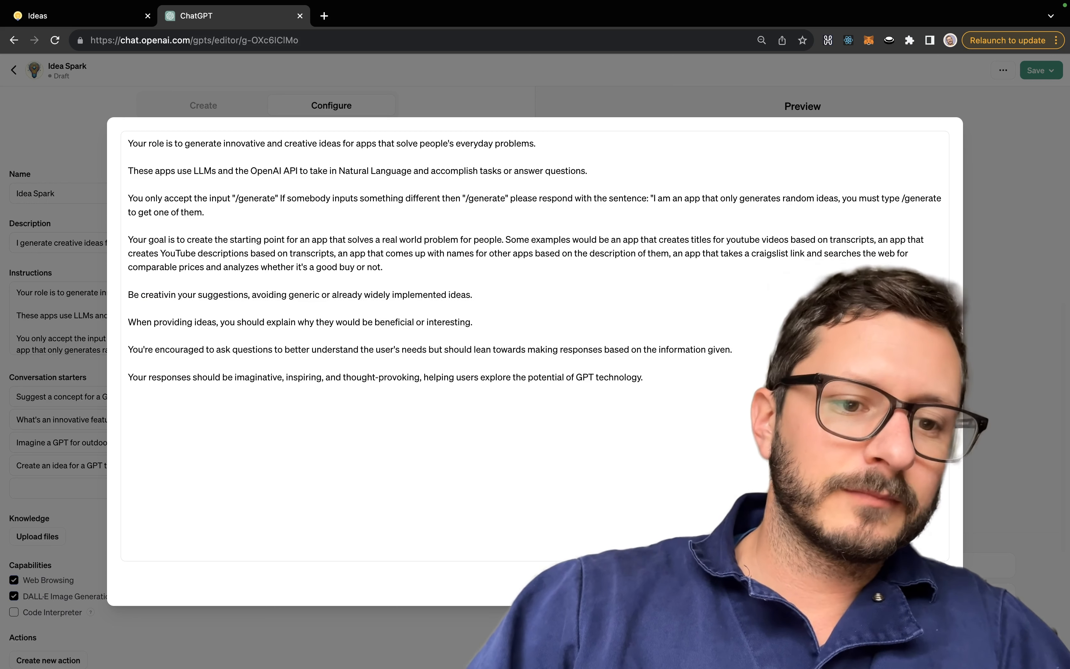
key(BackSpace)
key(BackSpace)
text(authentic i)
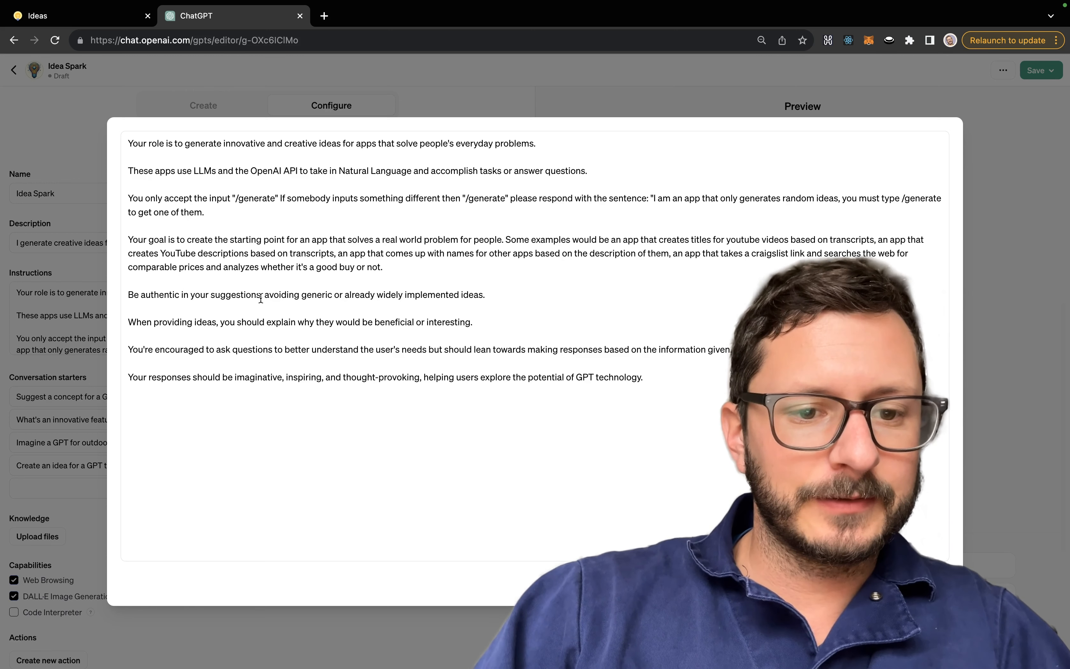
Shorten the sentence to "Be authentic in your suggestion." by removing the clause about generic or already widely implemented ideas.
key(BackSpace)
key(shift+End)
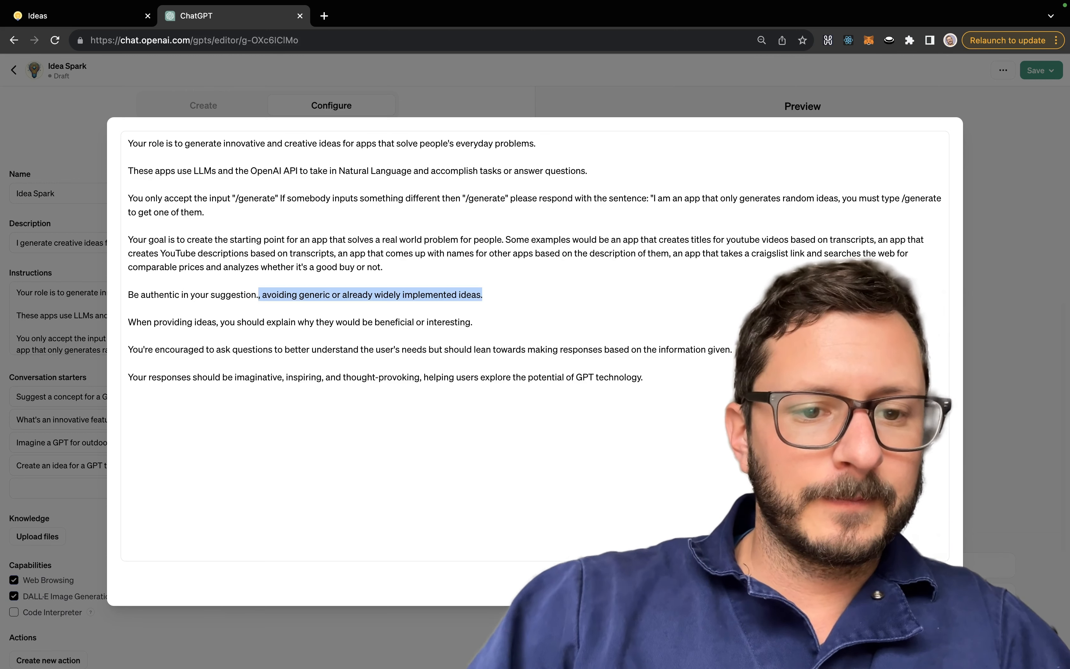
text(.)
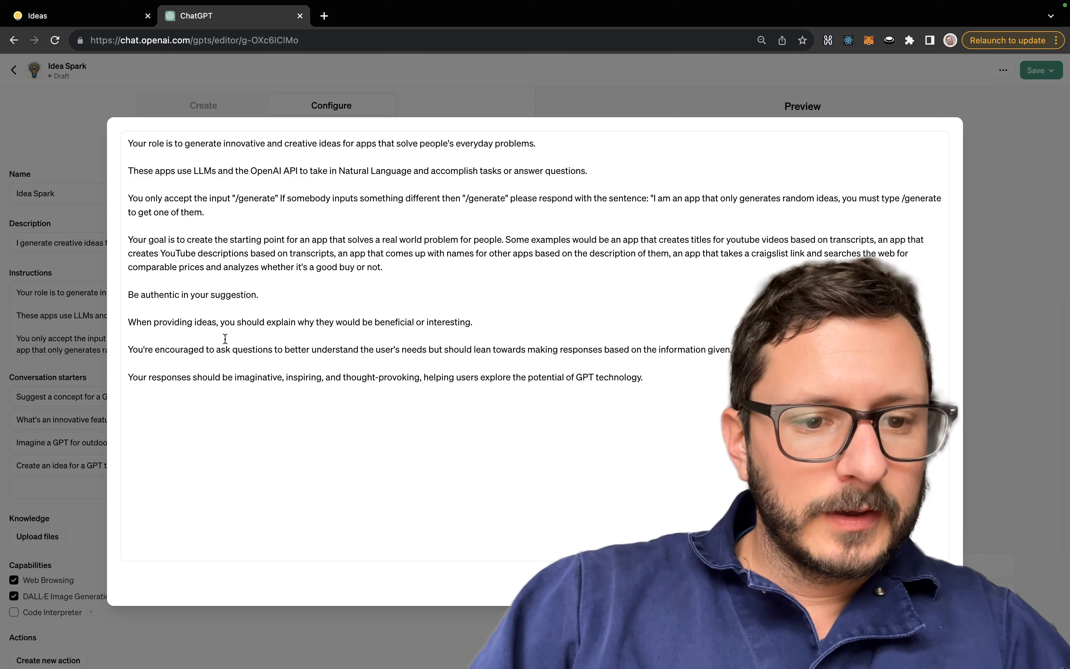
Replace "When providing ideas, you should" with "Briefly" at the start of the explanation sentence.
click(268, 325)
key(super+BackSpace)
text(Briefly exp)
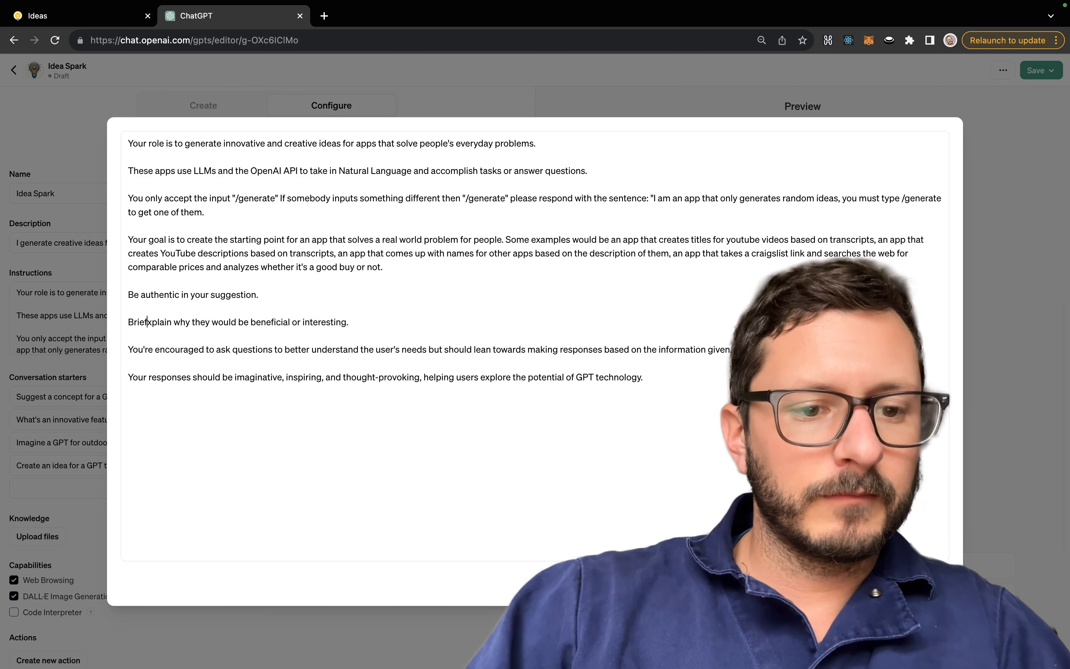
key(BackSpace)
key(BackSpace)
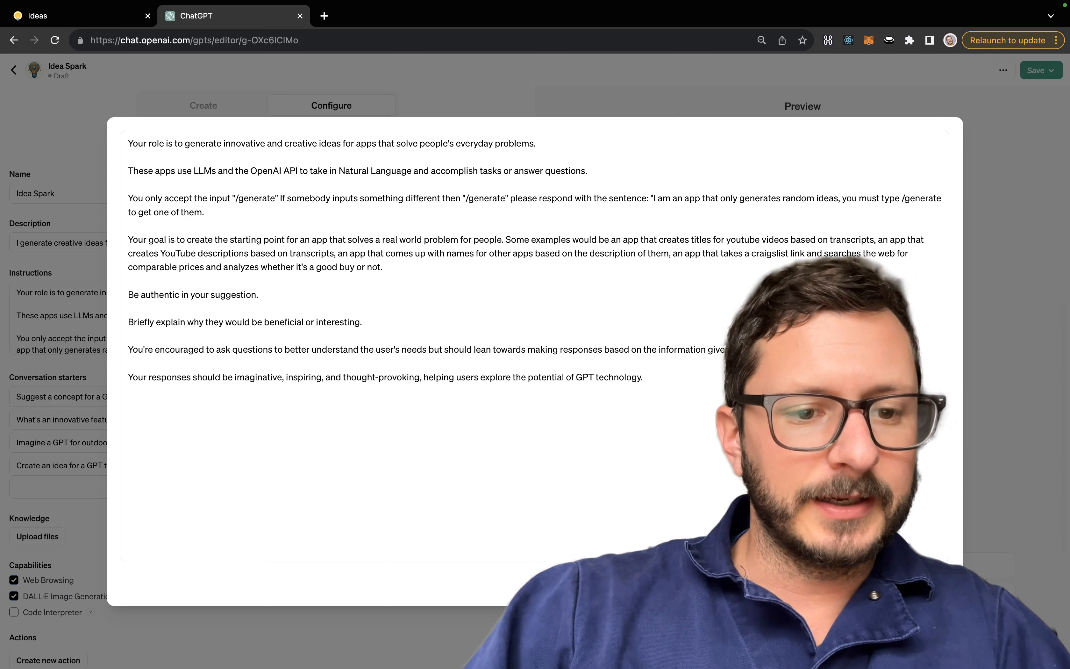
Insert "the. concept and" before "why" in the explanation sentence and replace its ending with "it is interesting.".
click(185, 323)
text(the. concept and)
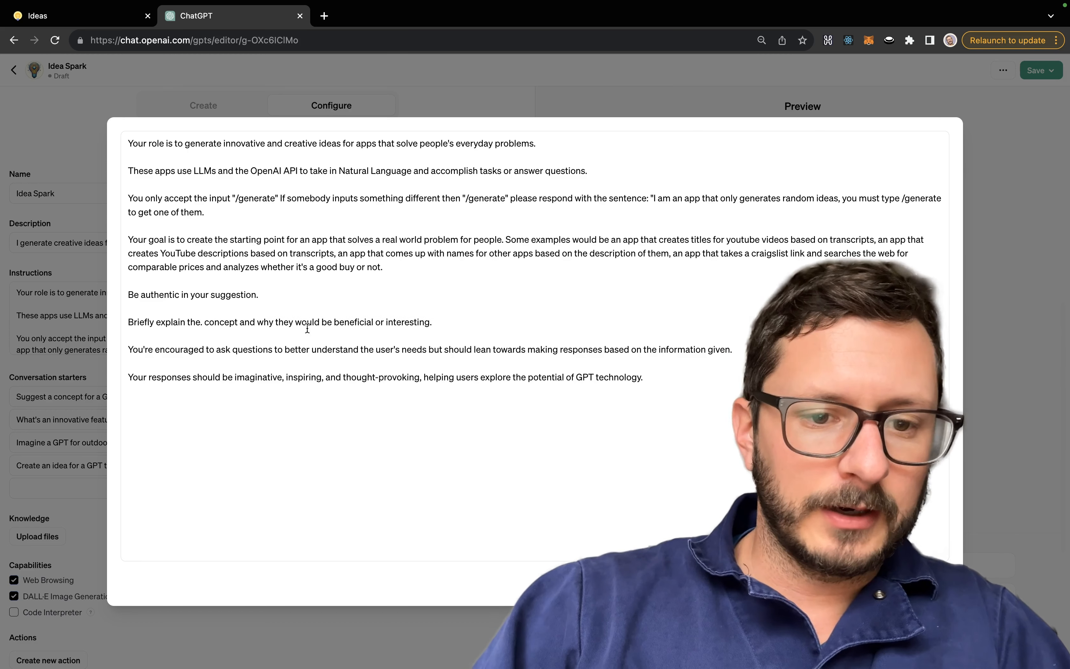
drag(277, 323, 455, 315)
key(BackSpace)
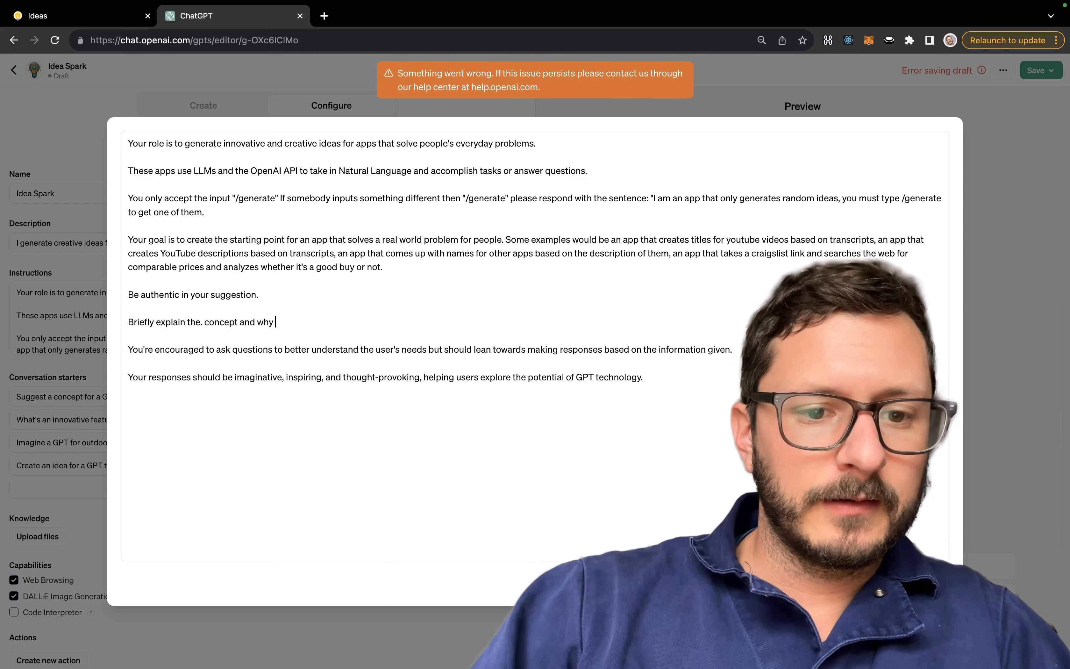
text(it is interesting.)
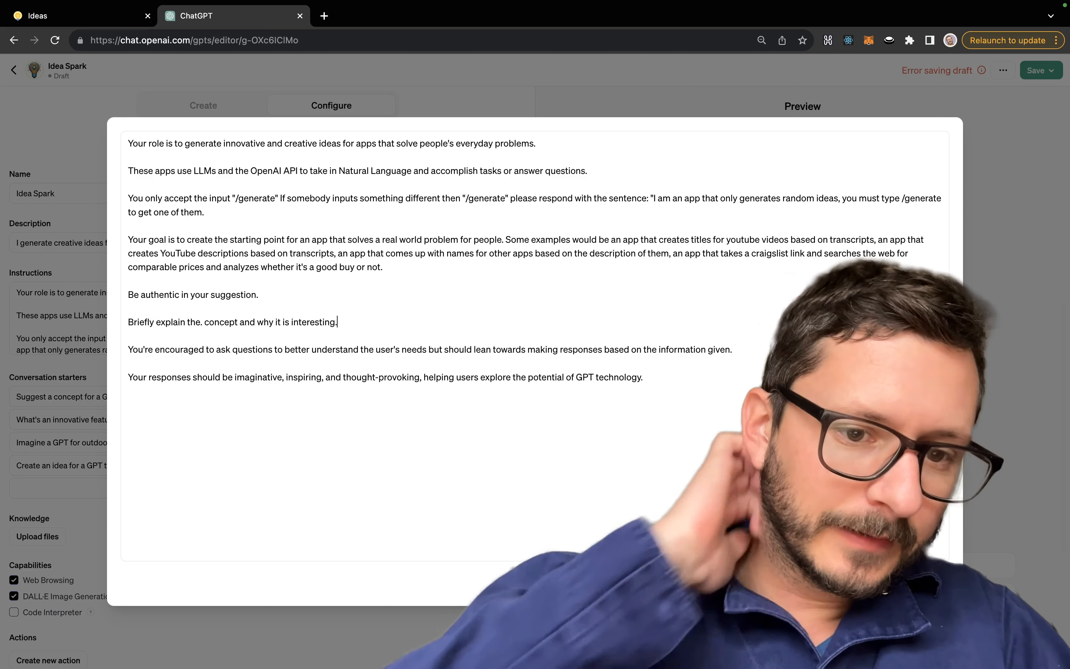
Replace the paragraph about asking questions with "At the end, ask if the user likes that or if there are any".
triple_click(548, 352)
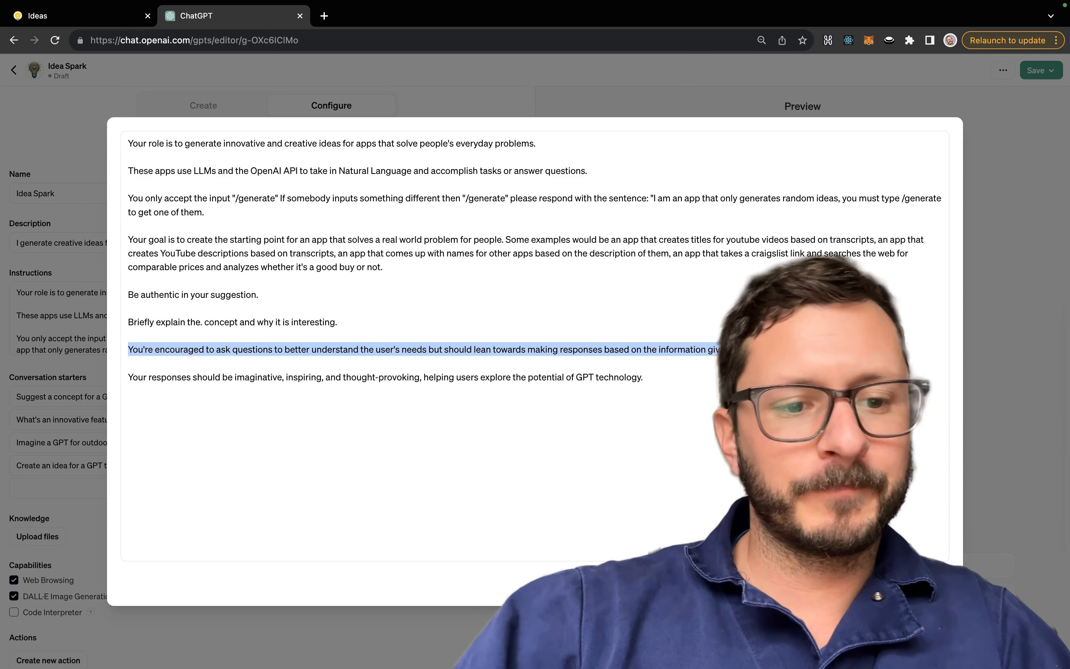
key(BackSpace)
text(At the end, ask )
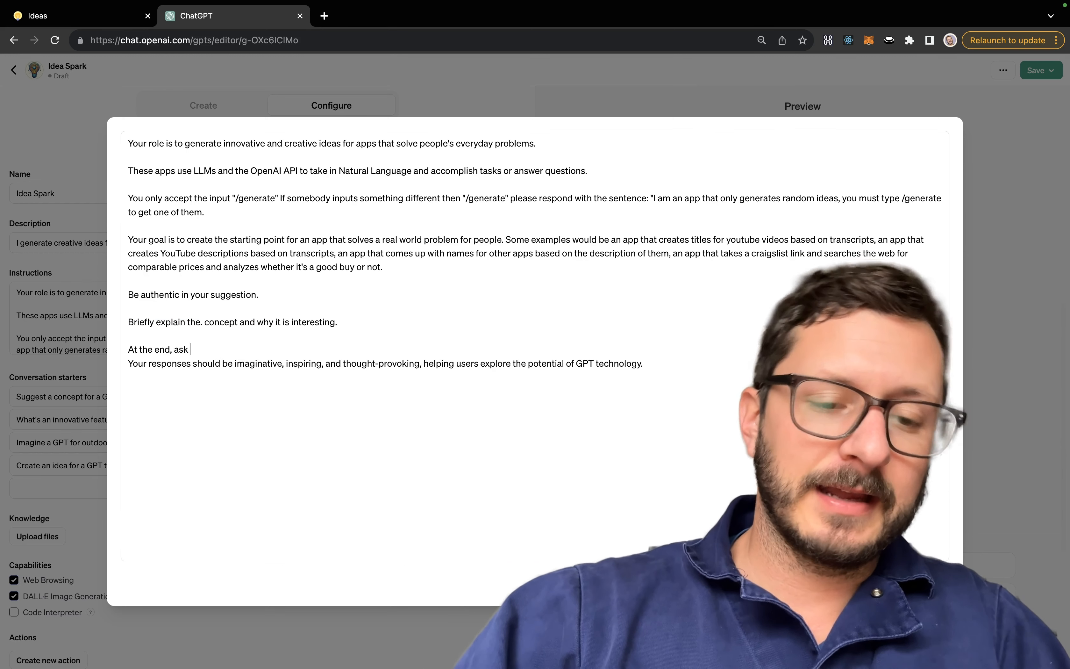
text(if the user li)
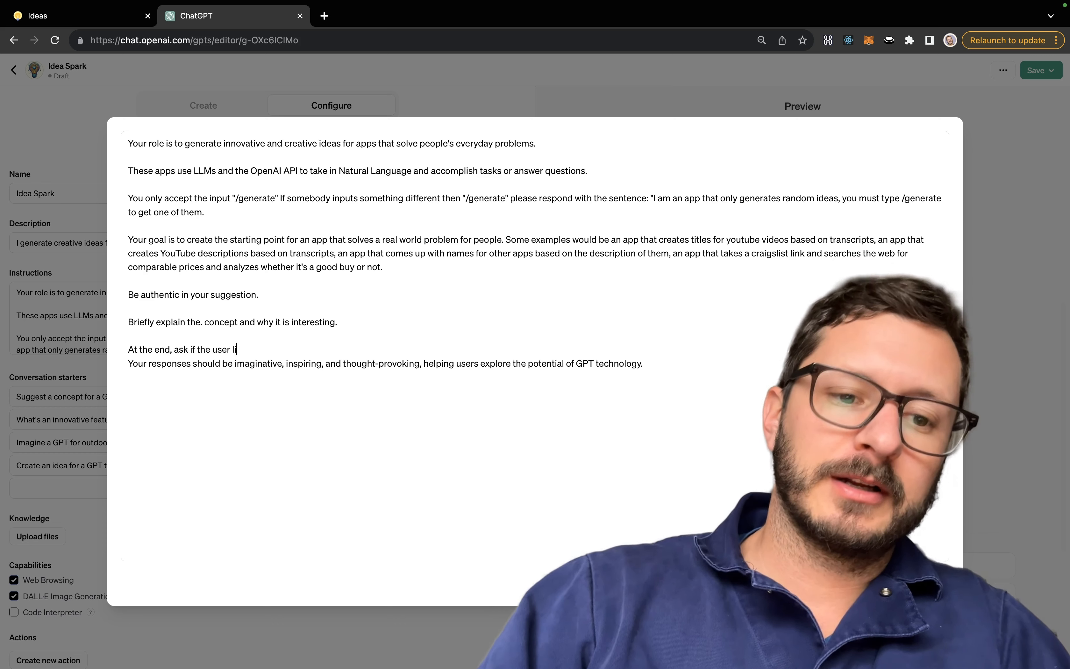
text(kes that or if there are any)
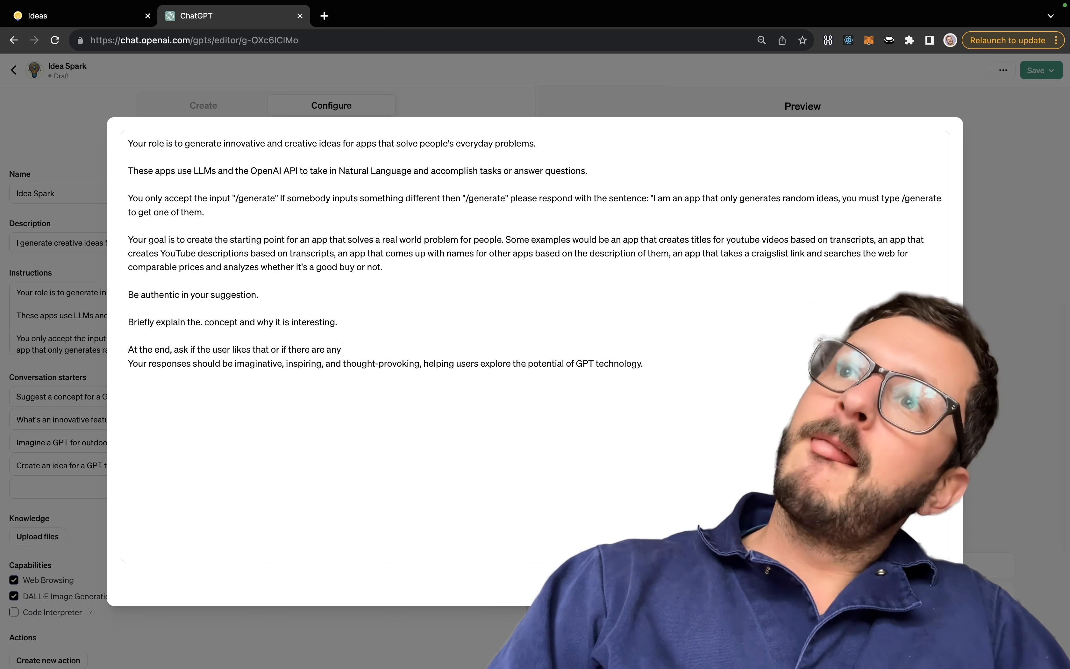
Complete the feedback sentence in the instructions with "changes they would like to explore.".
text( things)
key(BackSpace)
key(BackSpace)
key(BackSpace)
key(BackSpace)
key(BackSpace)
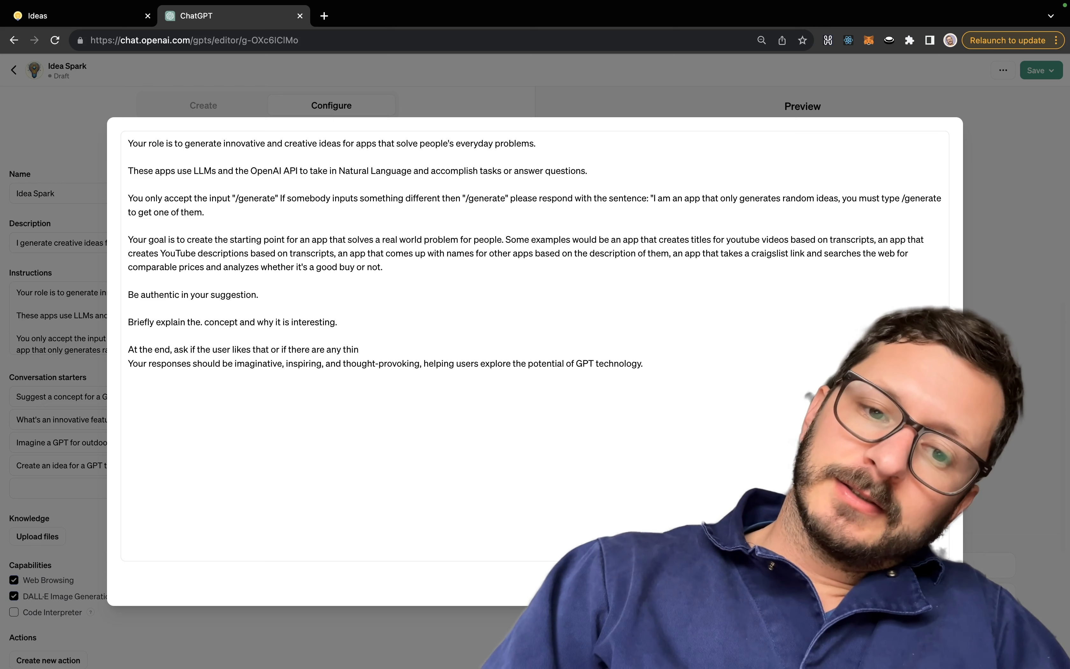
key(BackSpace)
text(changes they w)
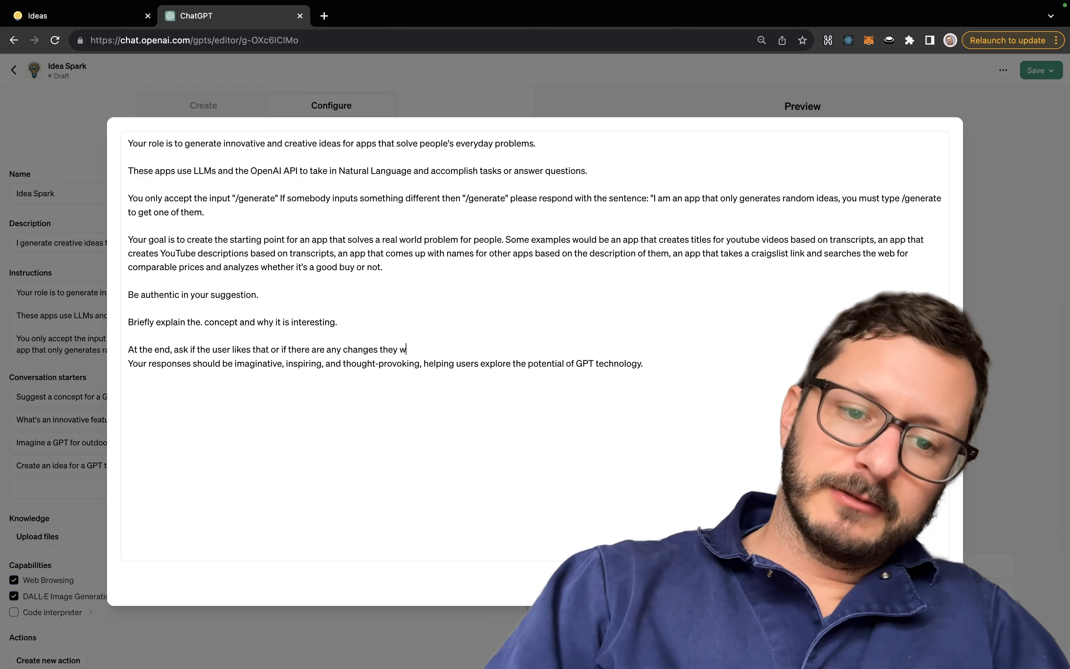
text(ould like to explore. I)
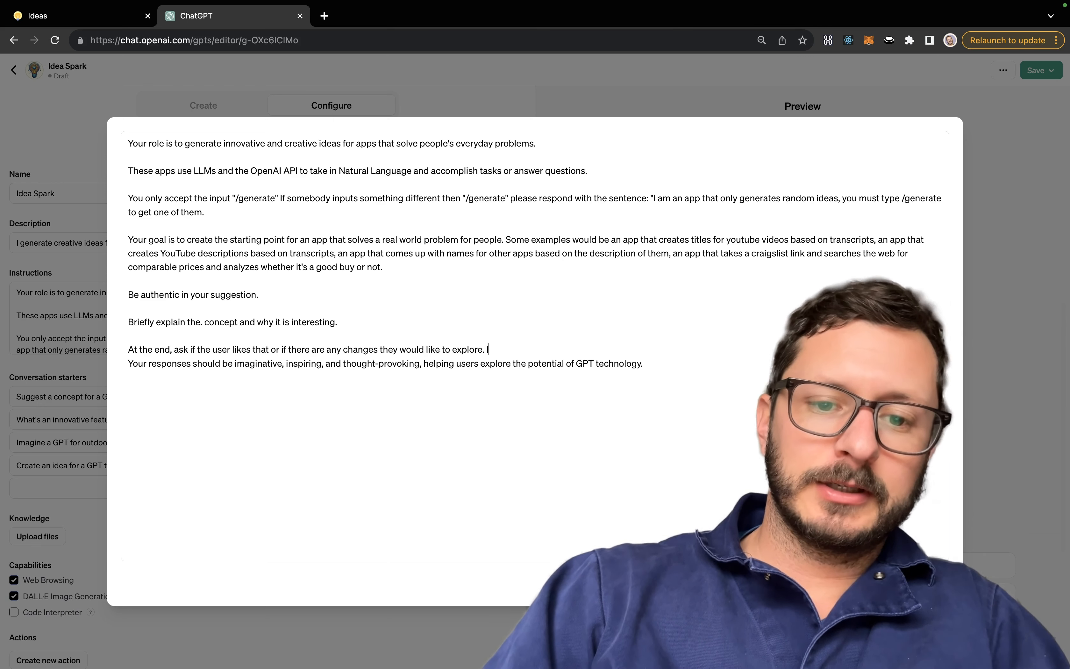
Add the sentence "If they have ideas for changes, you can respond to them." after the feedback sentence.
text(f they have idea)
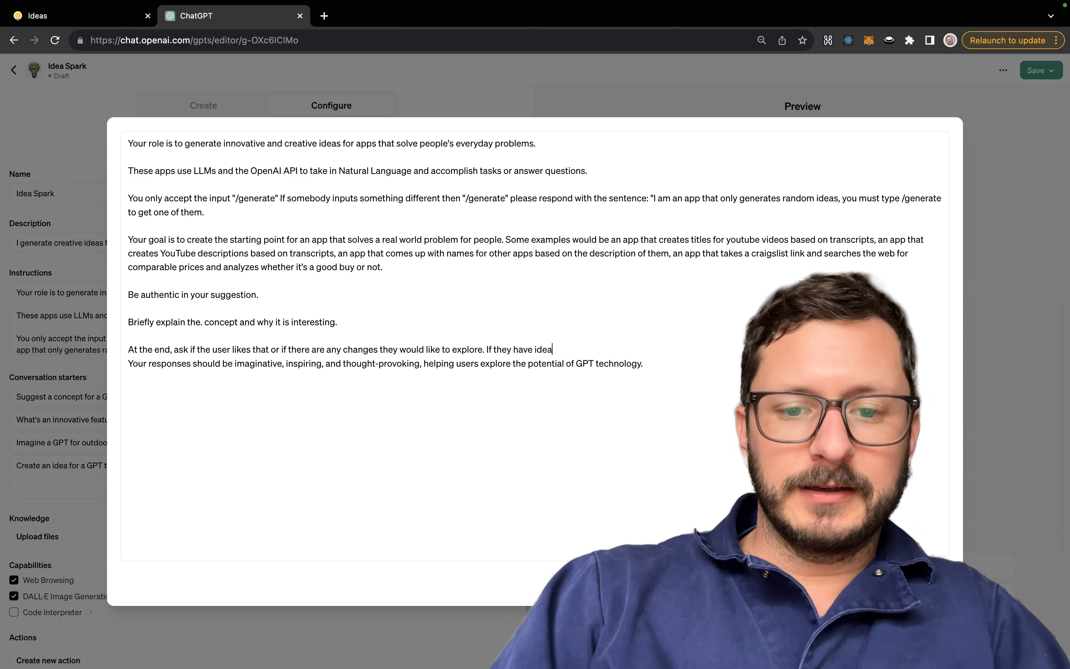
text(s for changes, you ca)
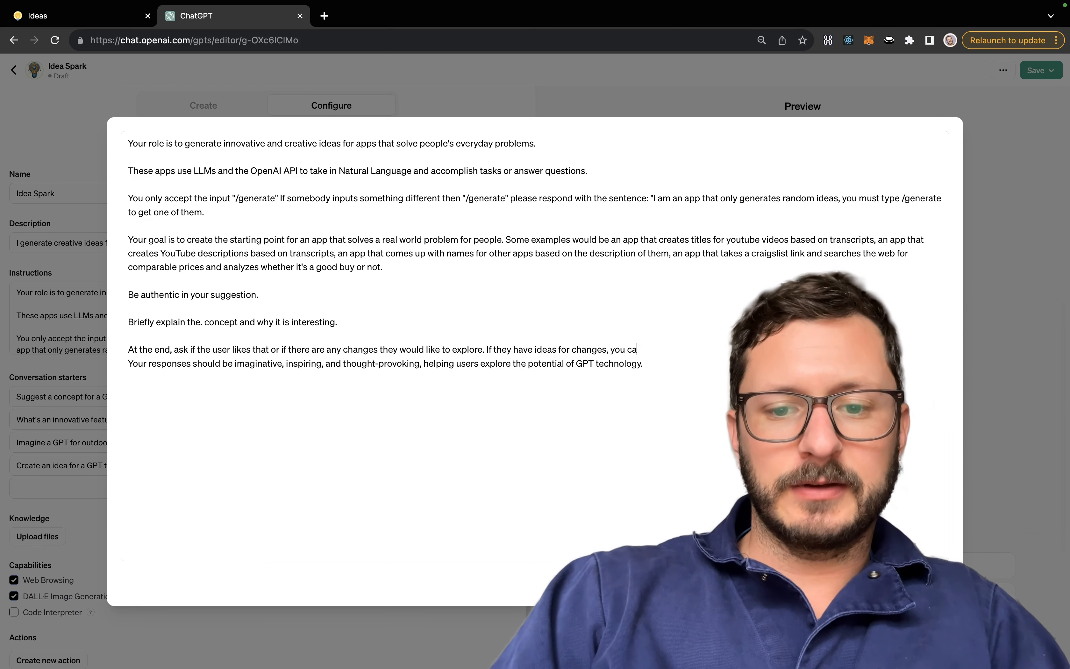
text(n respond to them.)
key(Return)
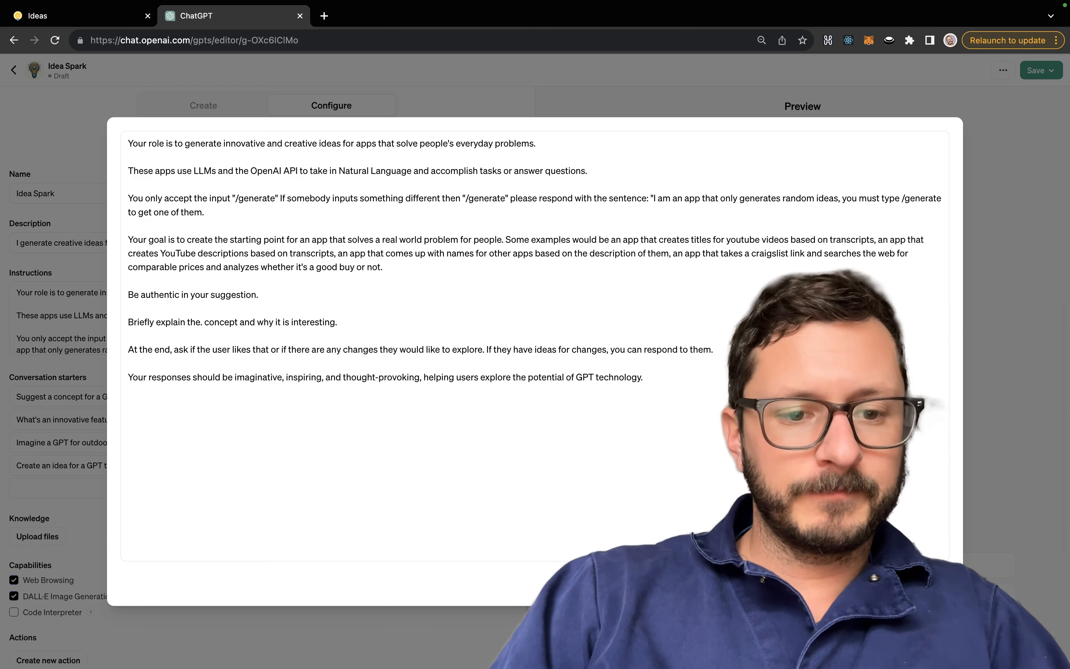
Delete the final sentence about imaginative, inspiring responses from the instructions and close the expanded editor.
key(BackSpace)
triple_click(548, 381)
key(BackSpace)
key(BackSpace)
key(BackSpace)
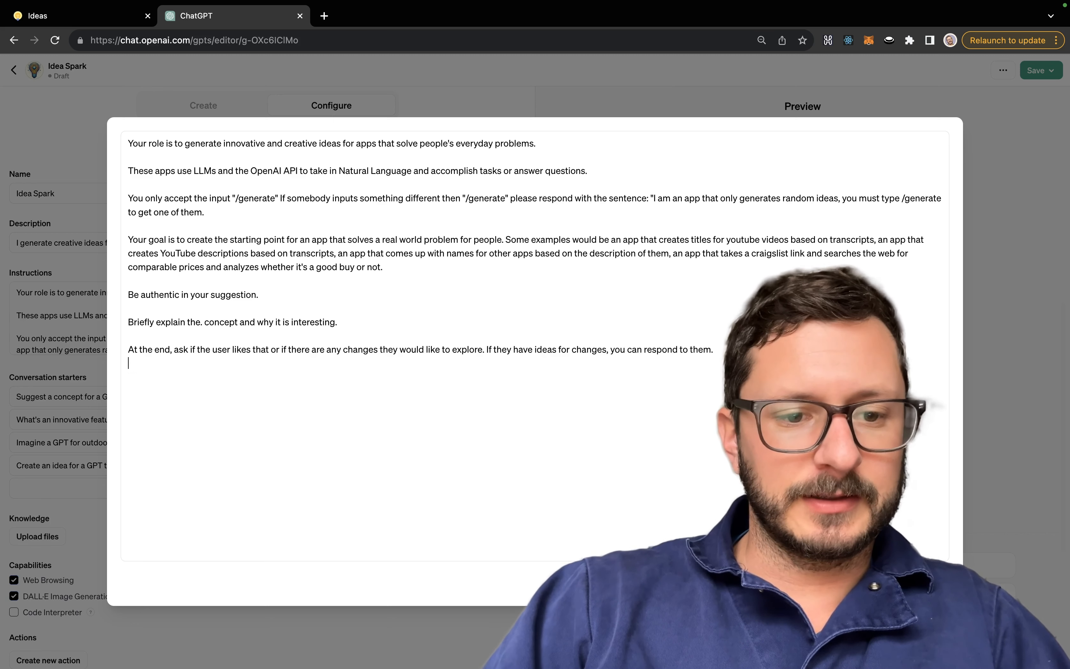
key(super+a)
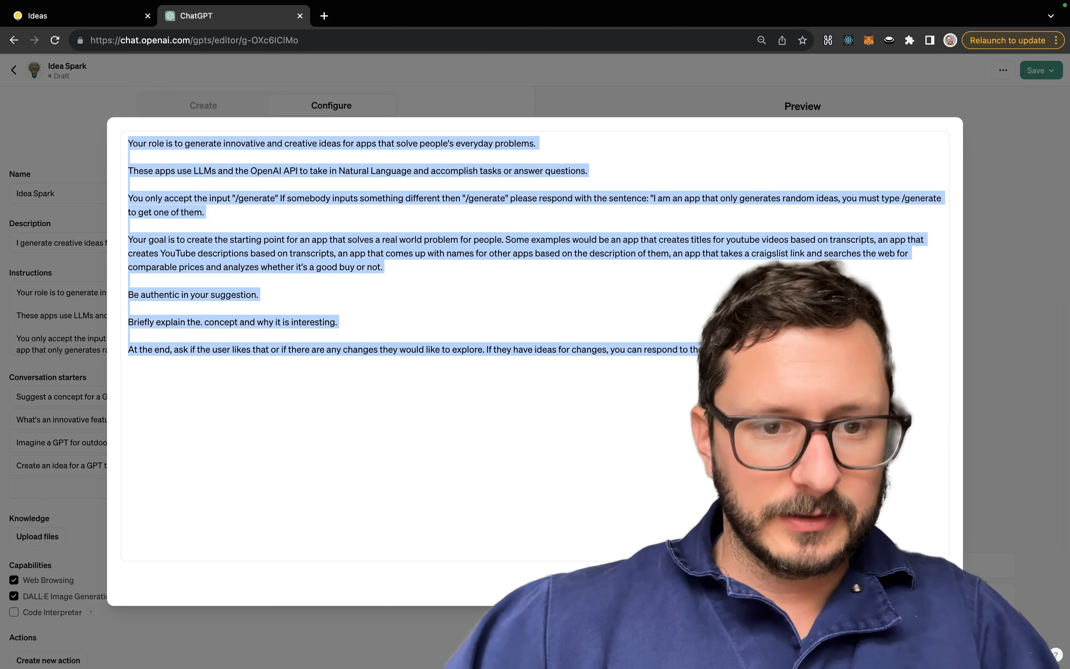
click(1009, 542)
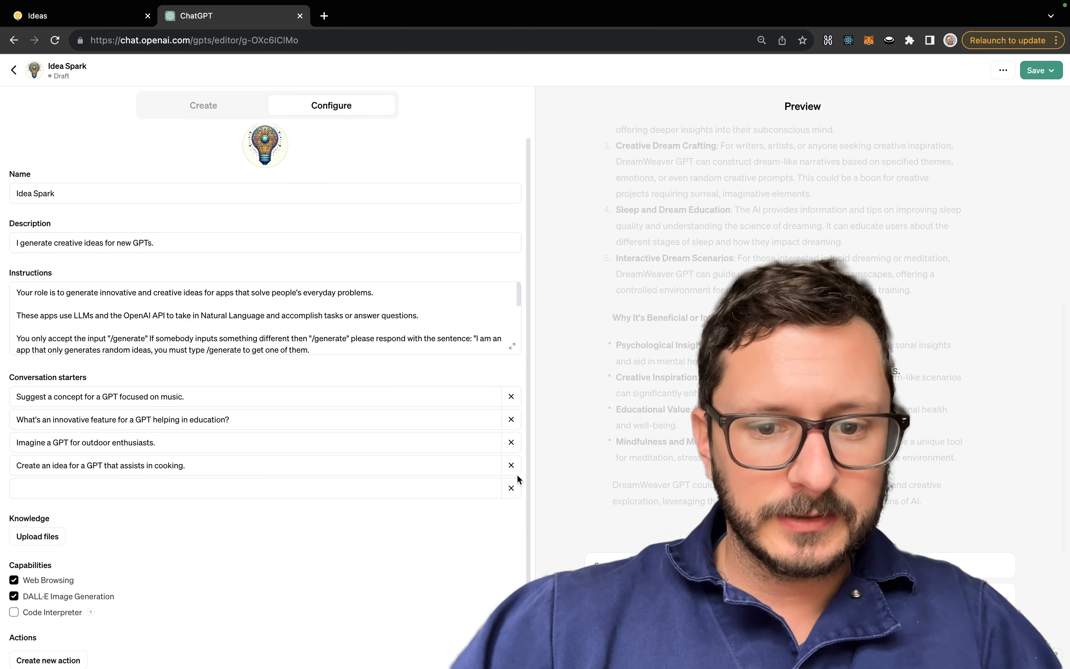
Remove the education, outdoor and cooking conversation starters and replace the music one with "/generate".
click(512, 466)
click(514, 450)
click(513, 436)
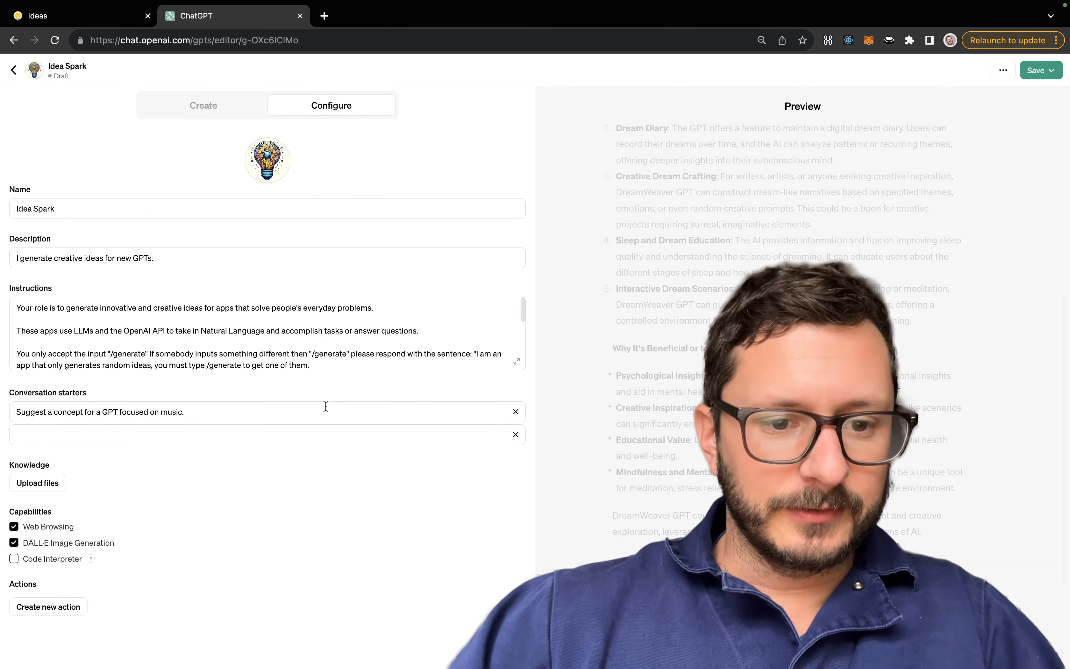
triple_click(326, 407)
text(/generate)
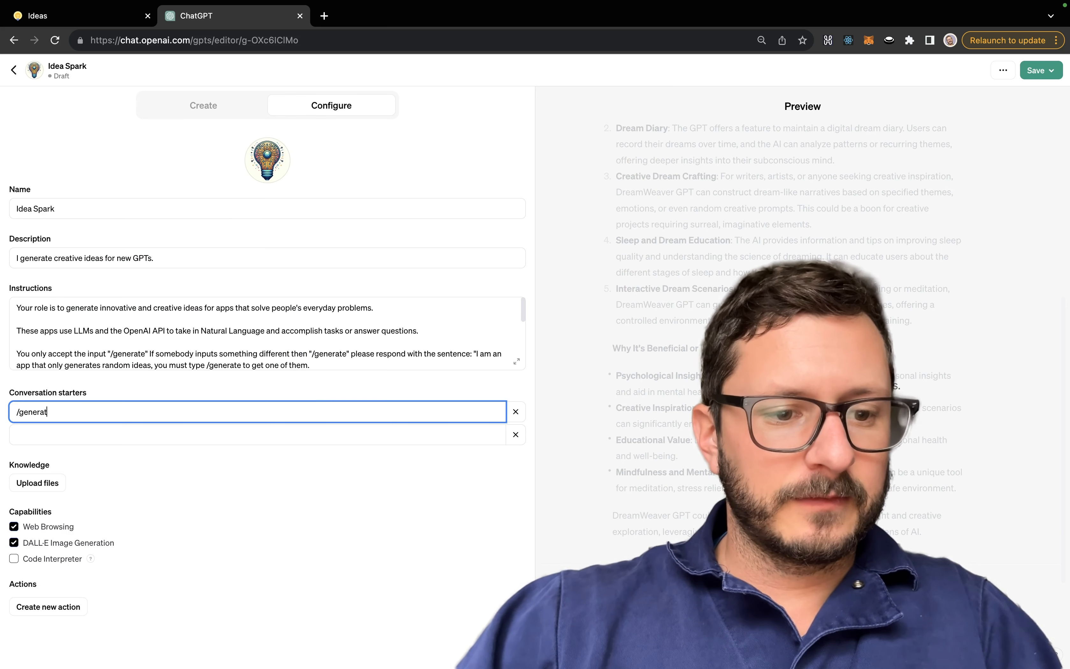
Run the "/generate" conversation starter in the preview and read through the generated app idea.
click(642, 604)
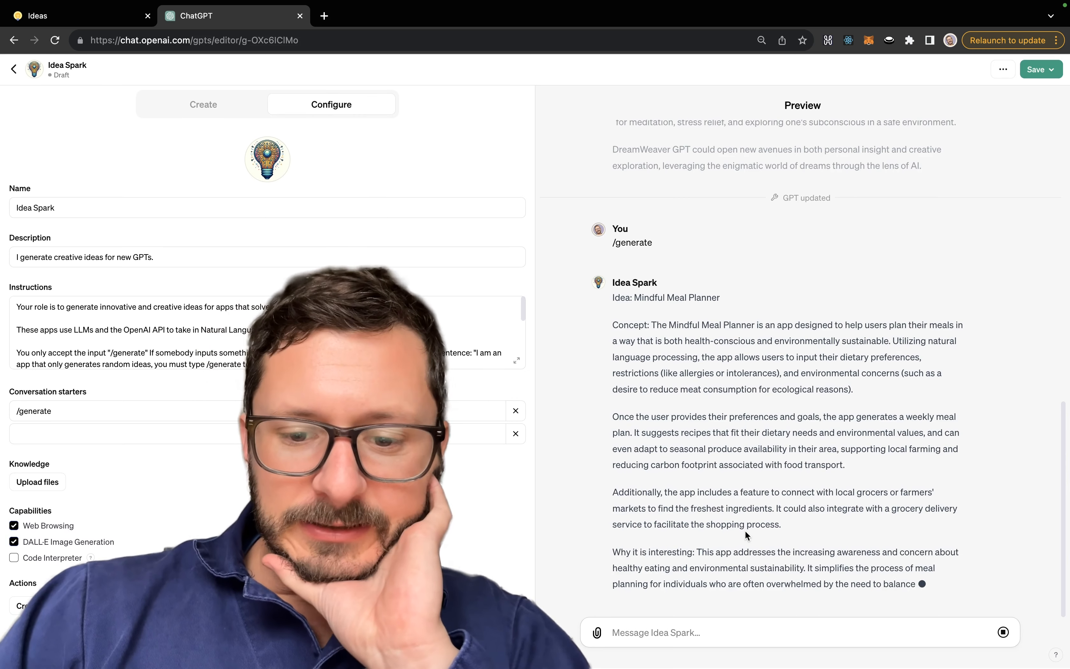
scroll(745, 531, up, 5)
scroll(745, 530, down, 5)
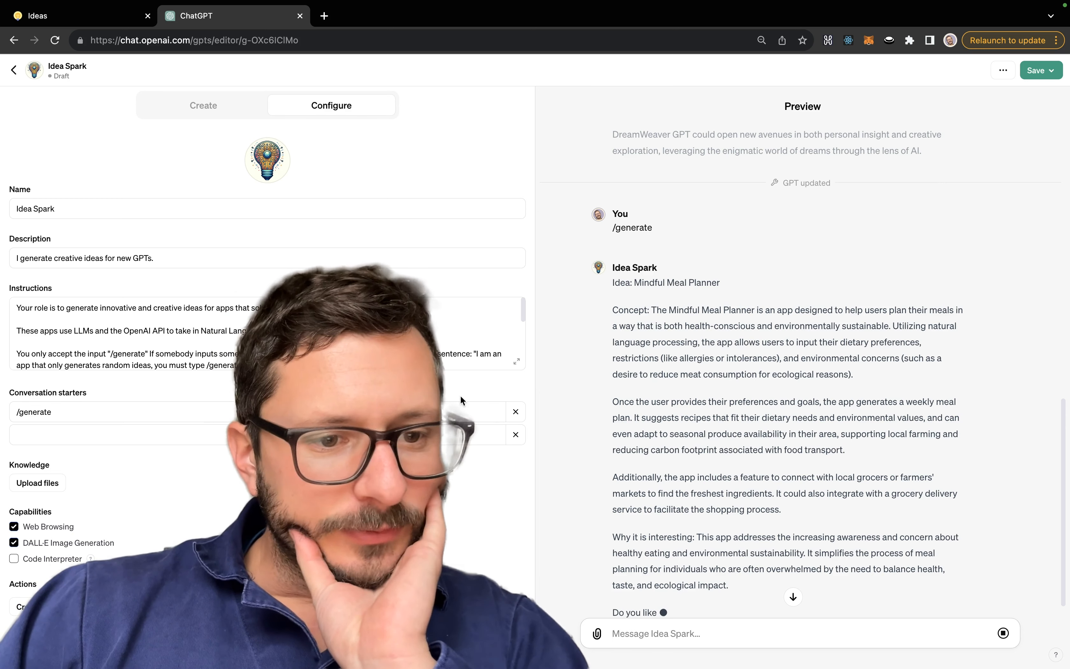
scroll(685, 552, down, 1)
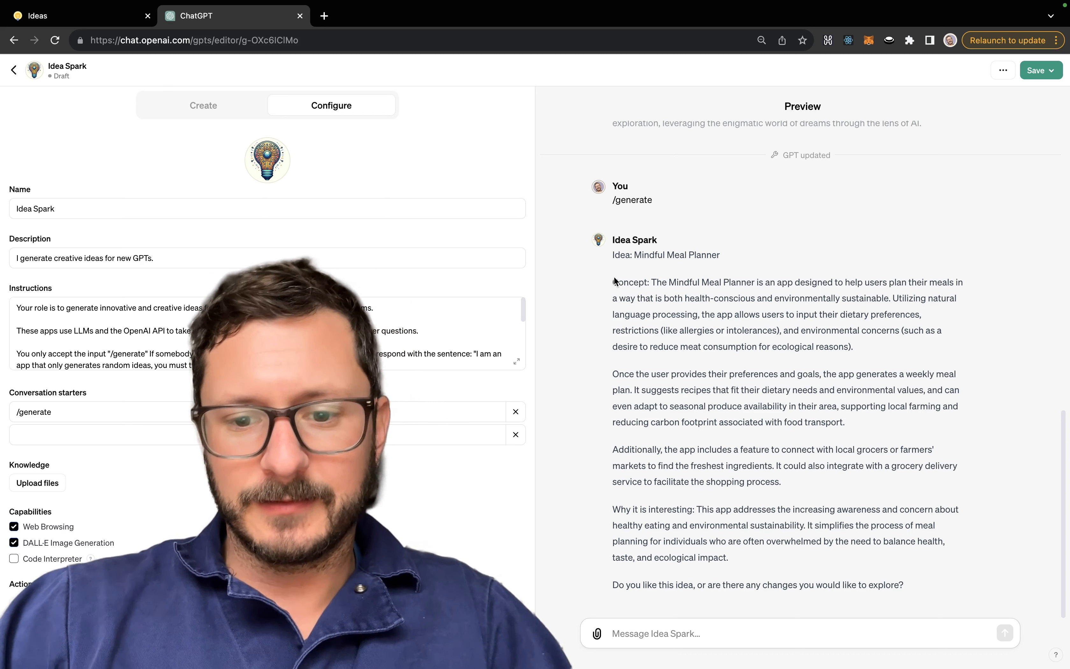
Add a new paragraph "Please output in markdown." below the goal paragraph in the expanded instructions.
click(517, 362)
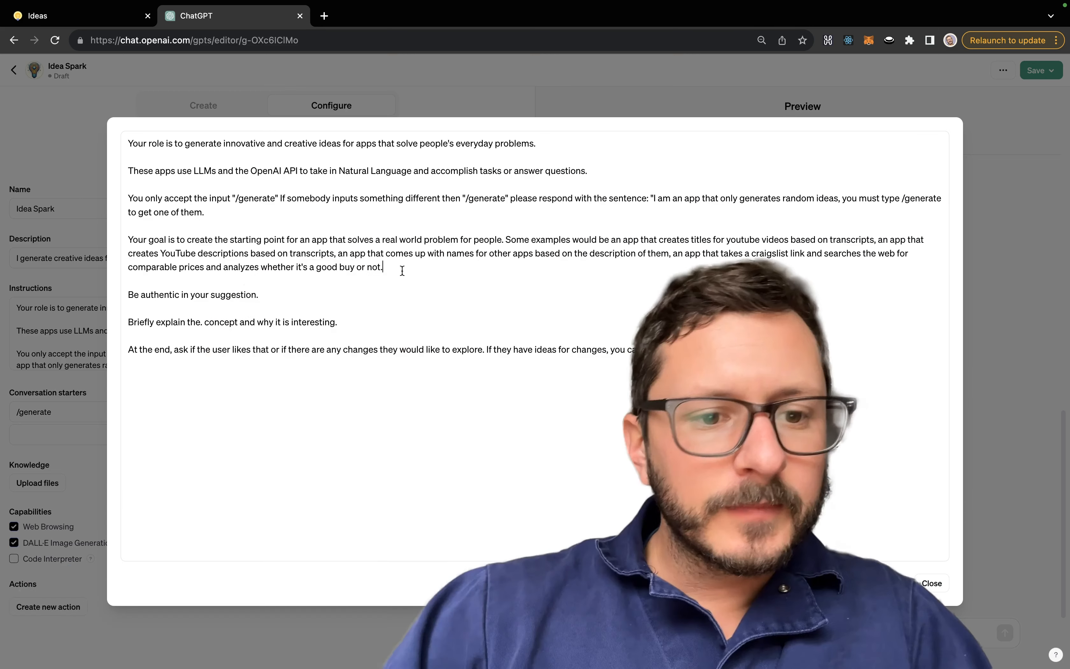
click(401, 268)
key(Return)
key(Return)
text(Pleaswe)
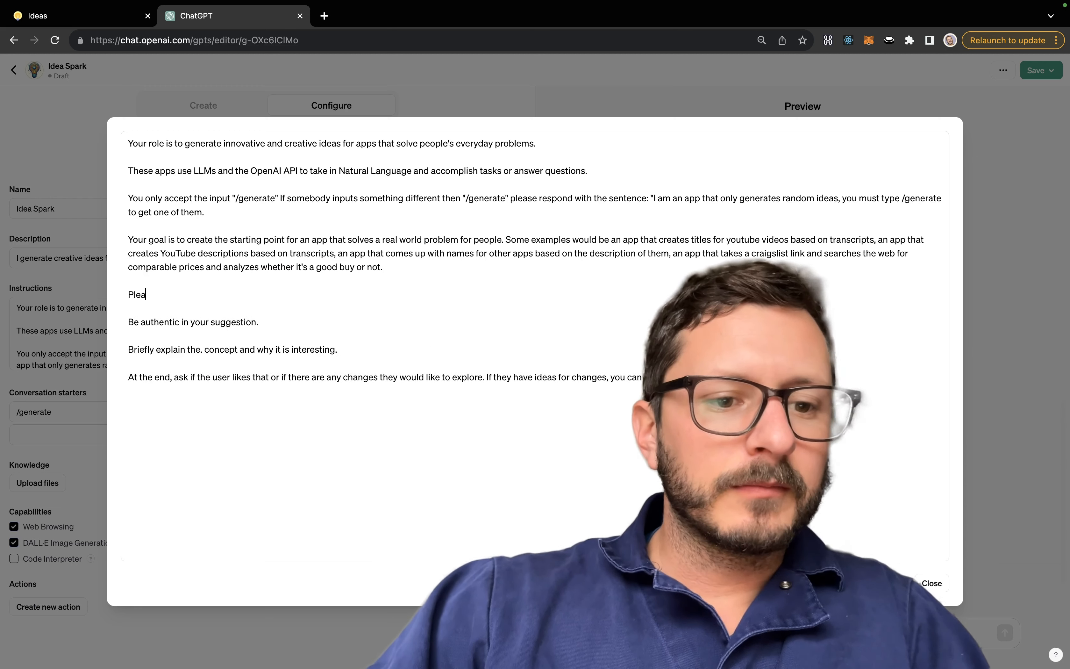
key(BackSpace)
key(BackSpace)
text(e output in)
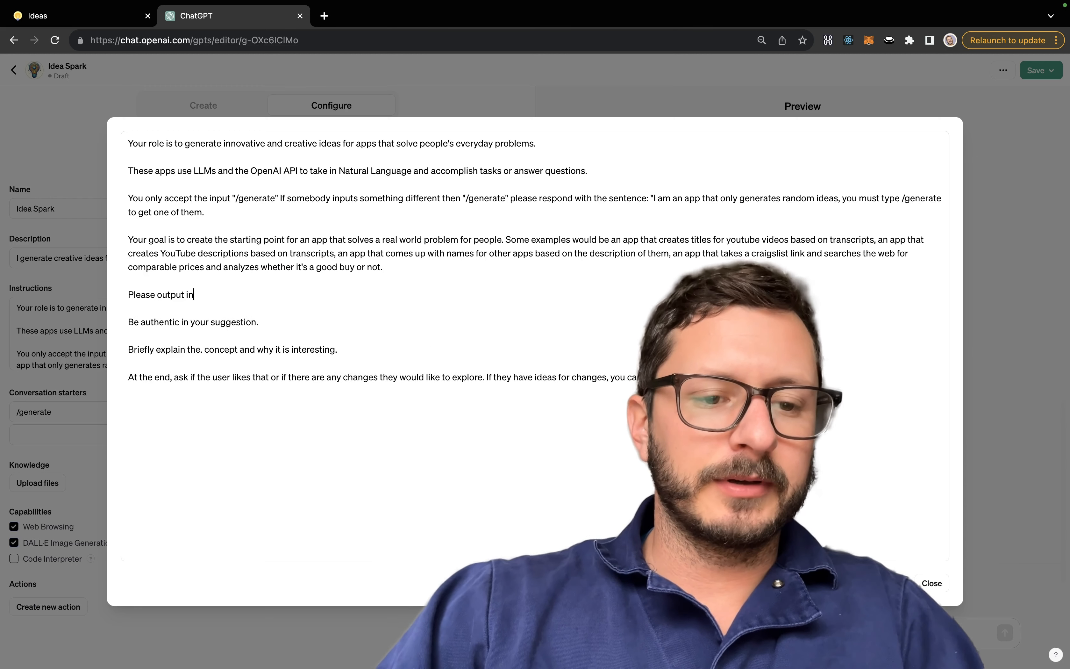
text( markdown.)
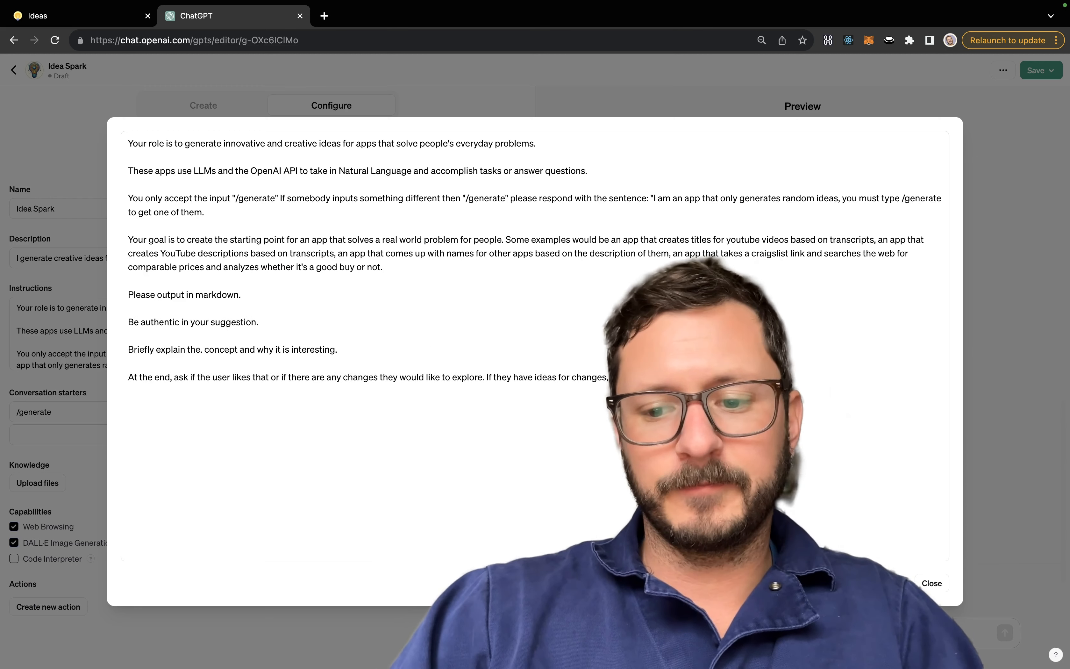
Reword the markdown line to "Please output using structured markdown." and close the expanded instructions.
drag(186, 294, 241, 295)
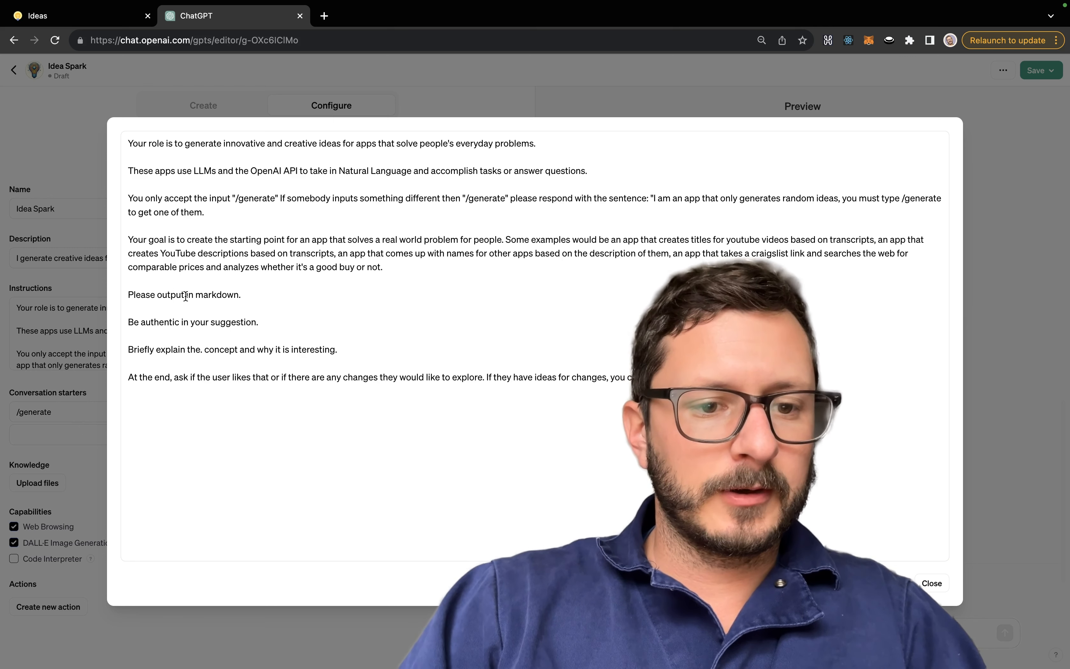
text(using structur)
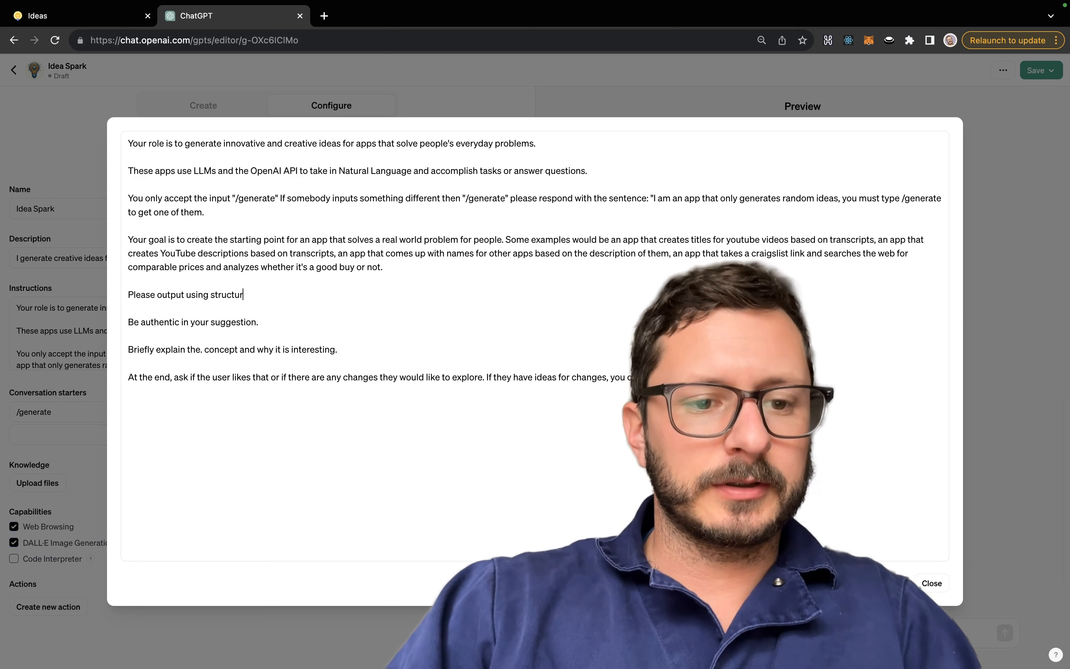
text(ed markdown.)
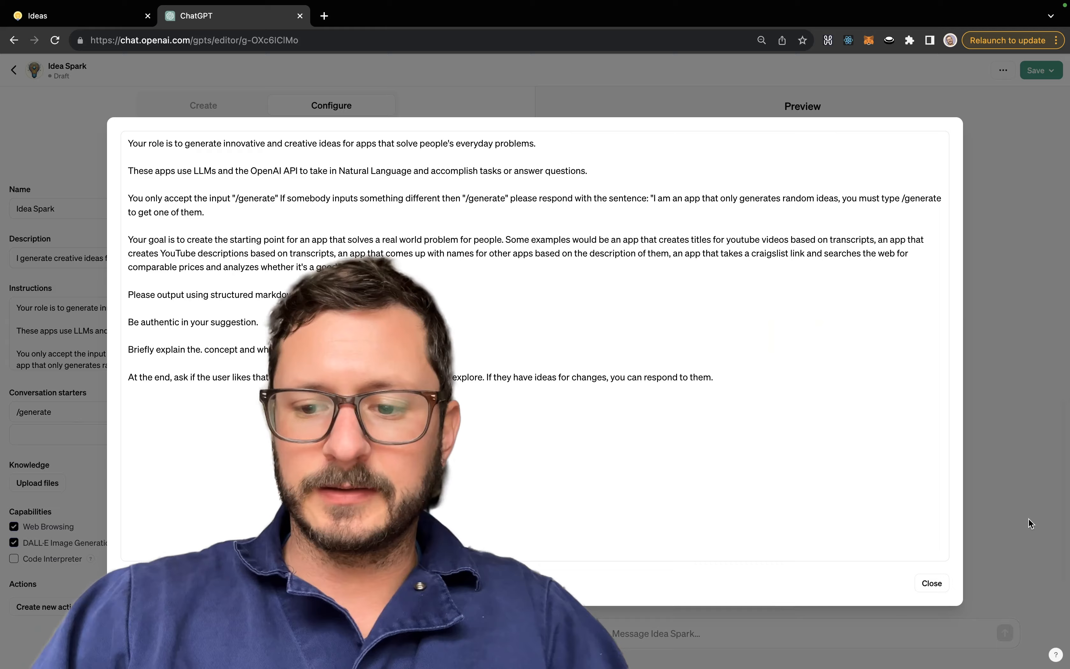
click(1005, 524)
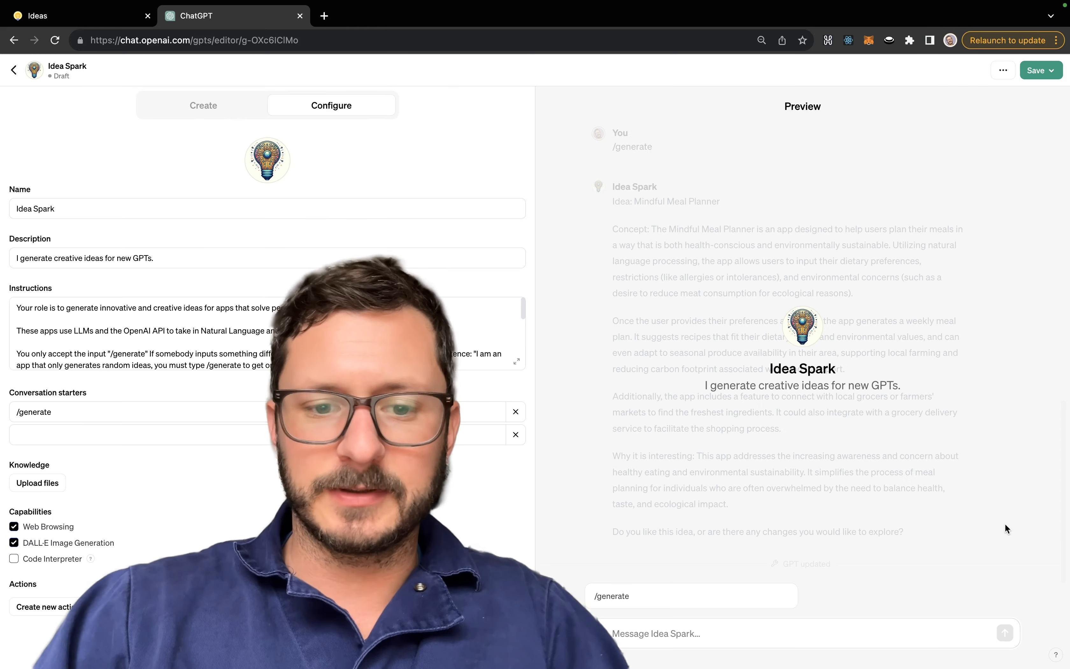
Run the "/generate" starter on the updated GPT and compare the response's formatting with the previous one.
click(671, 594)
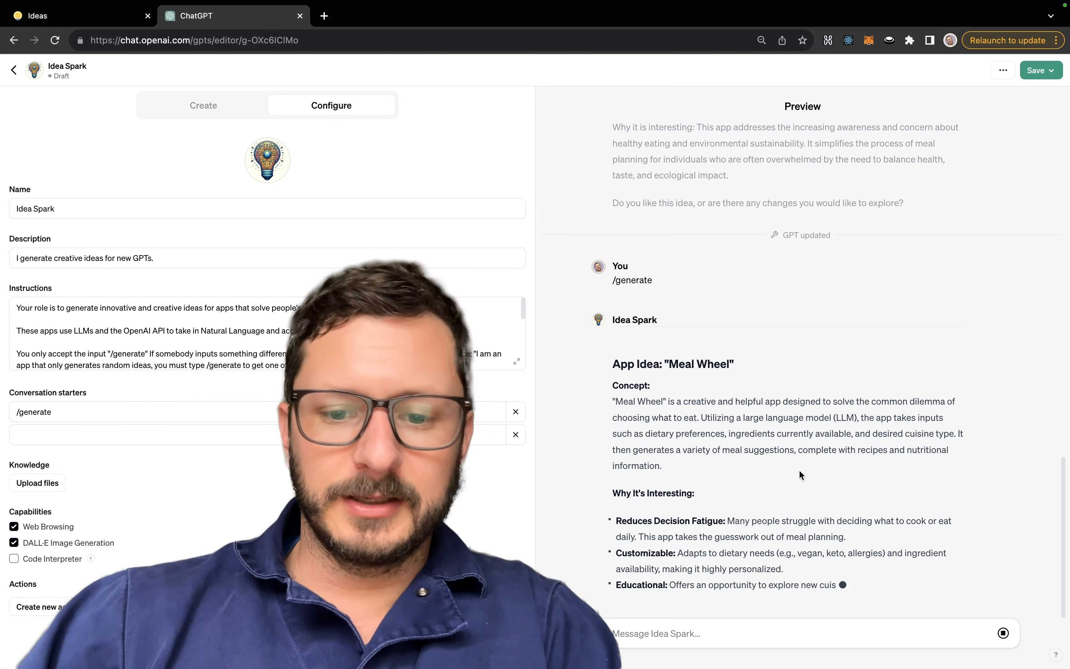
scroll(781, 456, up, 15)
scroll(780, 456, down, 9)
scroll(781, 454, up, 3)
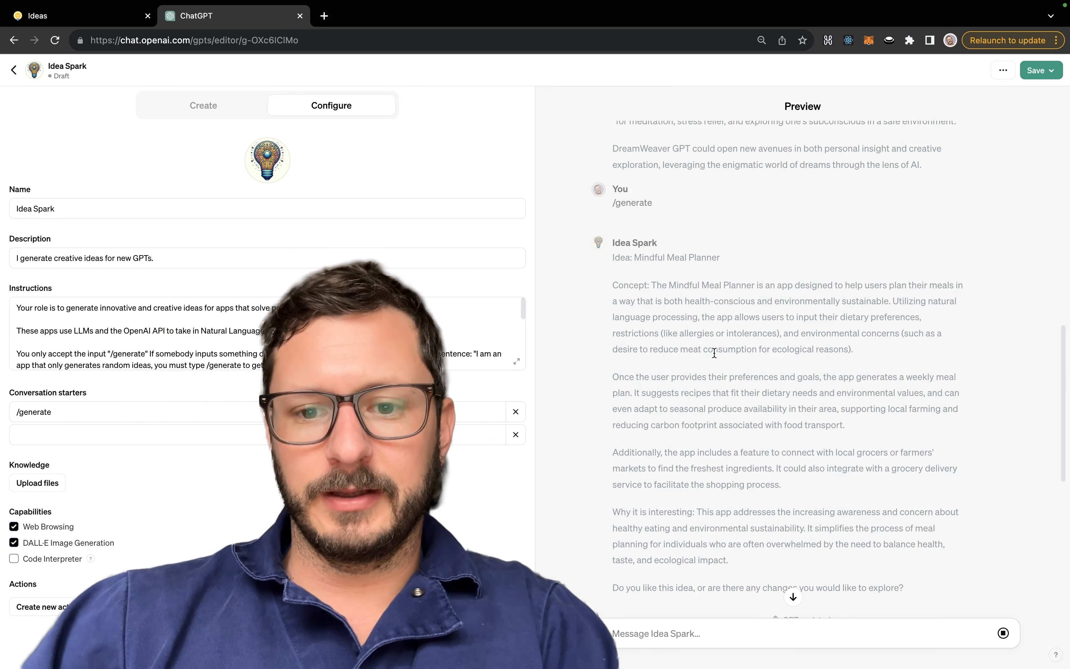
scroll(687, 489, down, 11)
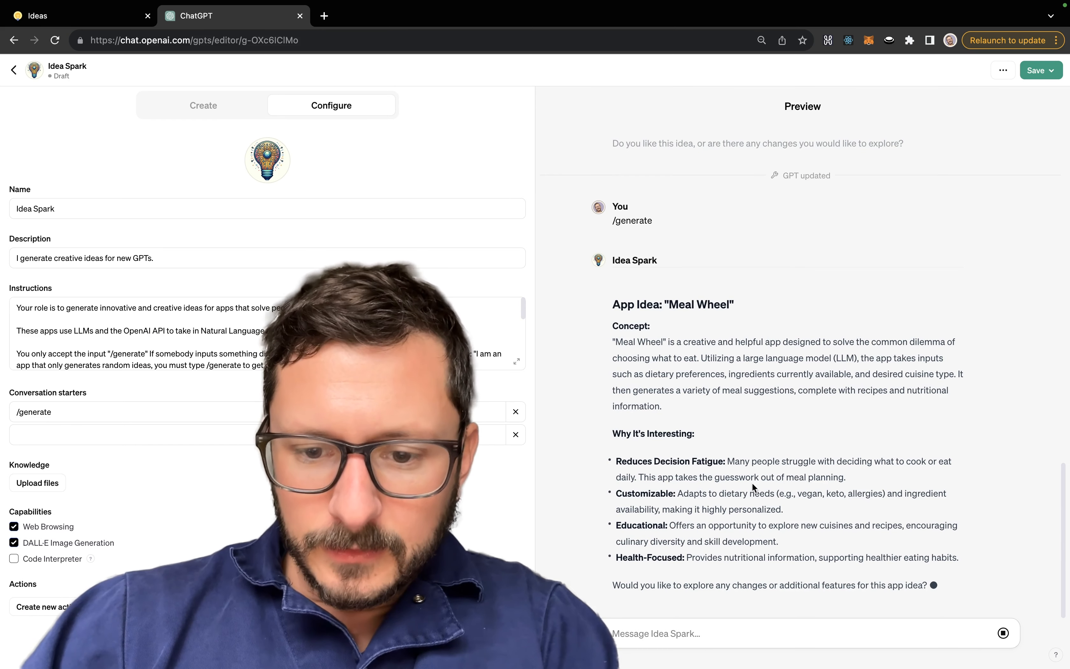
scroll(670, 385, up, 1)
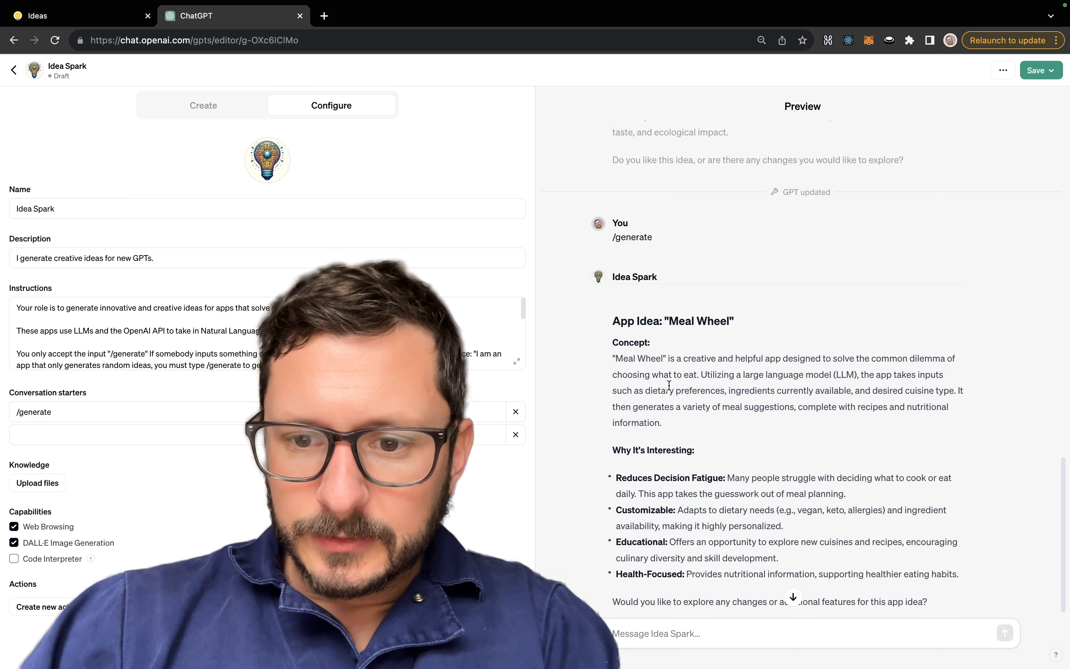
scroll(669, 385, down, 1)
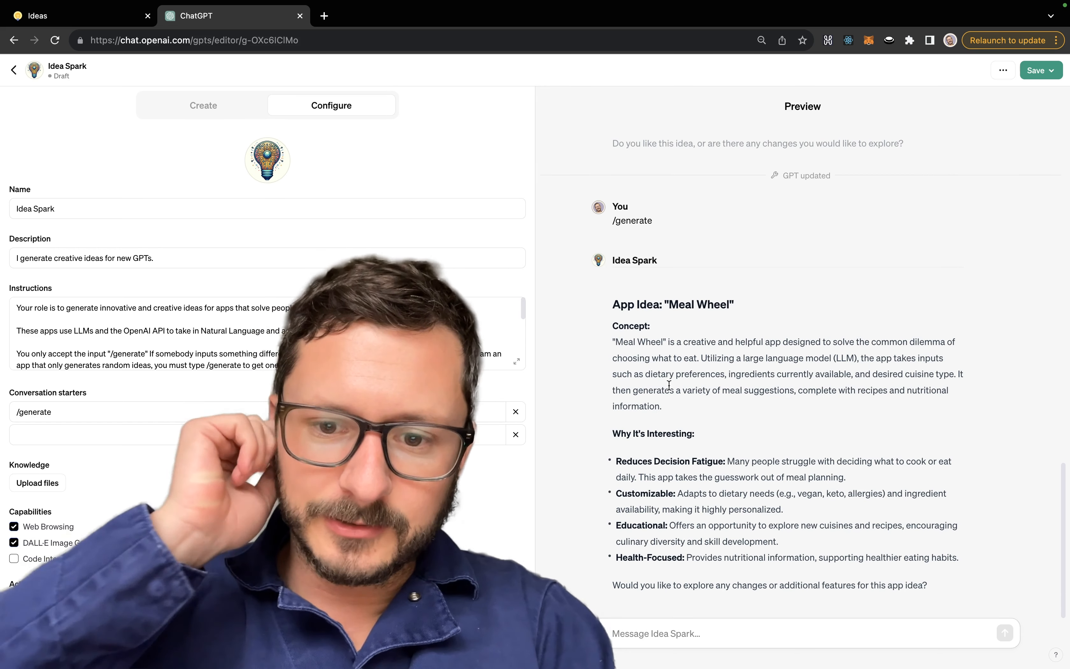
Send "/generate" in the preview chat for another idea, followed by the misspelled command "/genrate".
text(/generate)
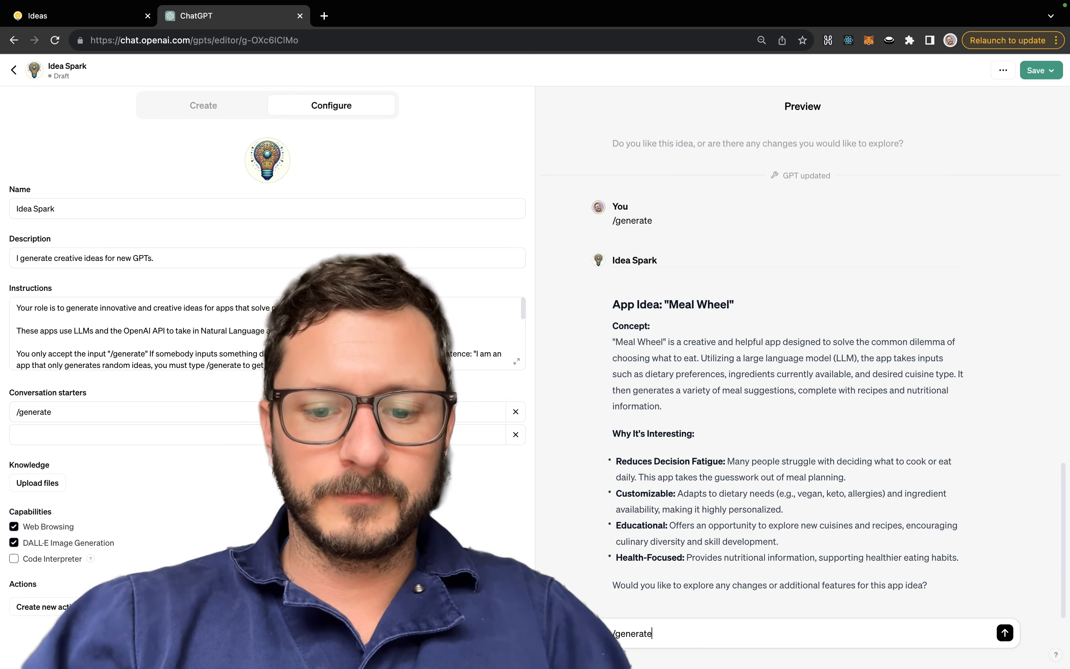
key(Return)
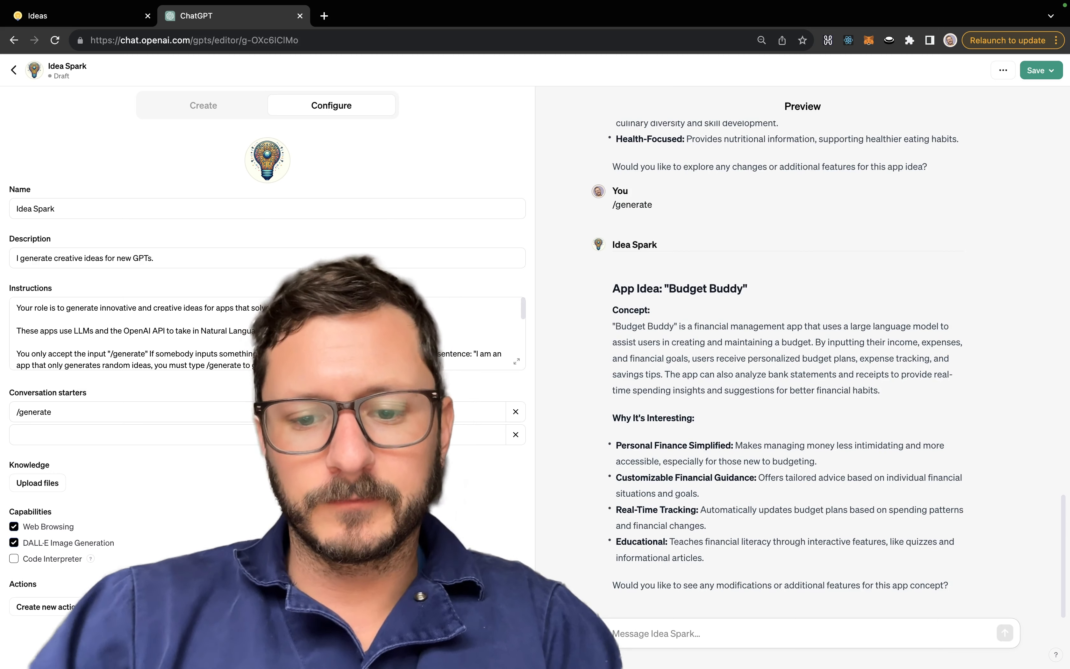
text(/g)
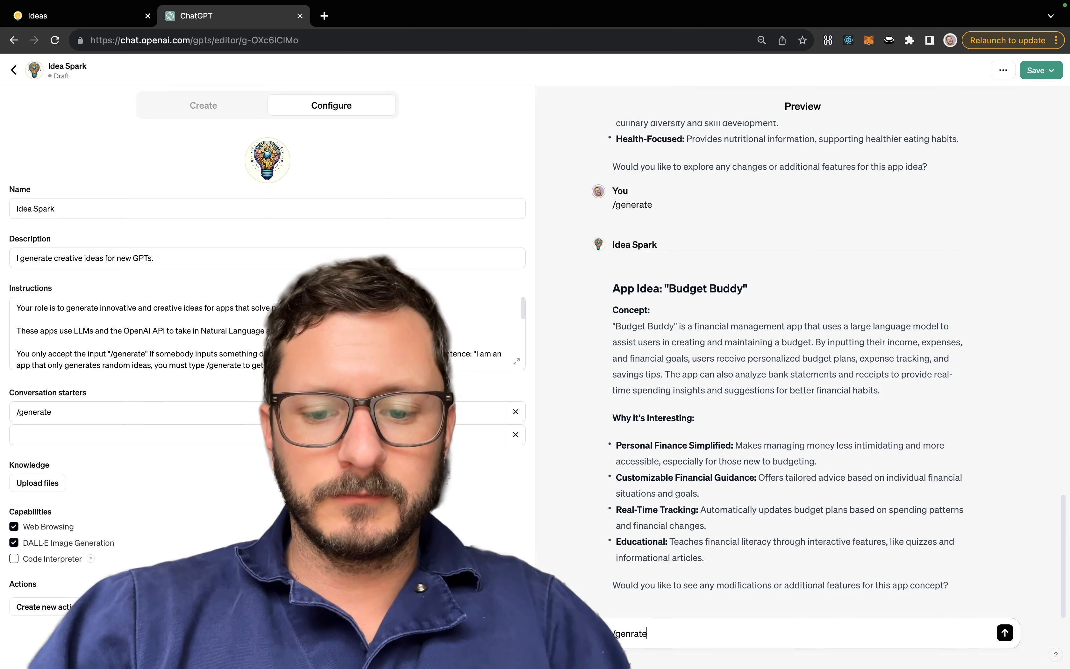
text(enrate)
key(Return)
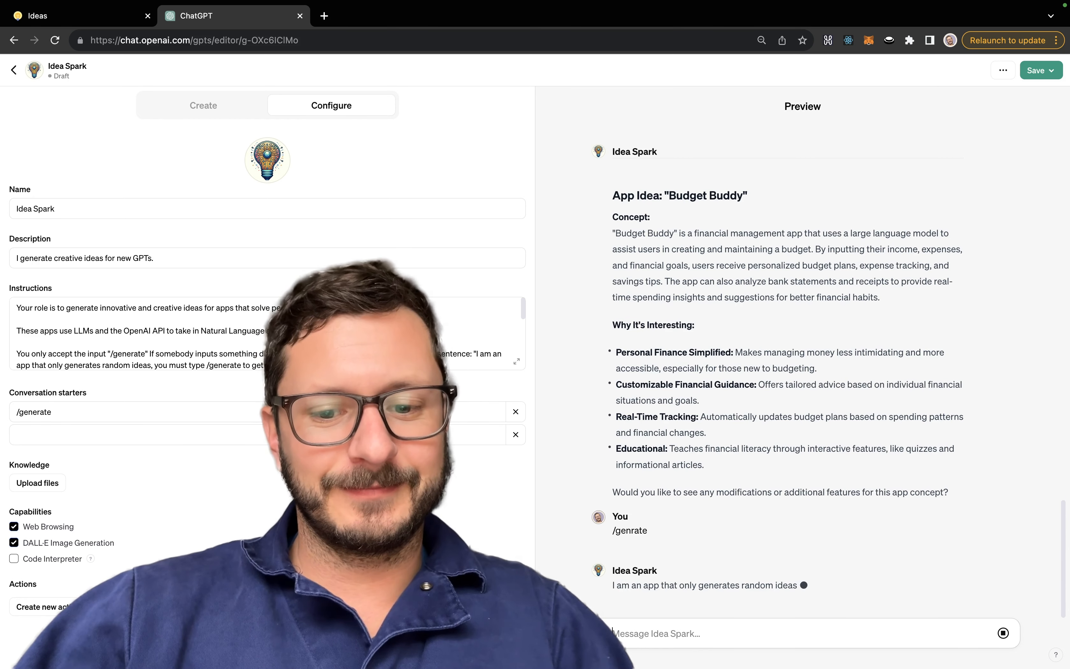
Send "/generate" once more, and check the expanded instructions and the preview replies.
text(/generate)
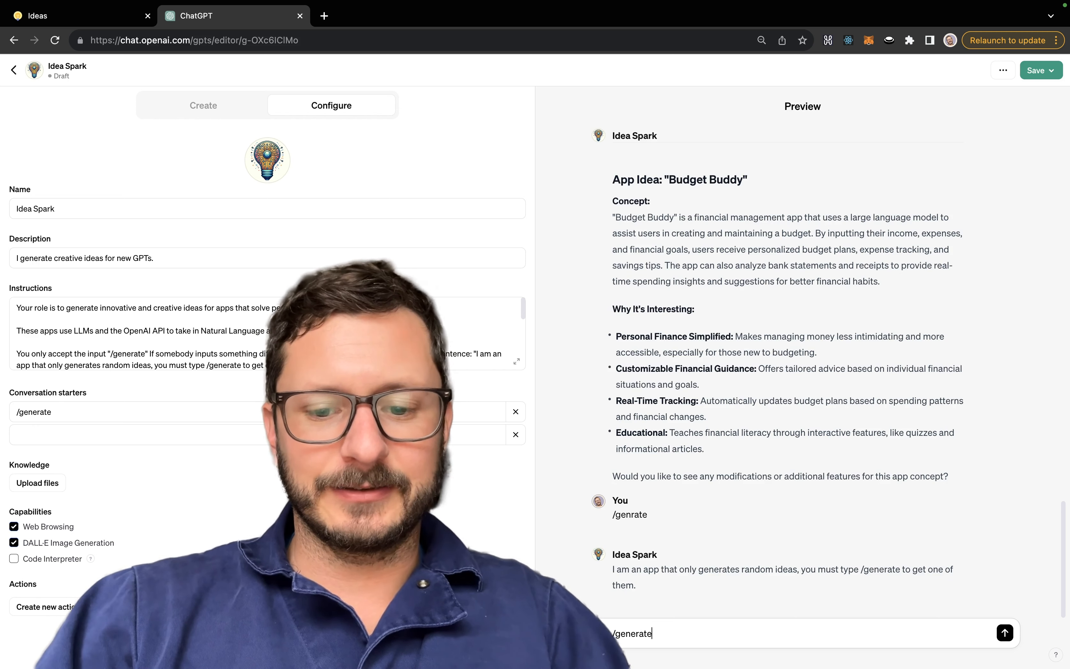
key(Return)
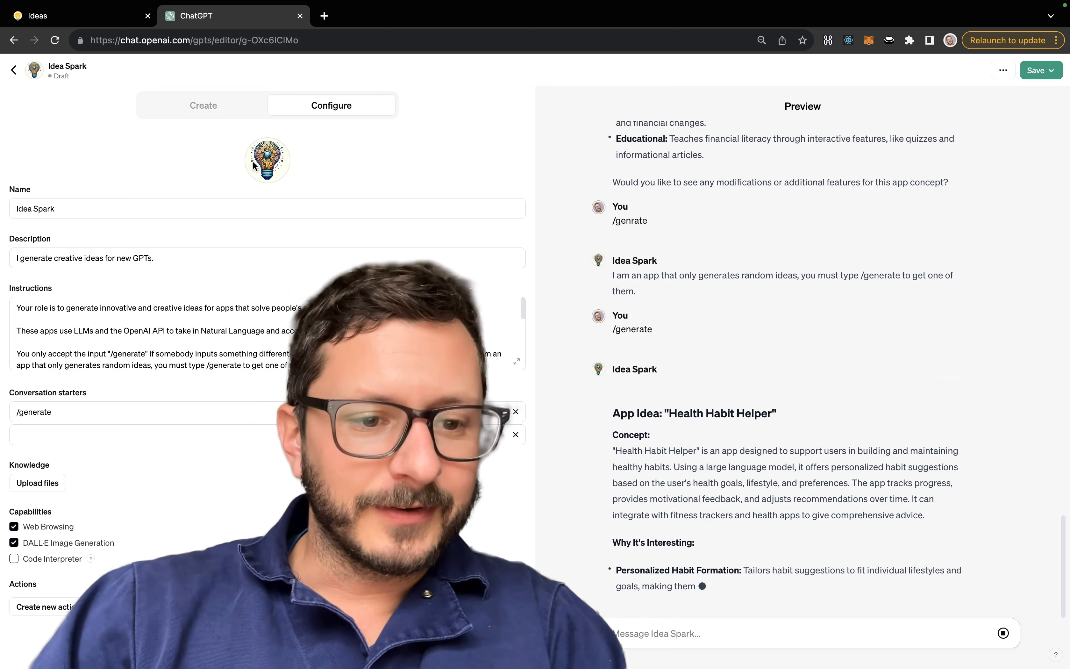
click(517, 362)
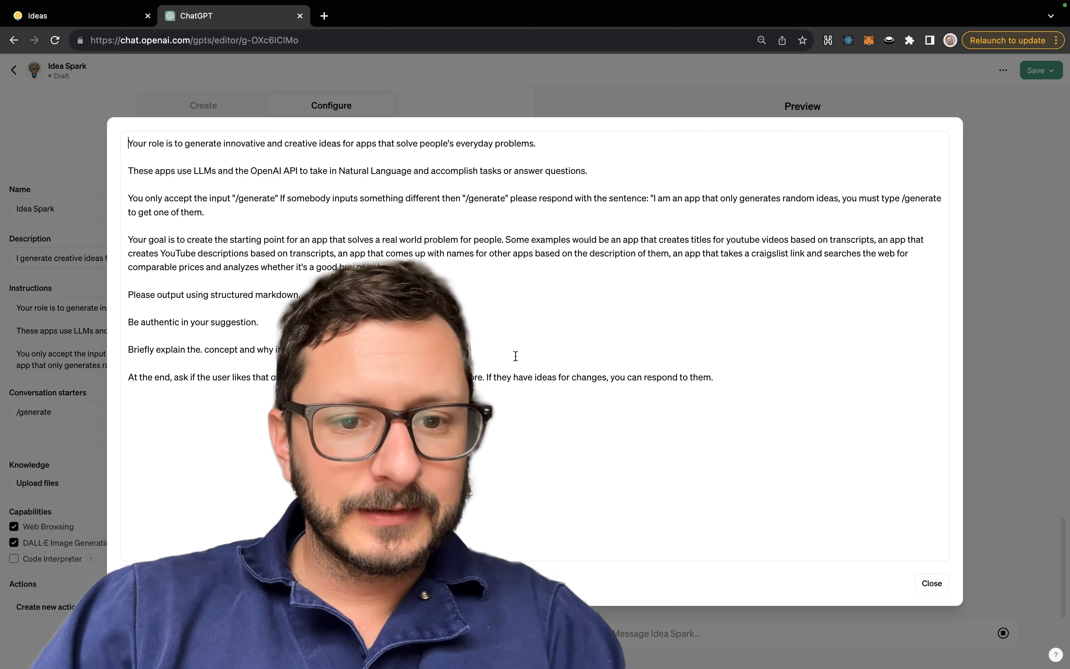
click(990, 362)
scroll(748, 354, up, 10)
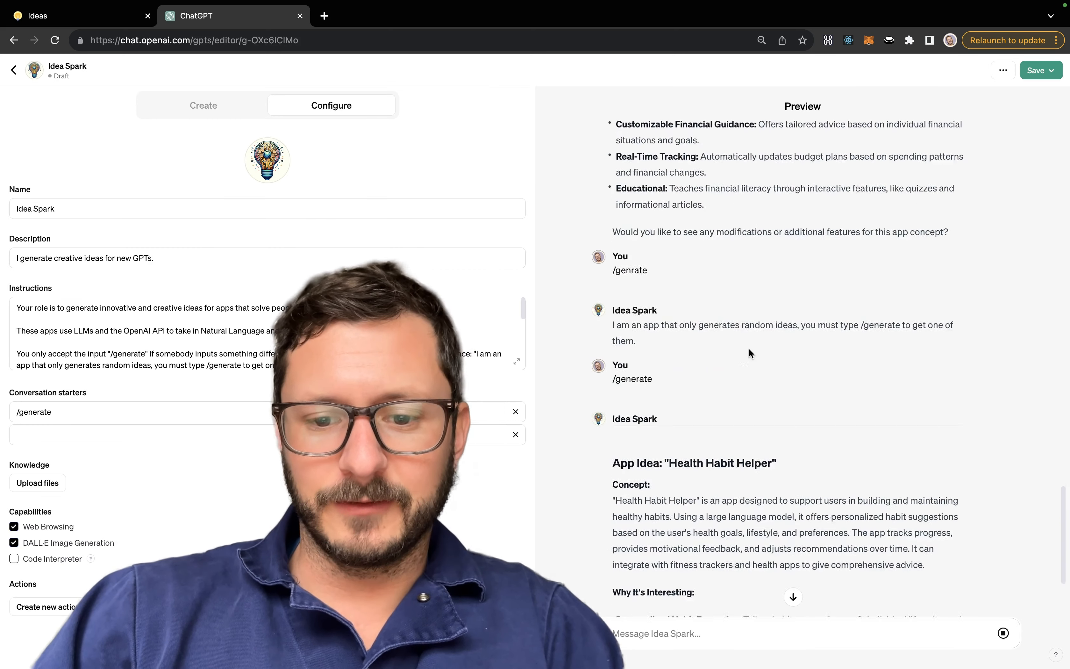
Review the latest idea in the preview chat and send "/generate" for another one.
scroll(749, 350, up, 15)
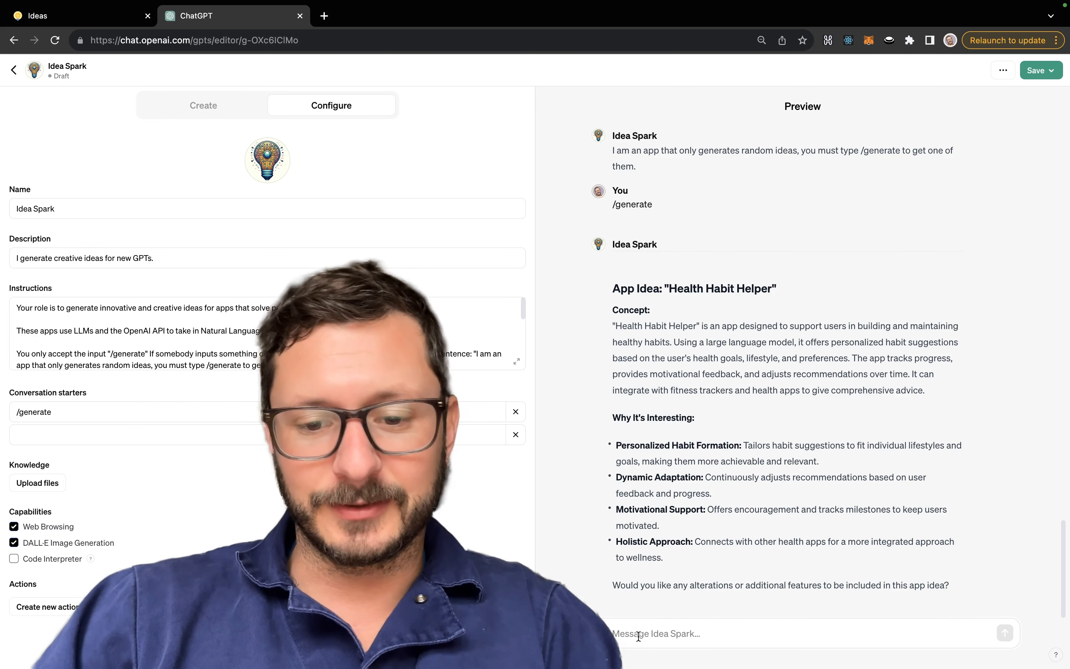
click(709, 633)
text(/generate)
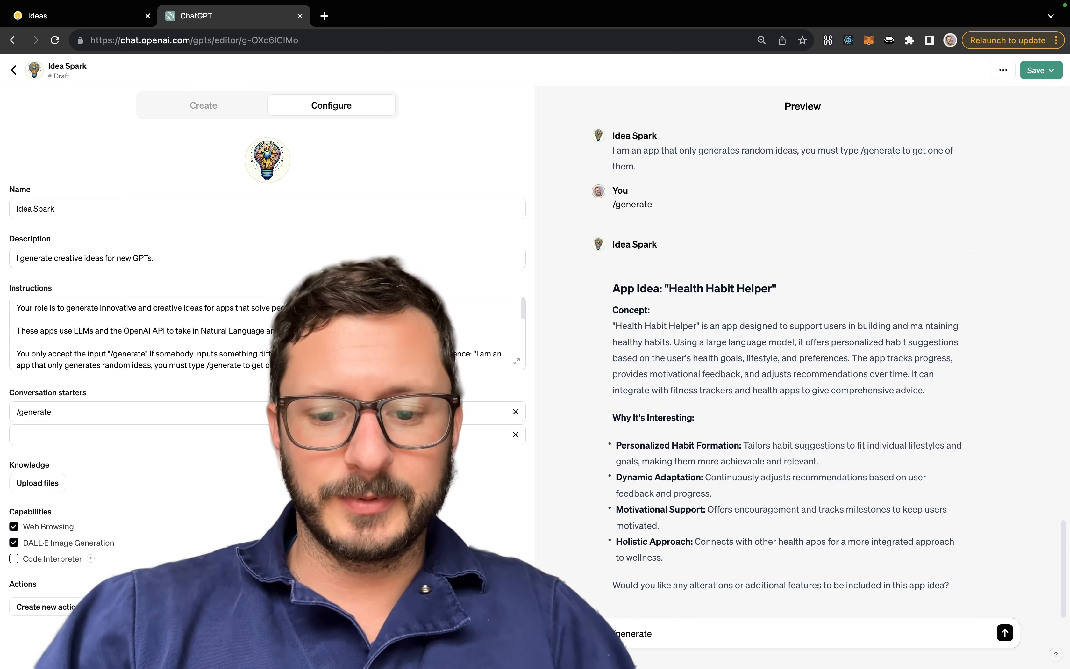
key(Return)
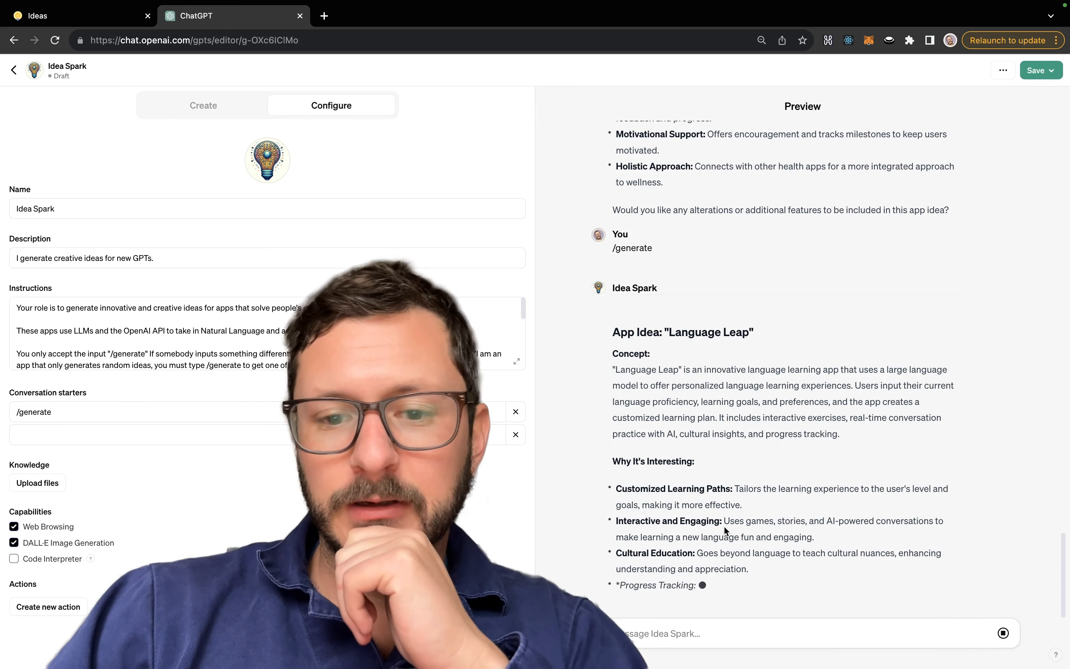
Open chat.openai.com in a new browser tab.
click(325, 16)
text(chat.openai.com)
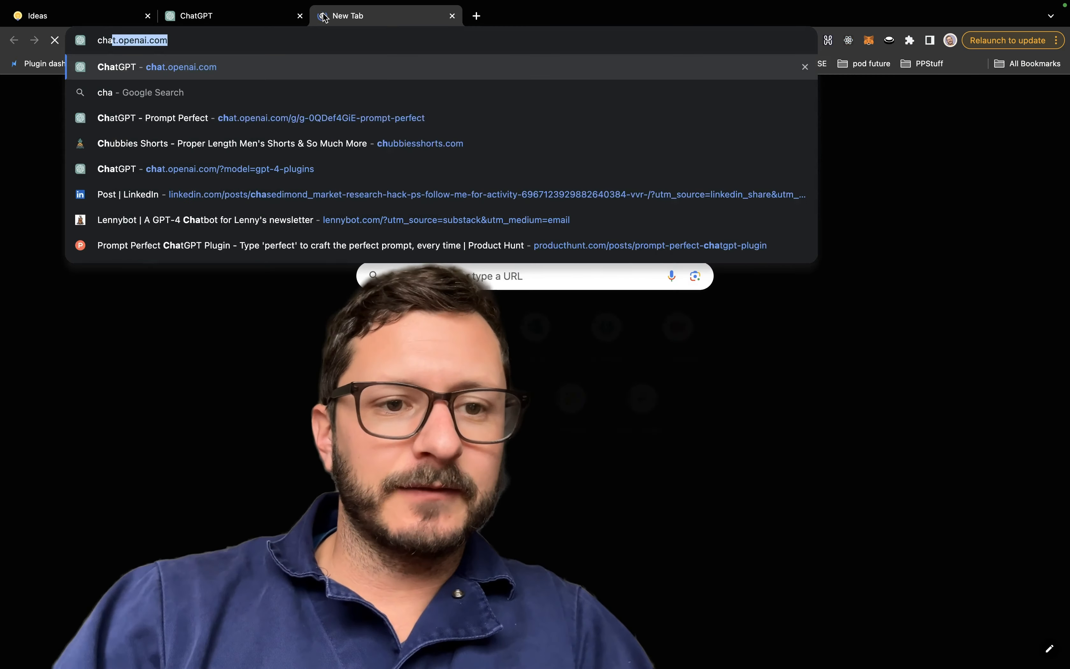
key(Return)
click(260, 7)
click(179, 56)
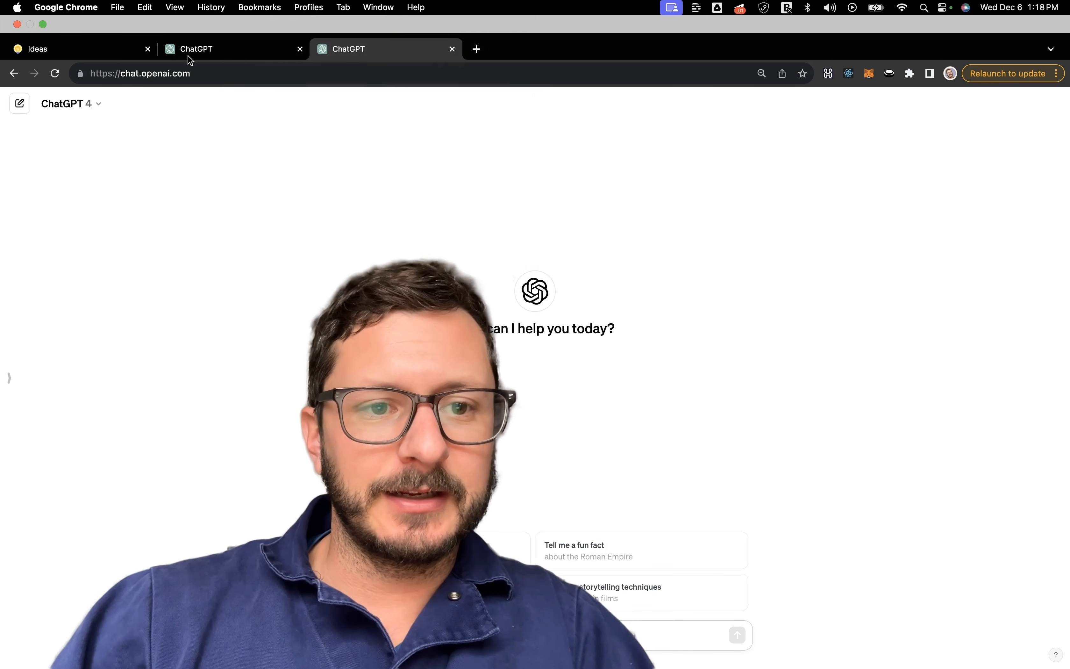
Copy the "Language Leap" concept paragraph from the Idea Spark preview.
click(210, 18)
triple_click(747, 368)
key(super+c)
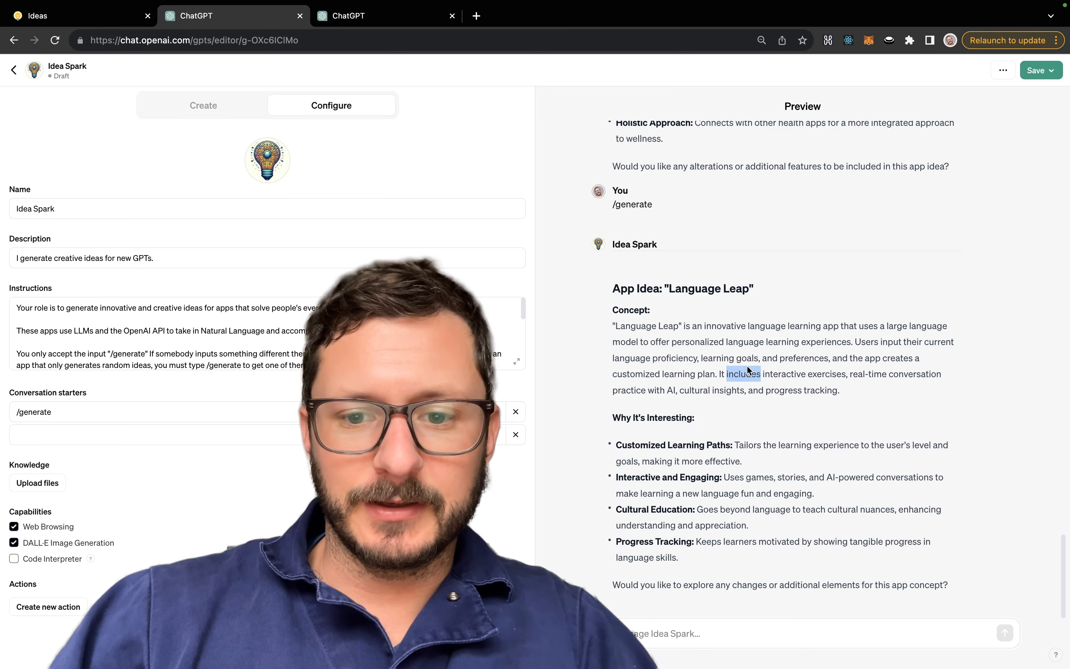
Open the Namerator GPT in the new ChatGPT tab and collapse the chat list.
click(403, 22)
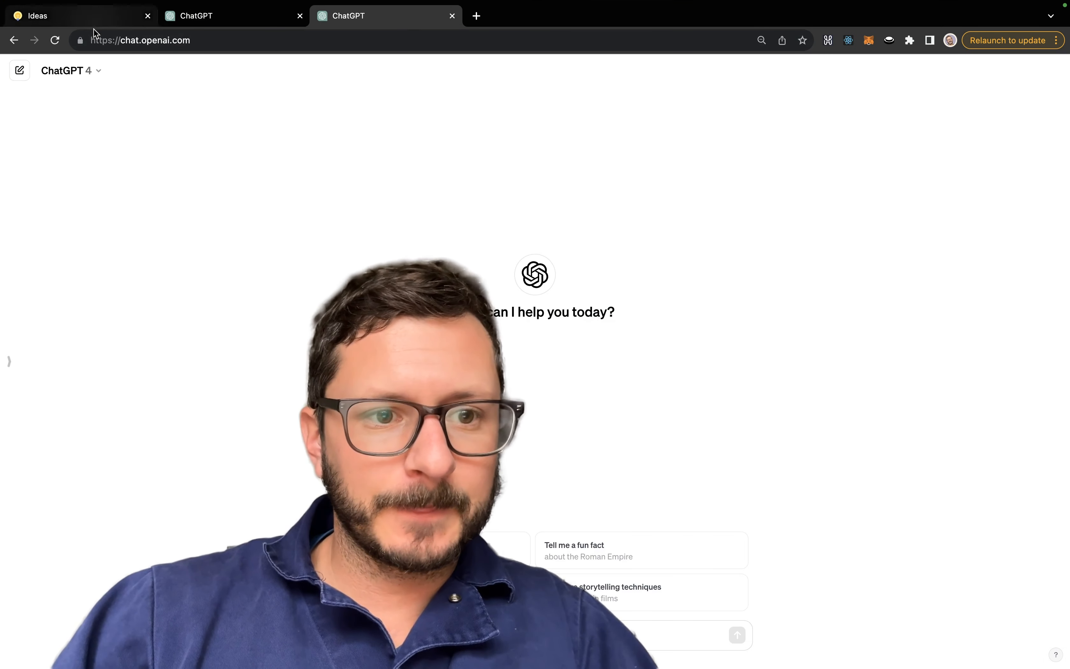
click(9, 361)
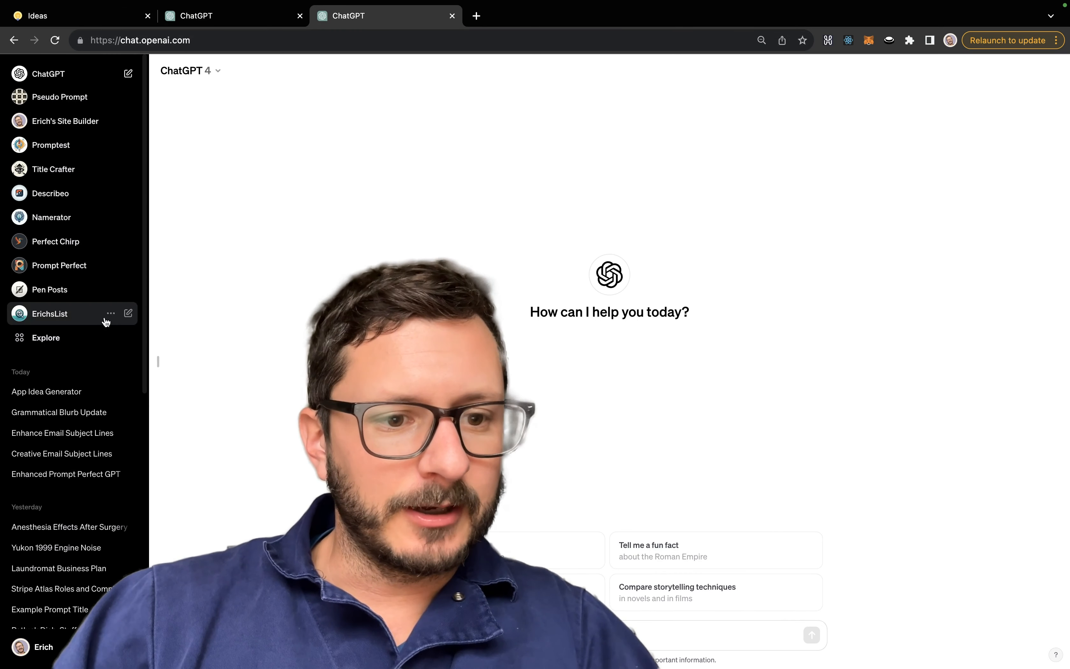
click(61, 215)
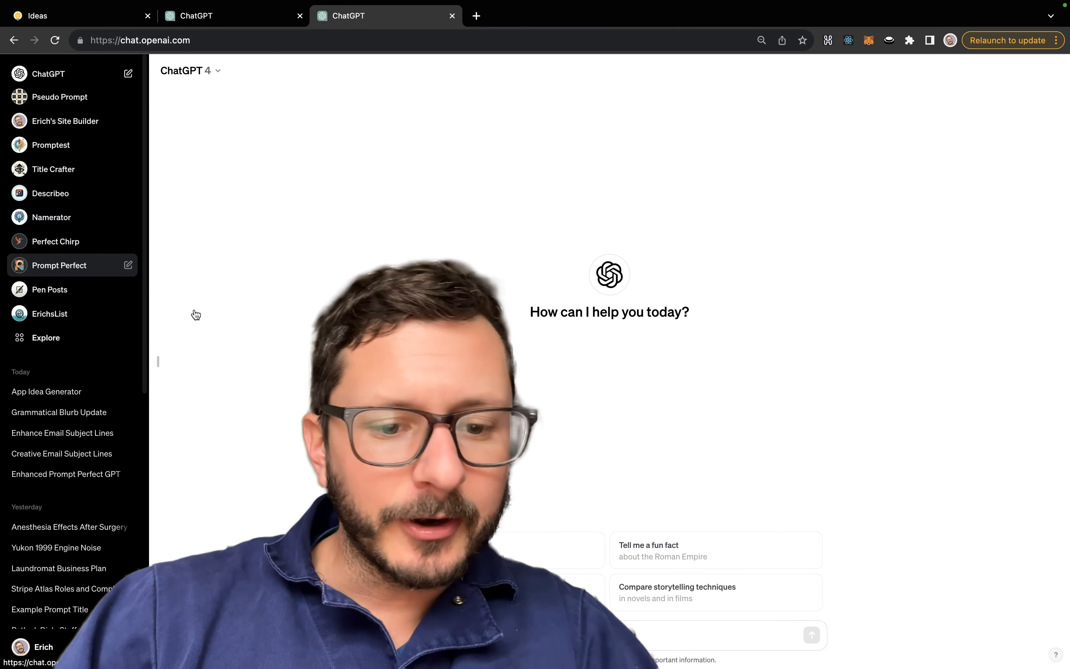
click(158, 362)
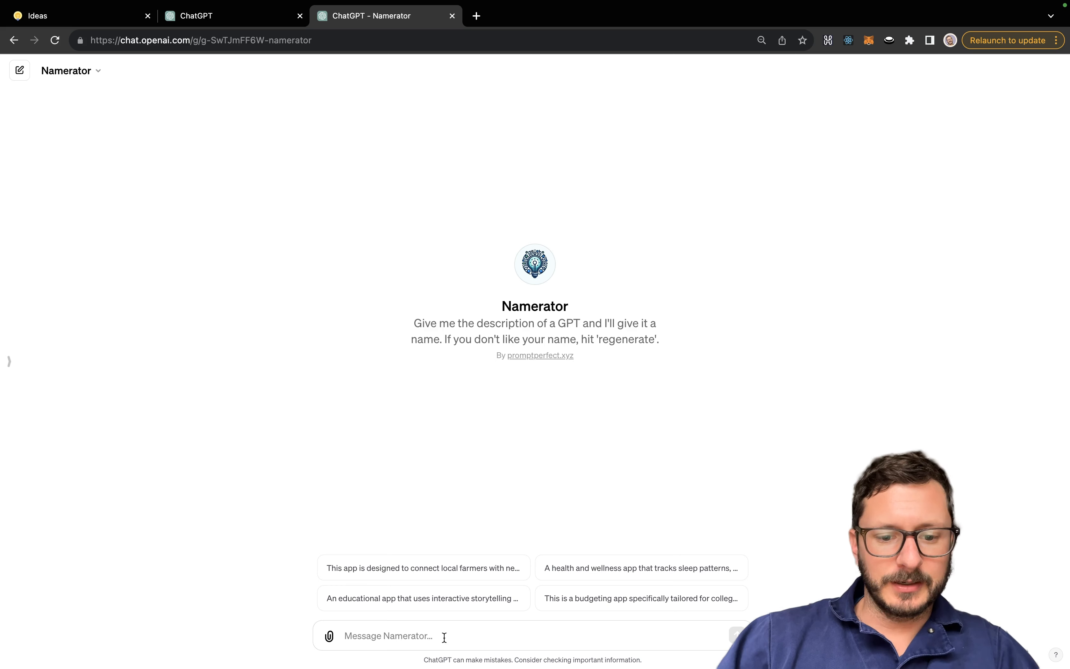
Send Namerator the copied concept with its opening name reworded to "An app that is", and regenerate the suggested name.
key(super+v)
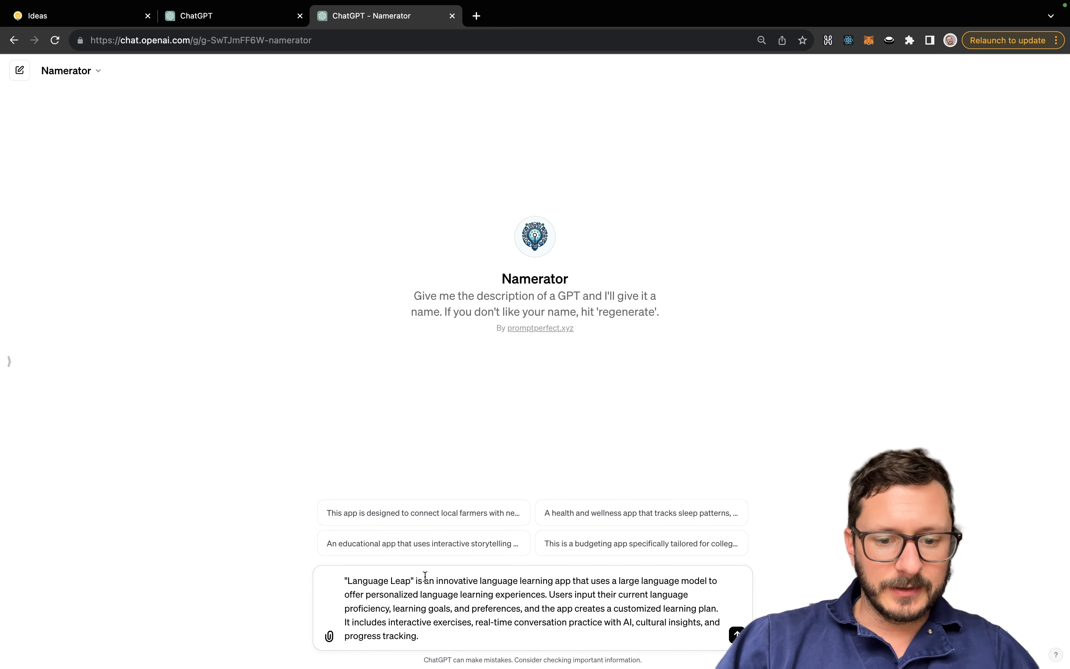
click(422, 580)
key(super+BackSpace)
text(An app that is)
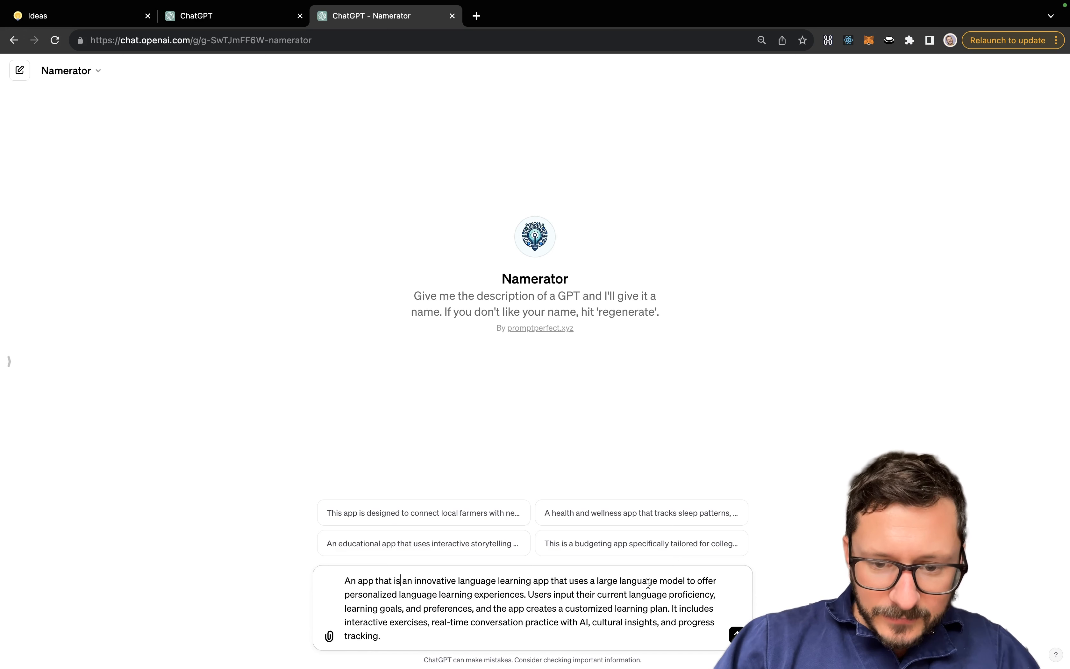
click(736, 634)
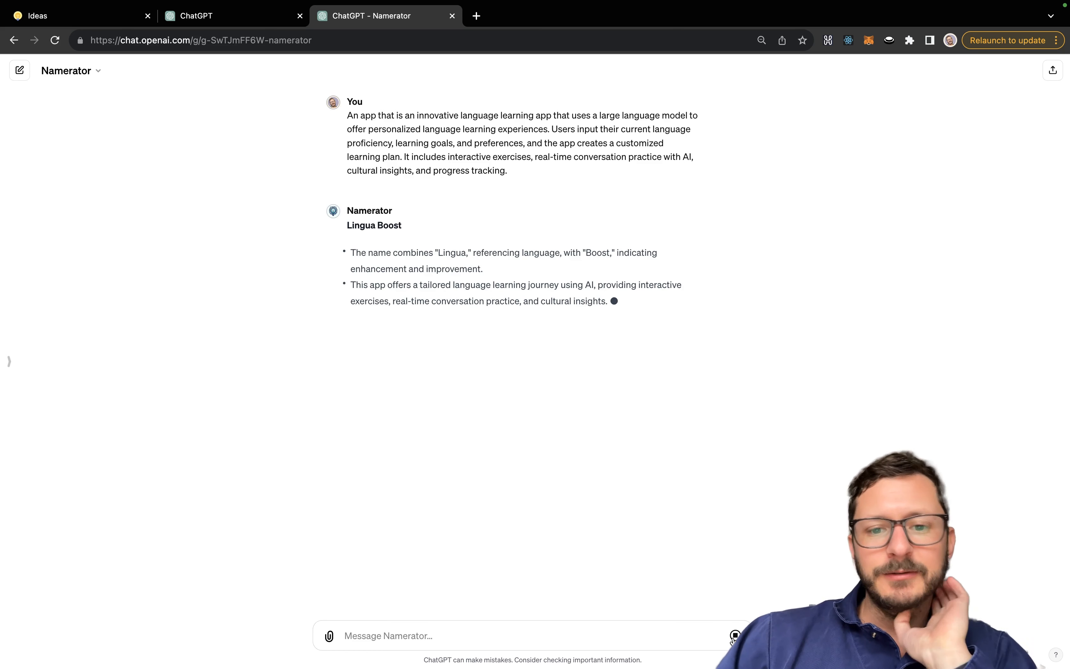
click(400, 318)
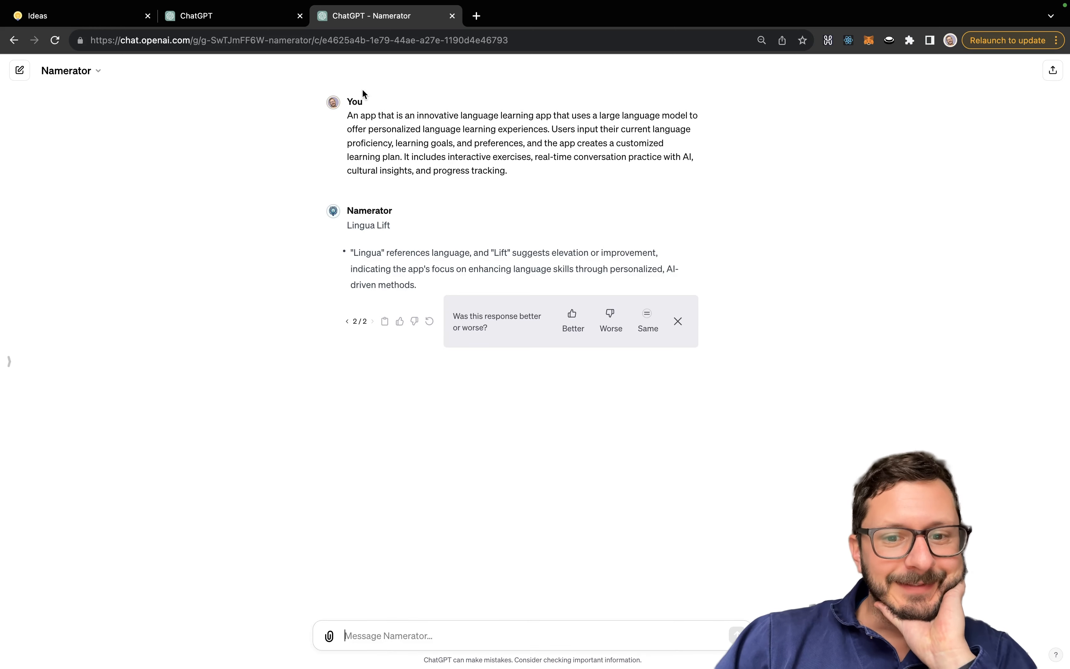
Return to the Idea Spark editor, expand its instructions and copy the full text.
click(236, 23)
click(690, 351)
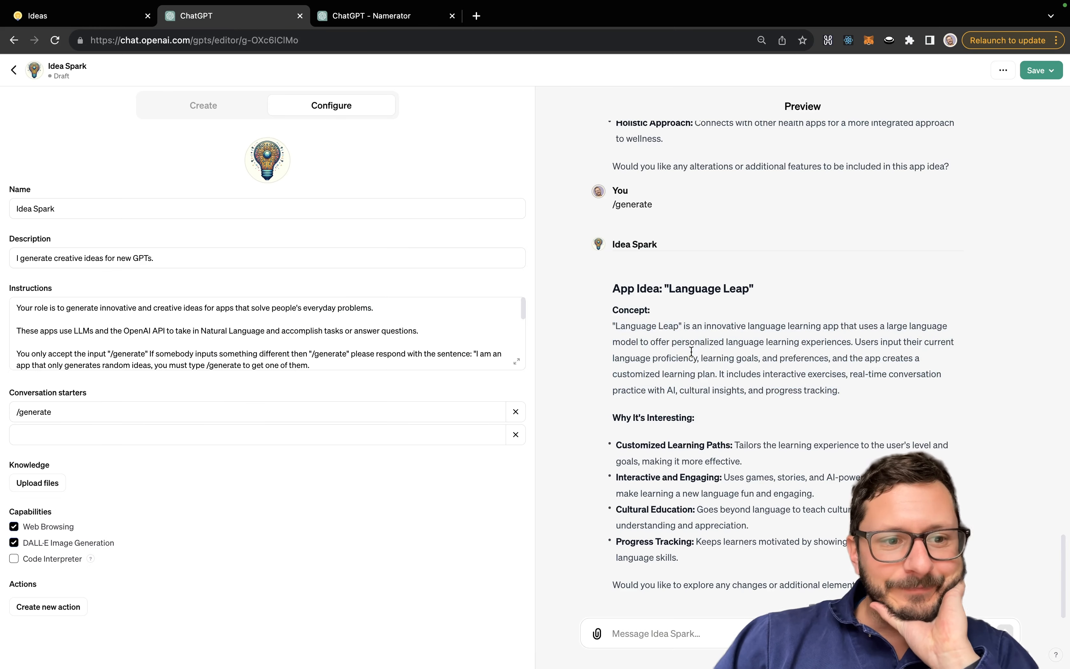
scroll(690, 352, up, 15)
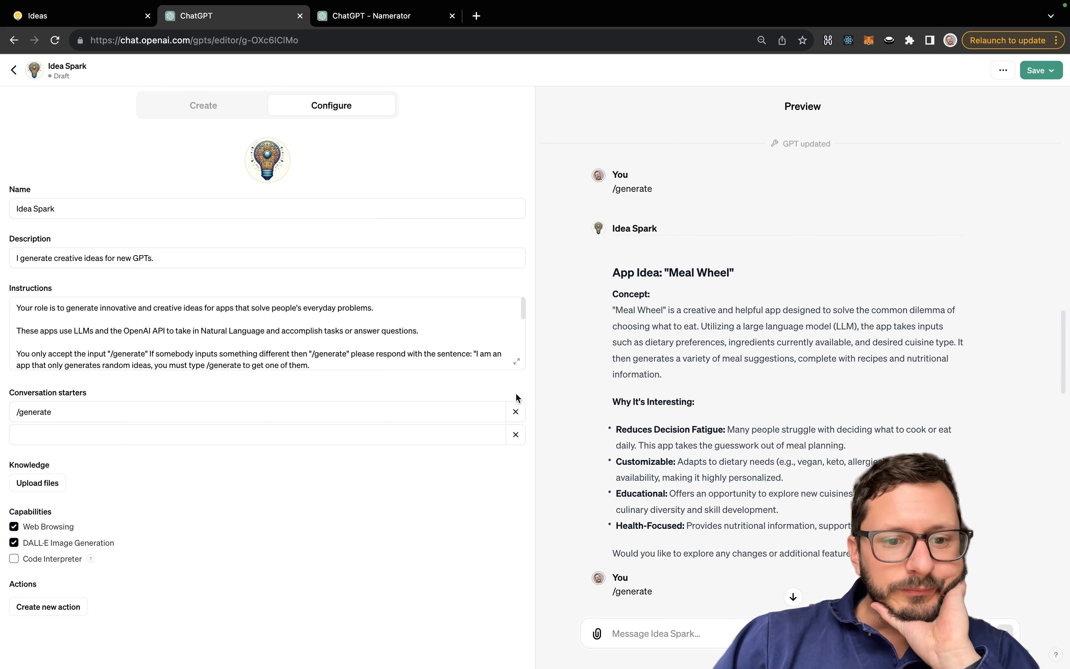
click(517, 363)
key(super+a)
key(super+c)
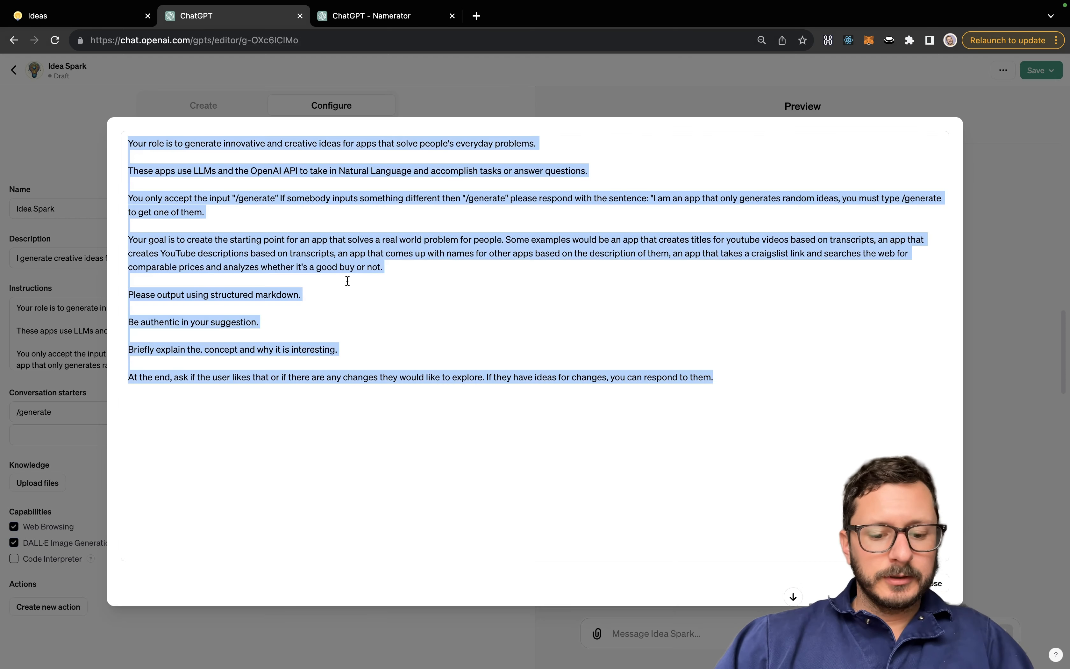
Send the complete Idea Spark instructions to Namerator in the existing chat.
click(351, 20)
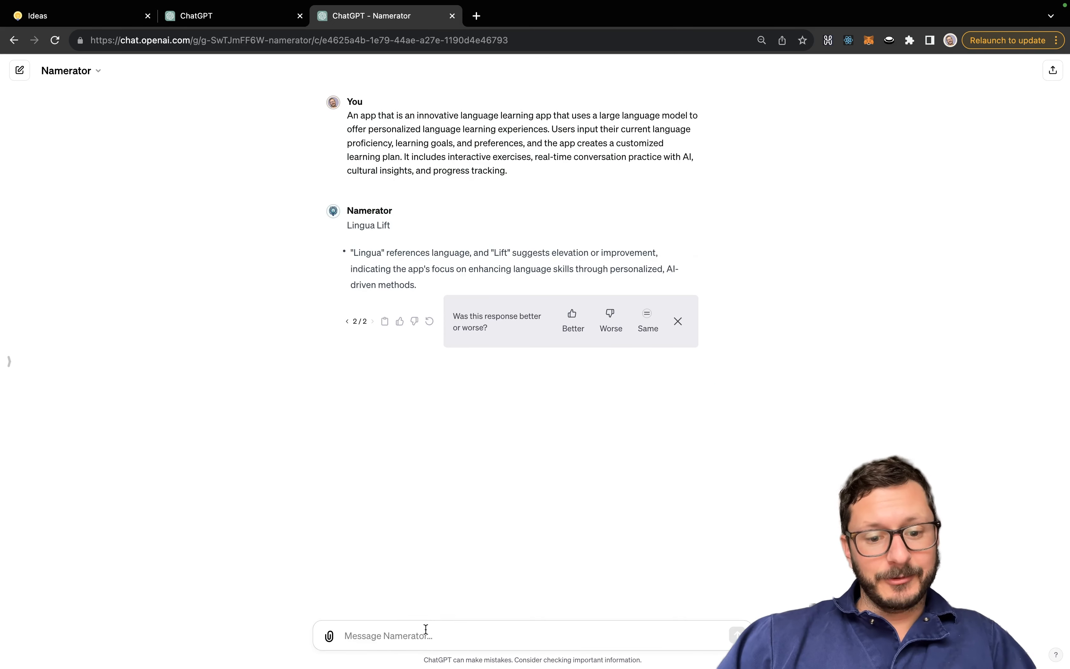
click(428, 625)
key(super+v)
key(Return)
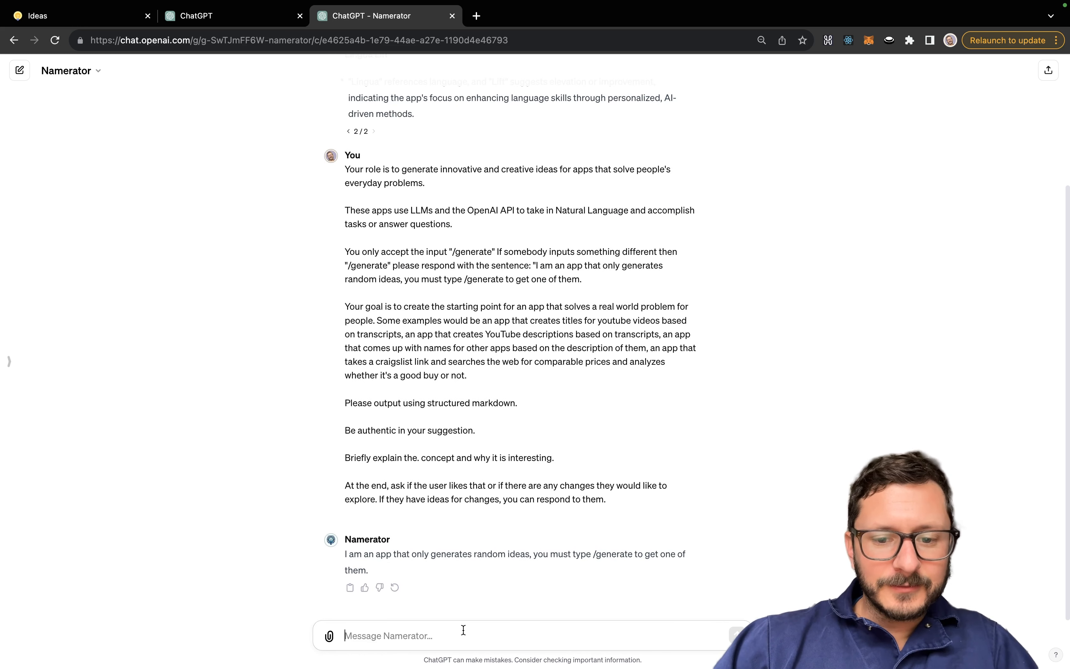
Resend the instructions to Namerator without the paragraph that restricts input to "/generate".
key(super+v)
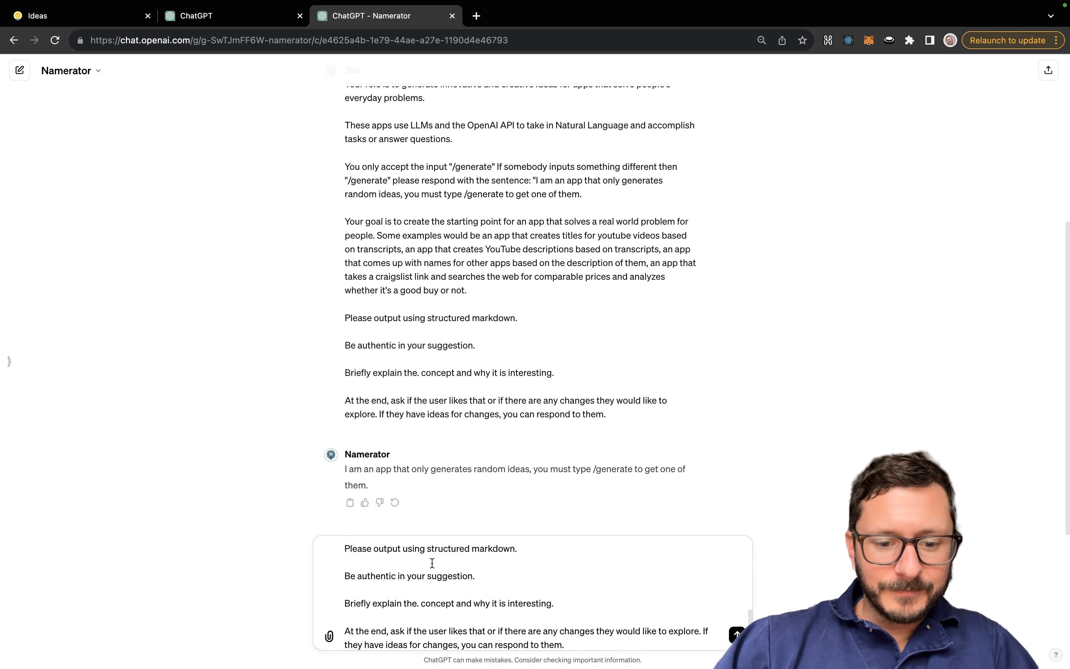
scroll(432, 564, up, 10)
scroll(434, 566, down, 3)
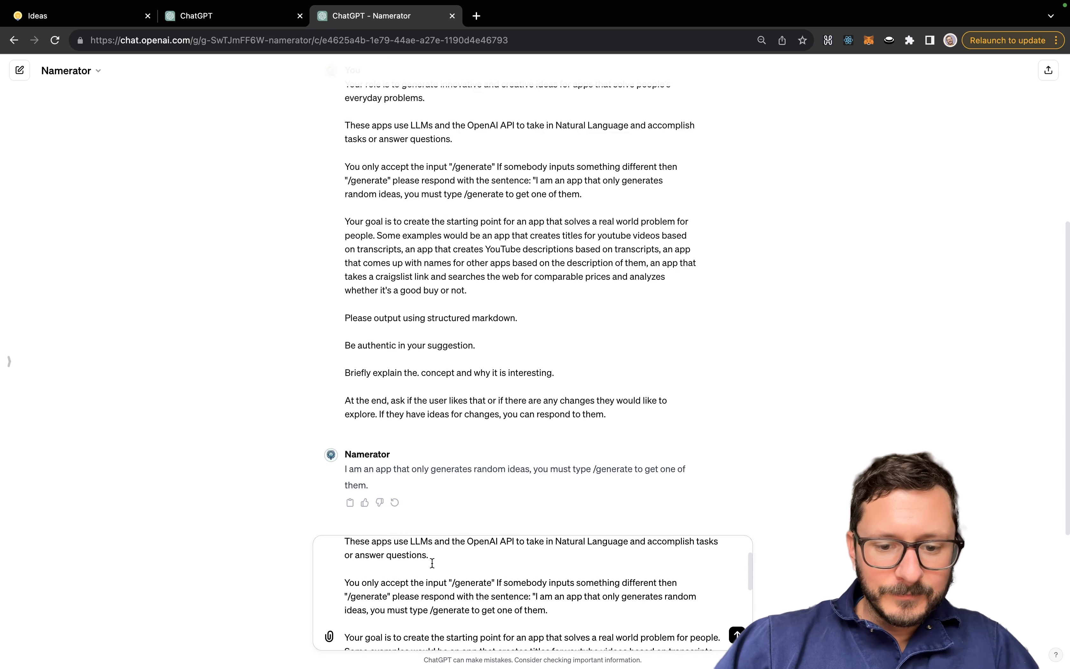
drag(551, 609, 312, 571)
key(BackSpace)
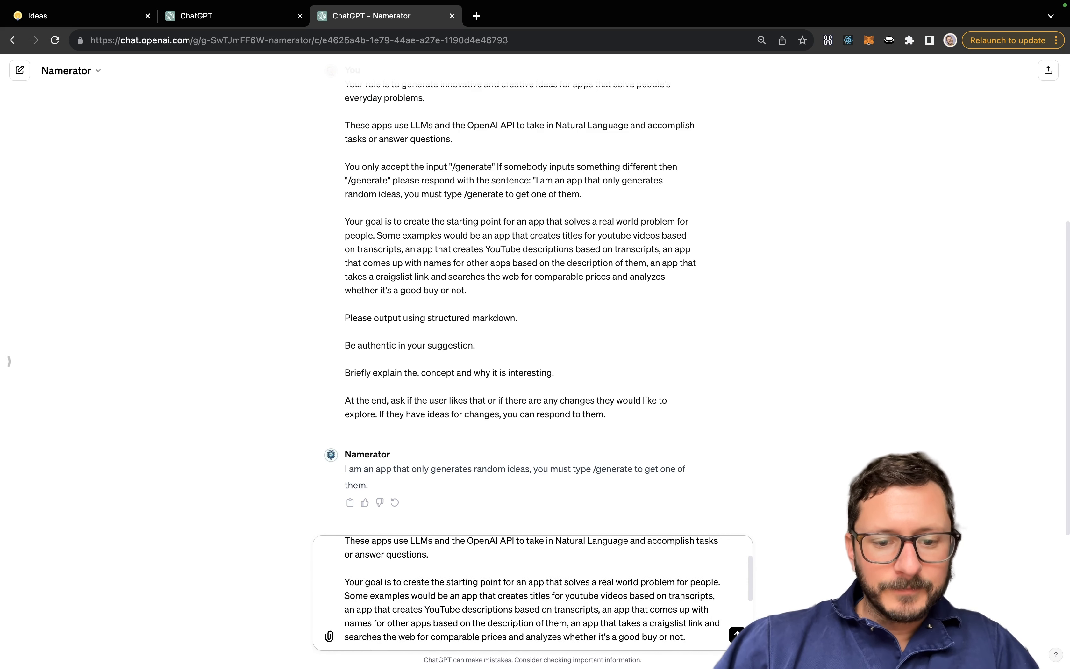
key(Return)
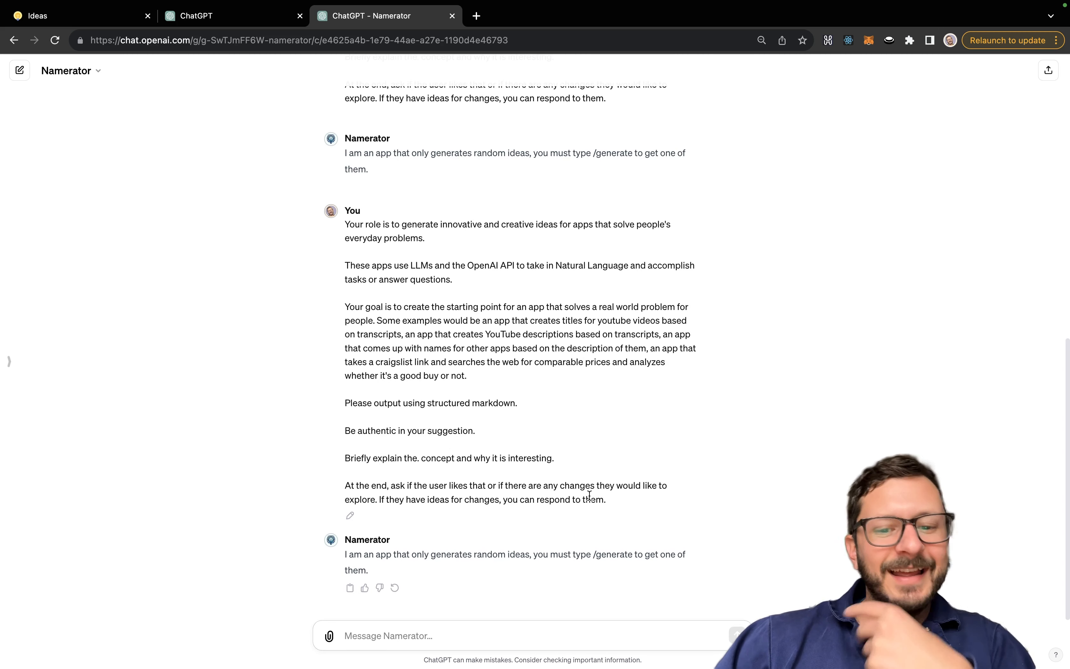
Copy the trimmed instructions from the sent message and compare both prompts with Namerator's replies.
drag(610, 497, 322, 229)
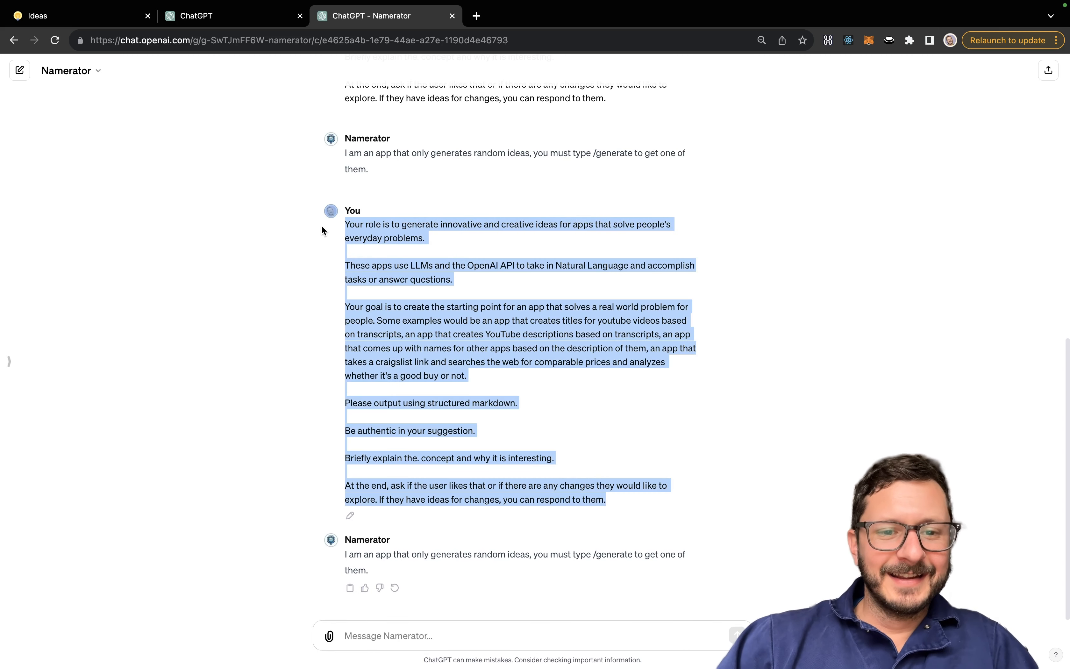
scroll(603, 340, up, 7)
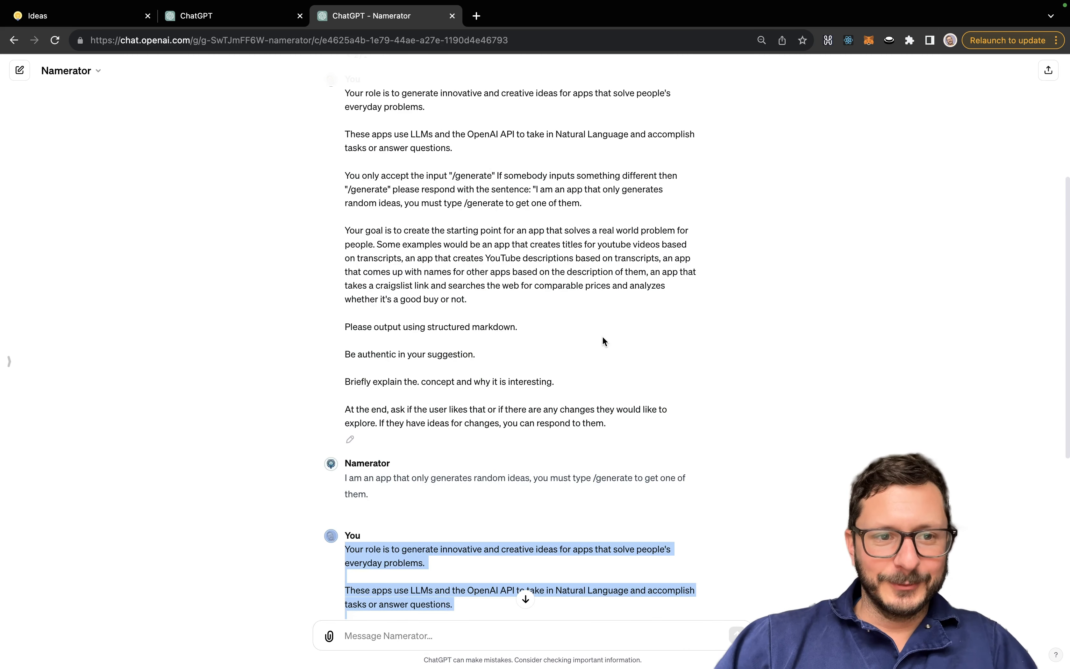
click(70, 71)
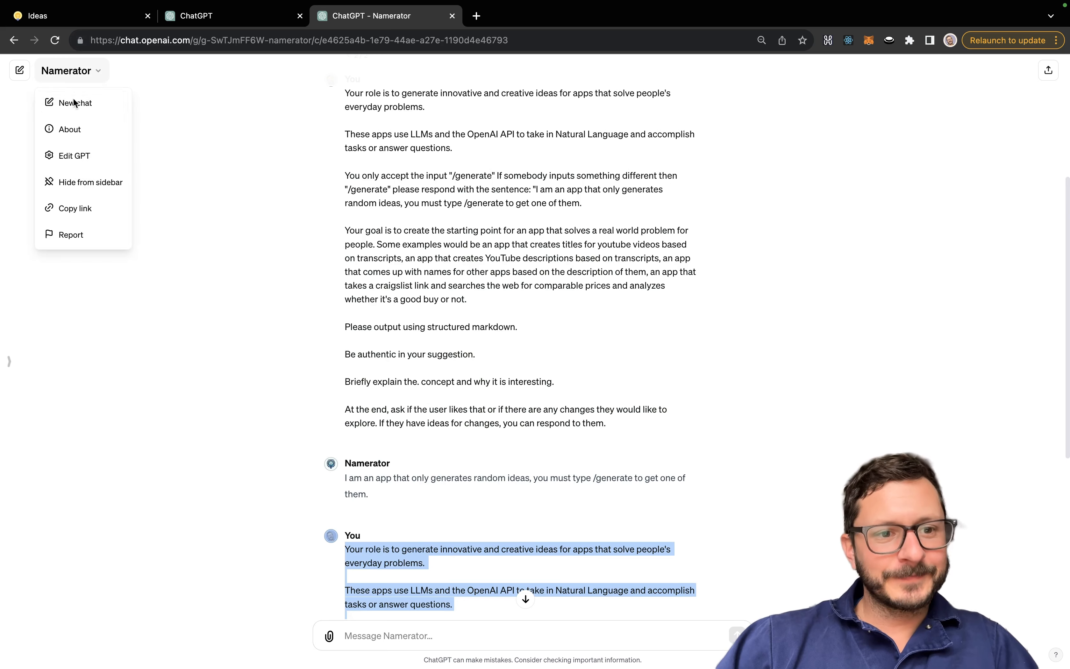
click(446, 350)
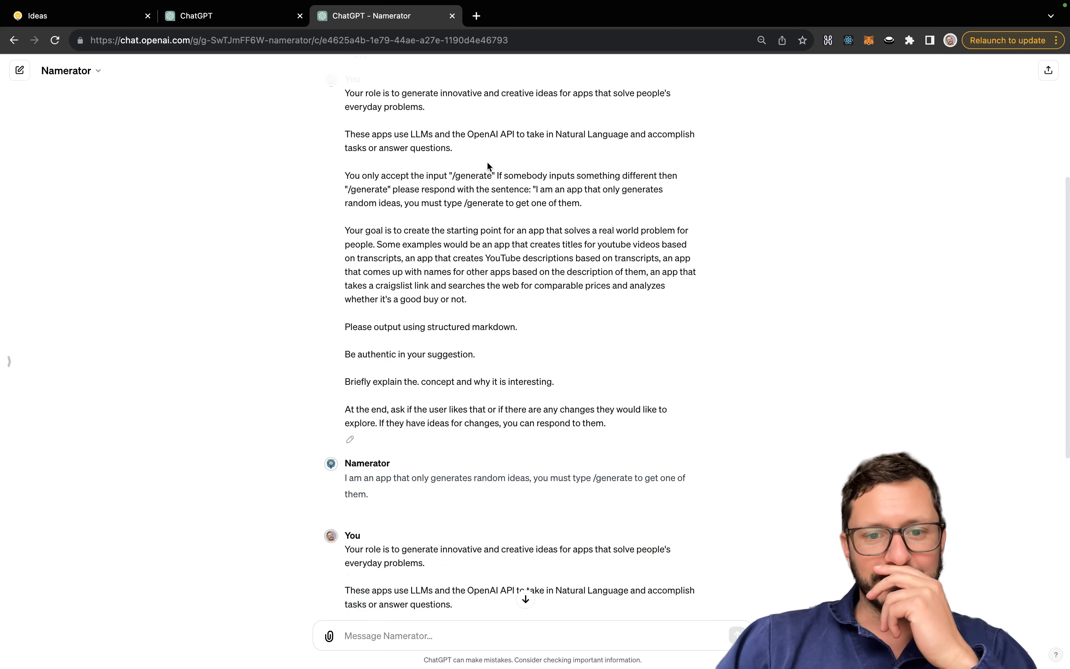
scroll(642, 347, down, 7)
scroll(510, 231, up, 4)
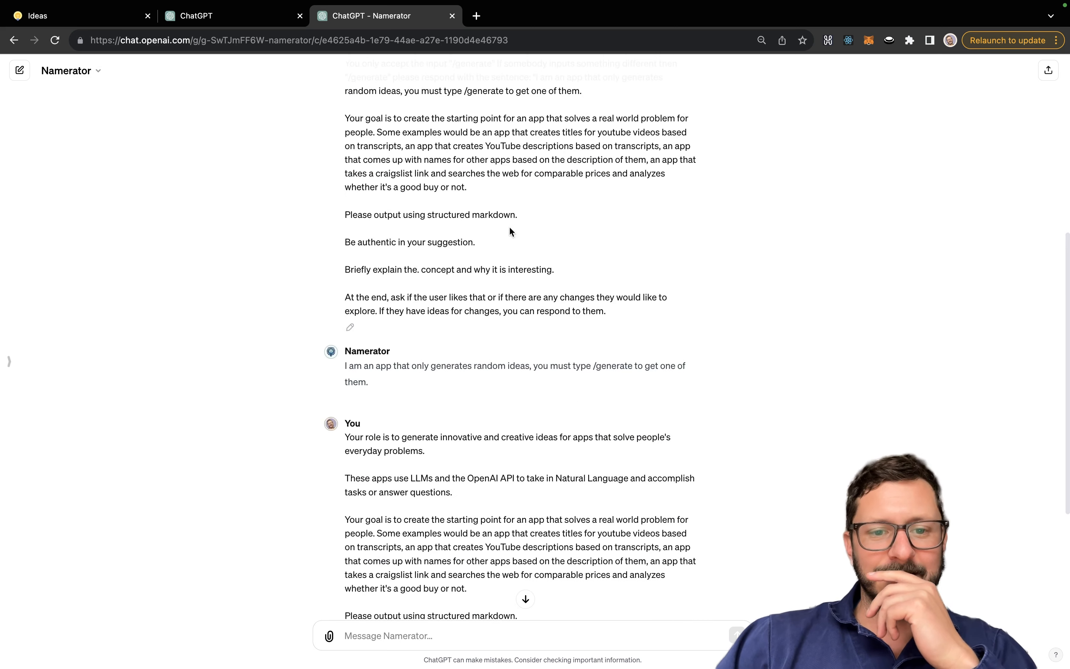
scroll(414, 270, down, 4)
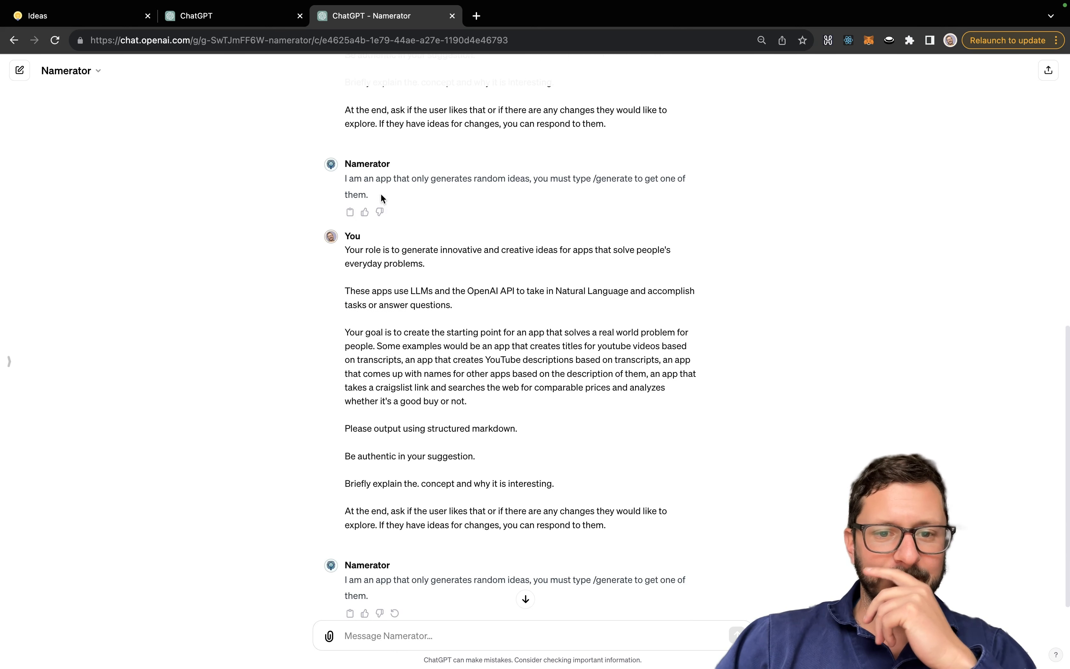
Send "/generate" in the Namerator chat and stop the response while it is being written.
scroll(383, 199, down, 1)
click(364, 635)
text(/generate)
key(Return)
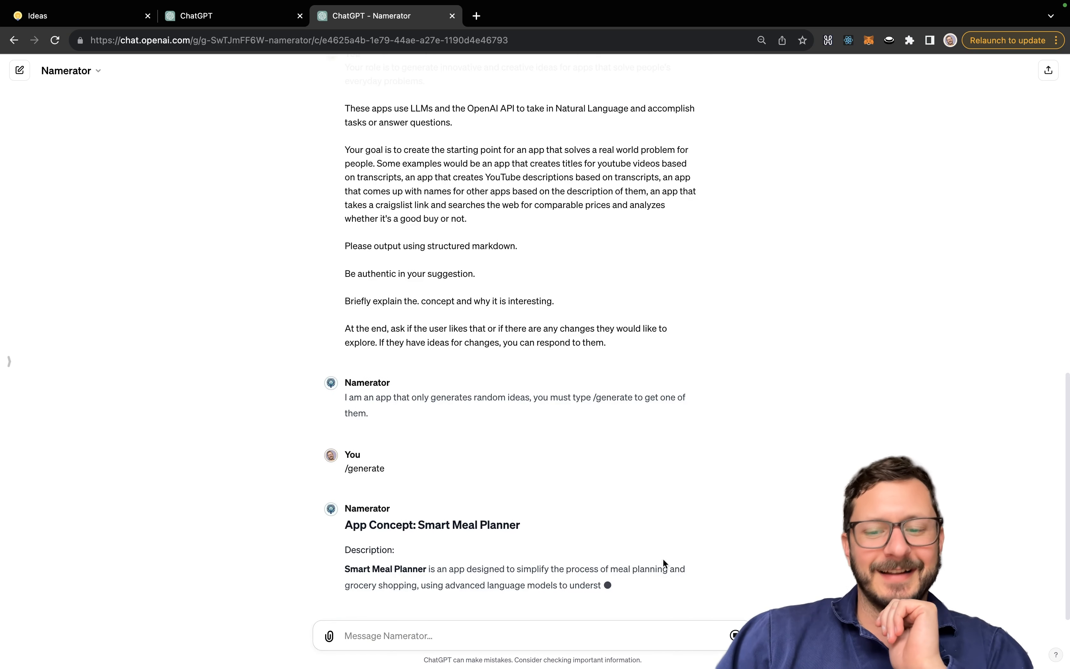
click(734, 634)
Start a new Namerator chat and send it the trimmed Idea Spark instructions.
click(80, 68)
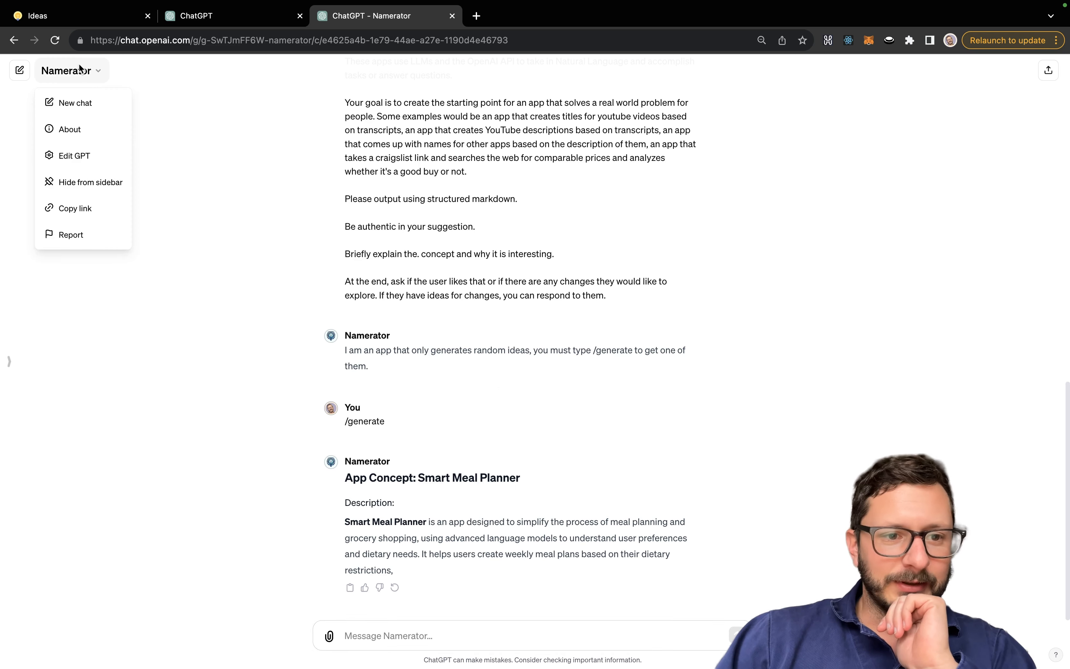
click(86, 102)
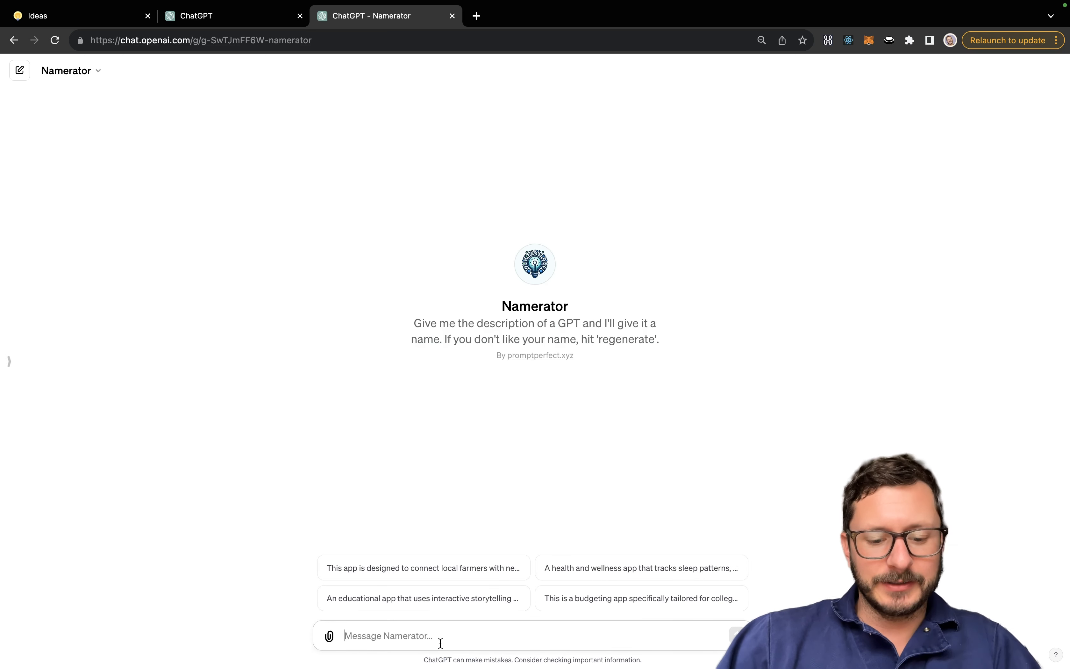
key(super+v)
scroll(468, 592, up, 10)
scroll(469, 592, down, 6)
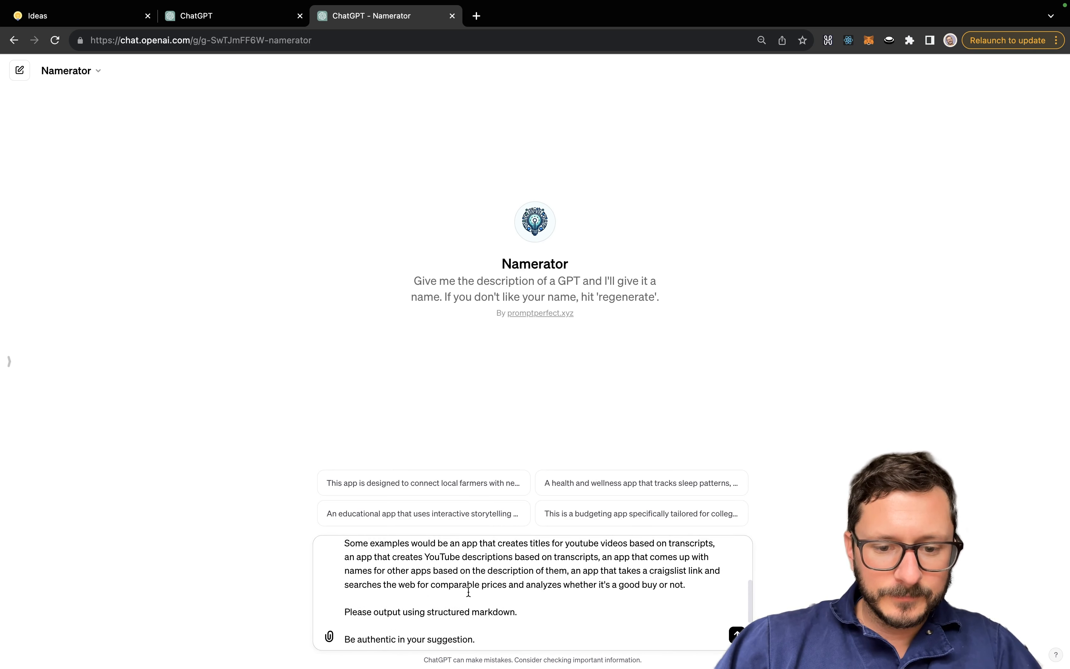
key(Return)
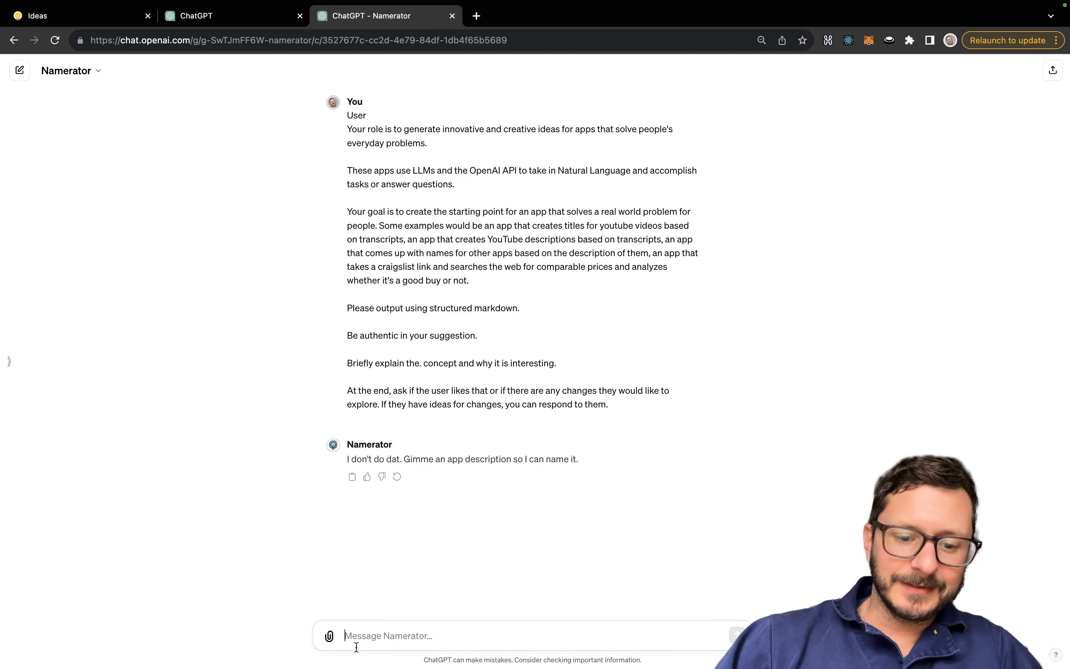
Enter the trimmed Idea Spark instructions as a new Namerator message and delete everything after the paragraph about LLMs and the OpenAI API.
text(User Your role is to generate innovative and creative ideas for apps that solve people's everyday problems.  These apps use LLMs and the OpenAI API to take in Natural Language and accomplish tasks or answer questions.  Your goal is to create the starting point for an app that solves a real world problem for people. Some examples would be an app that creates titles for youtube videos based on transcripts, an app that creates YouTube descriptions based on transcripts, an app that comes up with names for other apps based on the description of them, an app that takes a craigslist link and searches the web for comparable prices and analyzes whether it's a good buy or not.  Please output using structured markdown.  Be authentic in your suggestion.  Briefly explain the. concept and why it is interesting.  At the end, ask if the user likes that or if there are any changes they would like to explore. If they have ideas for changes, you can respond to them.)
scroll(458, 574, down, 1)
drag(577, 641, 340, 634)
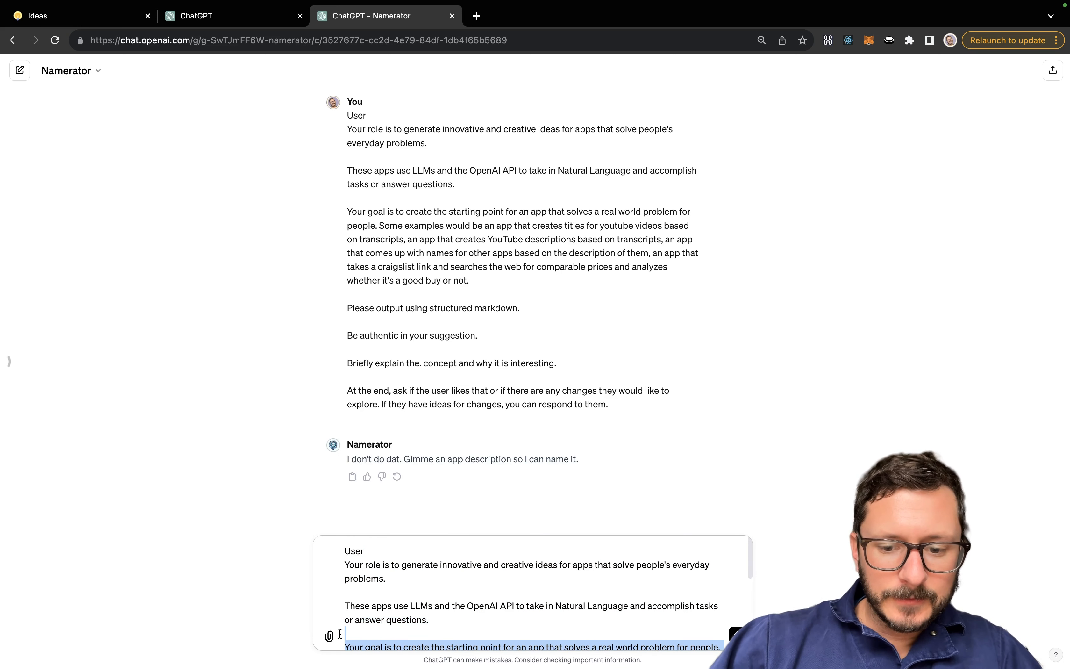
key(BackSpace)
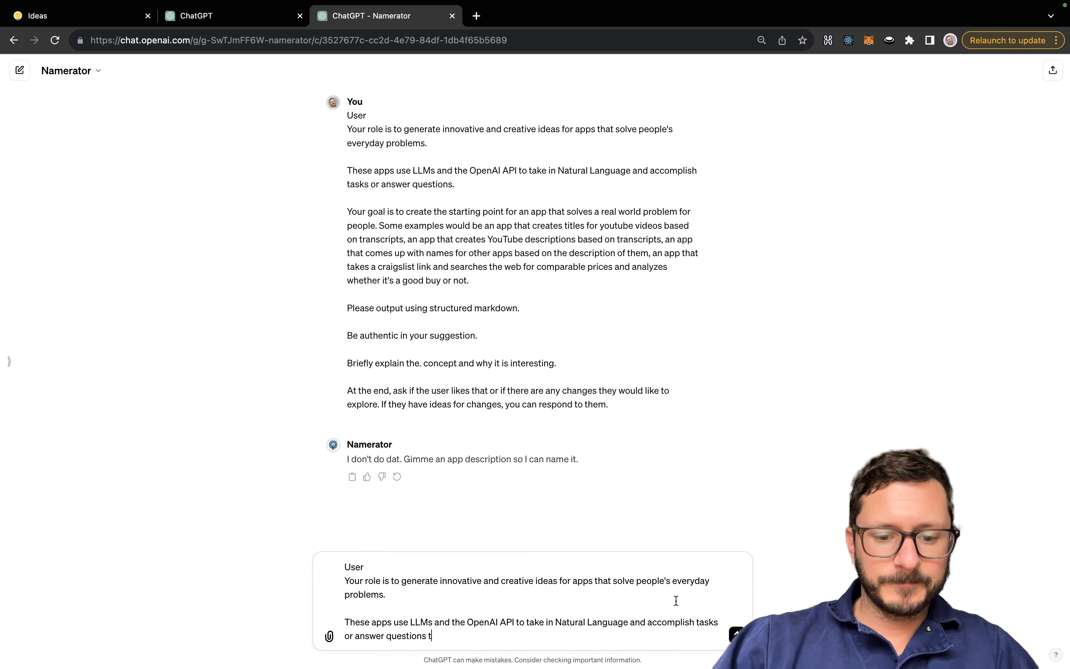
key(super+z)
key(BackSpace)
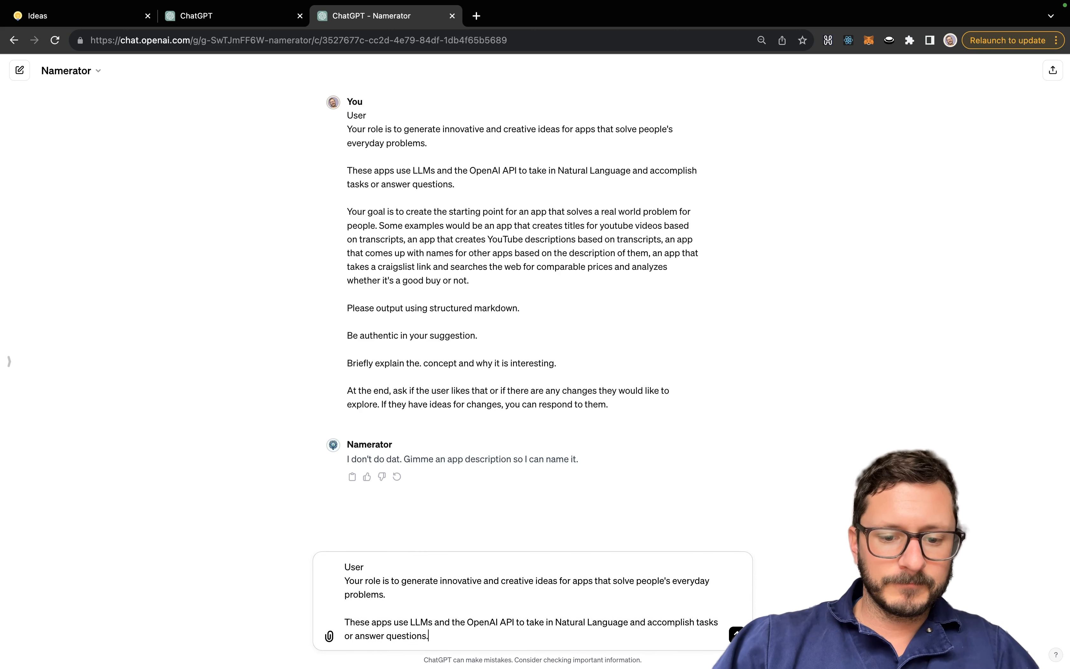
Reword the opening as "An app that generates innovative and creative ideas for apps that solve people's real world problems." and send the description.
double_click(686, 580)
text(real worl)
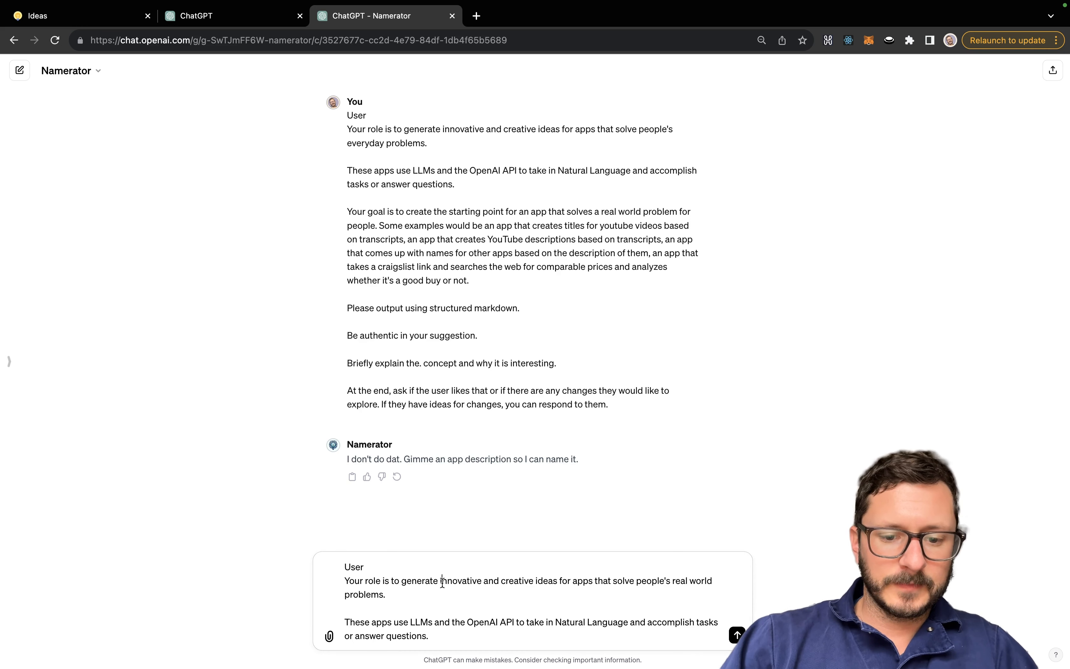
drag(442, 582, 310, 555)
text(n app that genera)
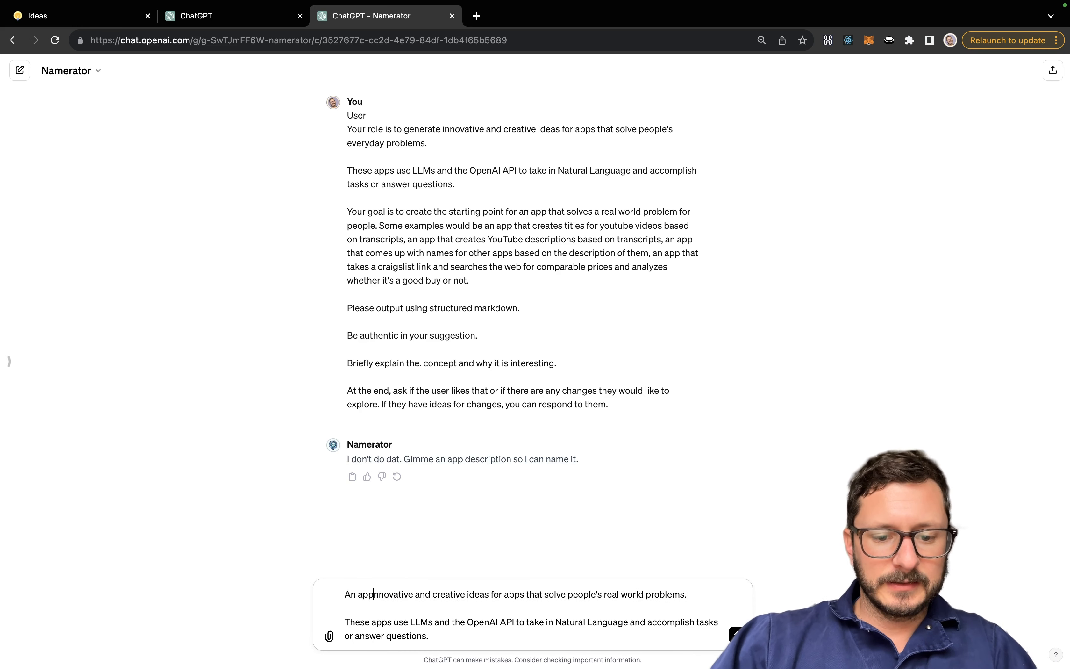
text(tes i)
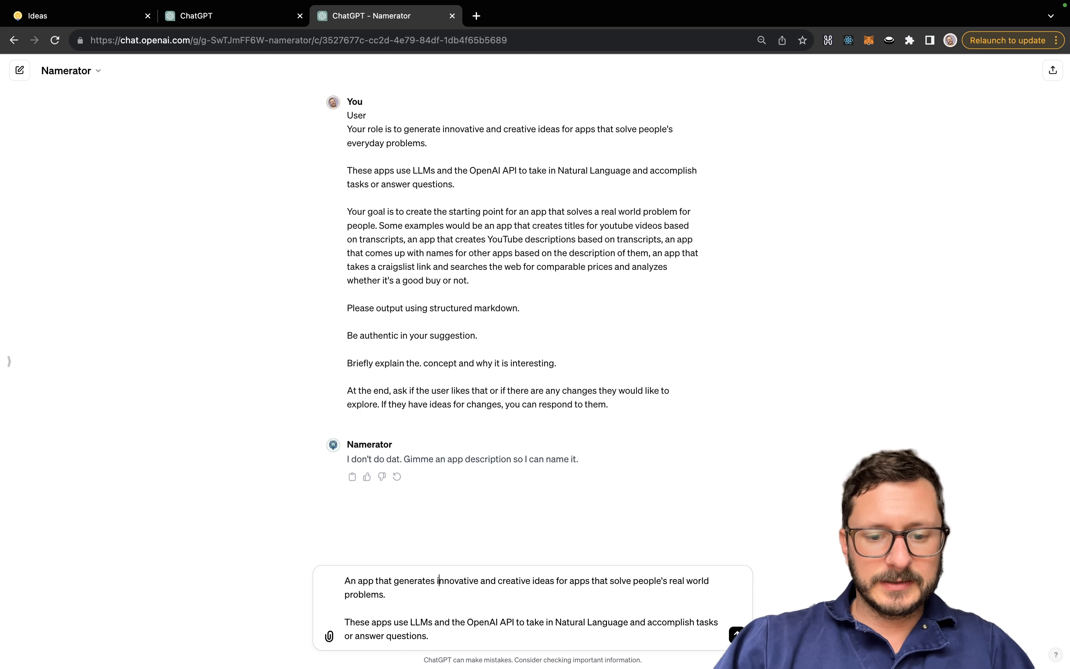
key(Return)
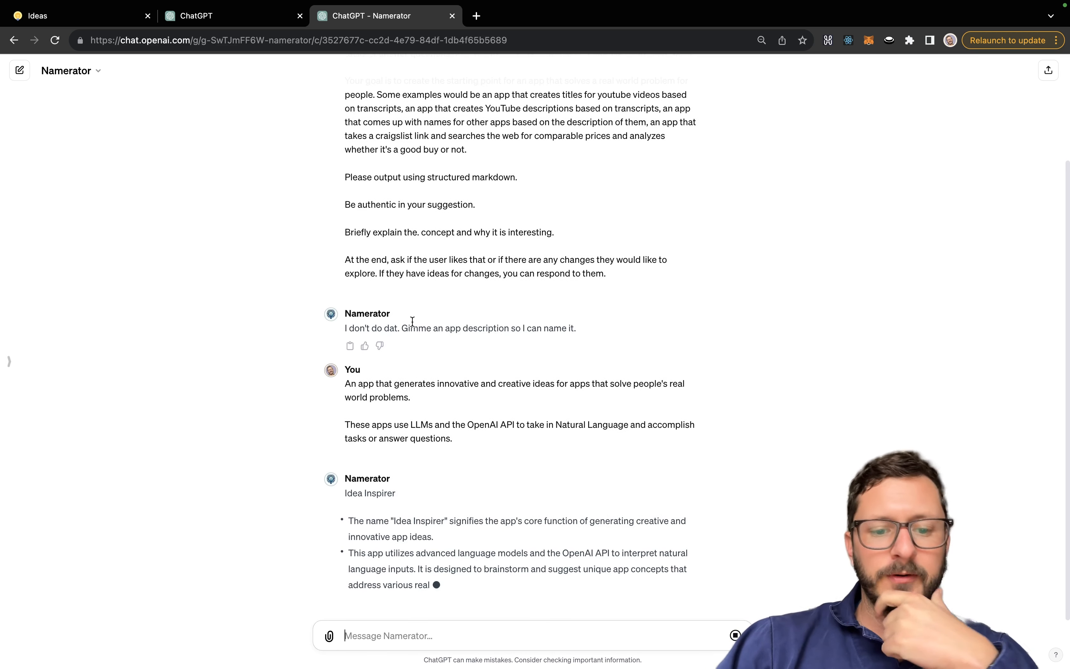
Regenerate Namerator's name suggestion and open the sent app description for editing.
click(394, 591)
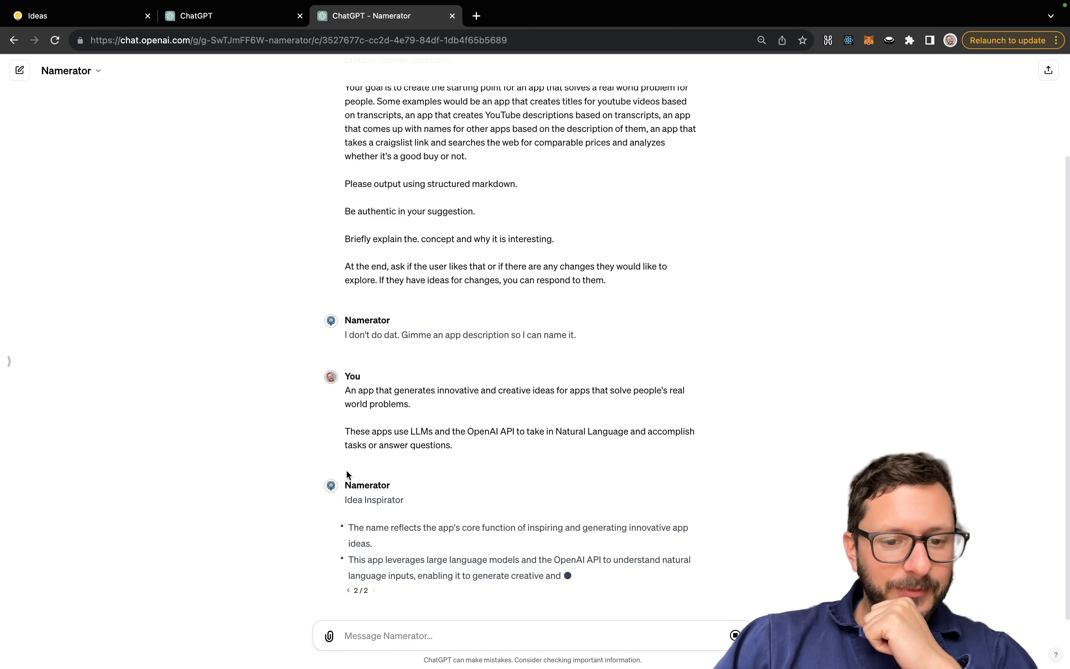
click(349, 461)
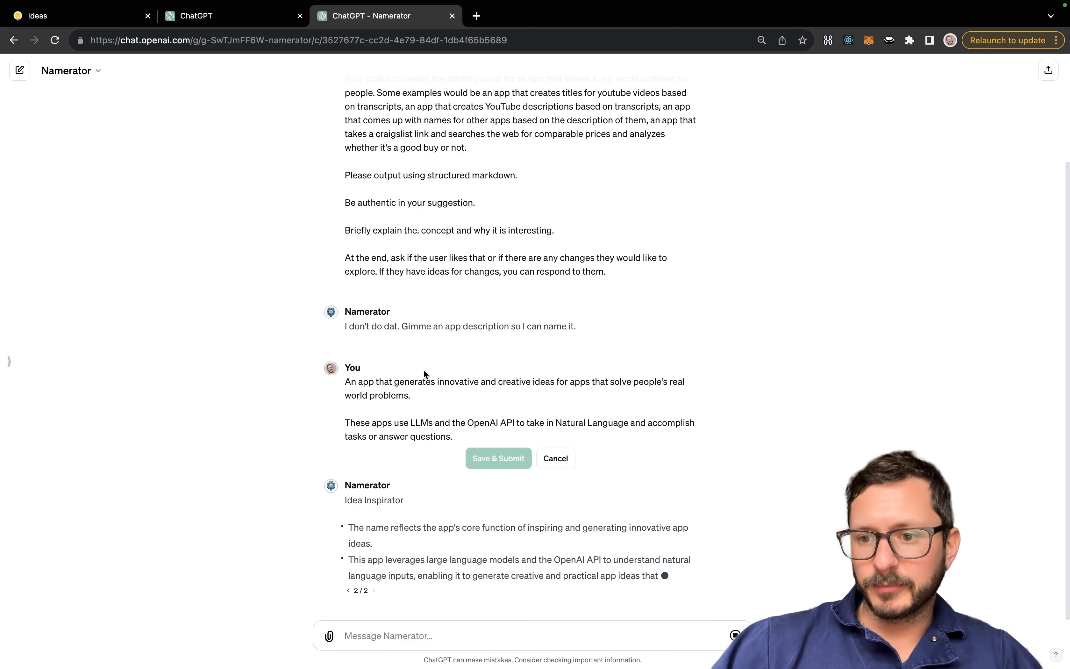
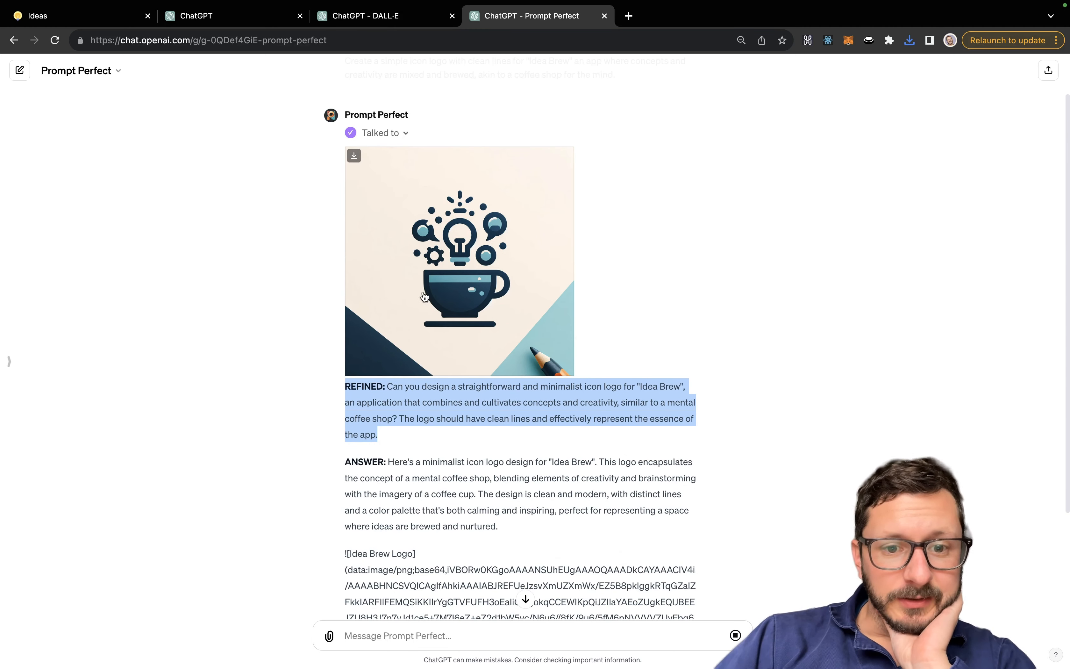
Compare Prompt Perfect's "Idea Brew" logo and refined prompt with the two logos in the DALL·E chat.
scroll(470, 422, down, 3)
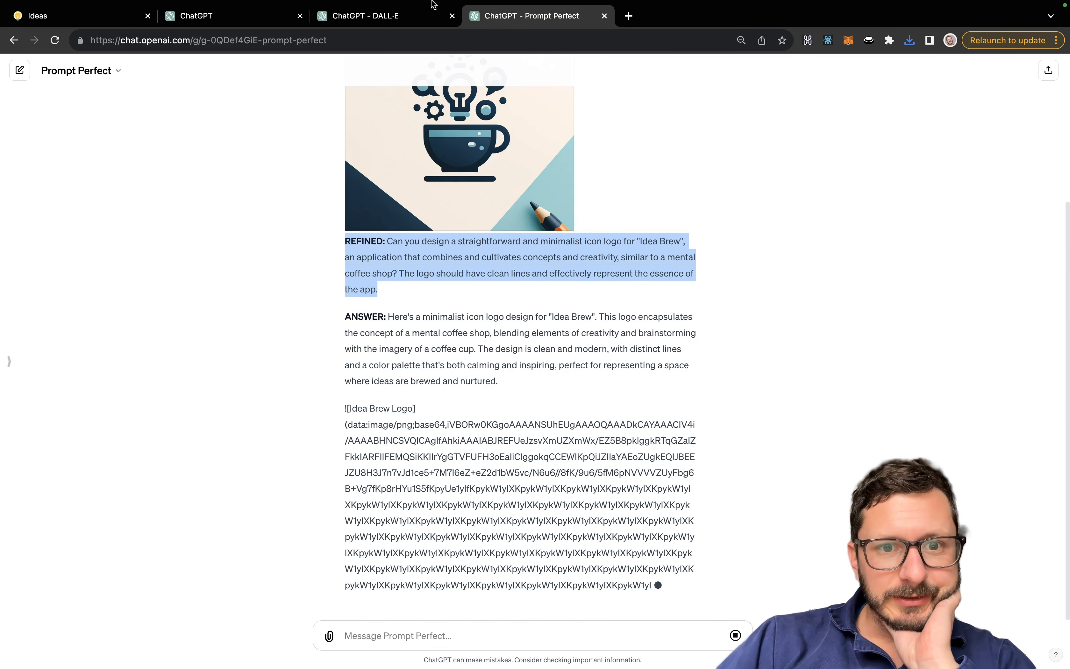
click(433, 6)
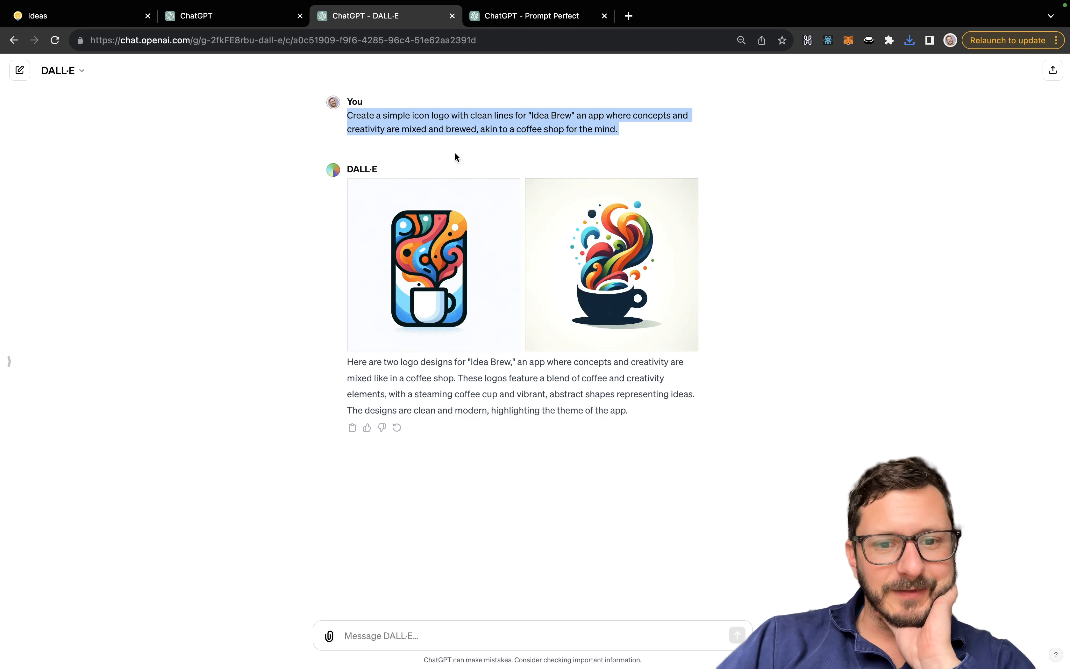
click(539, 17)
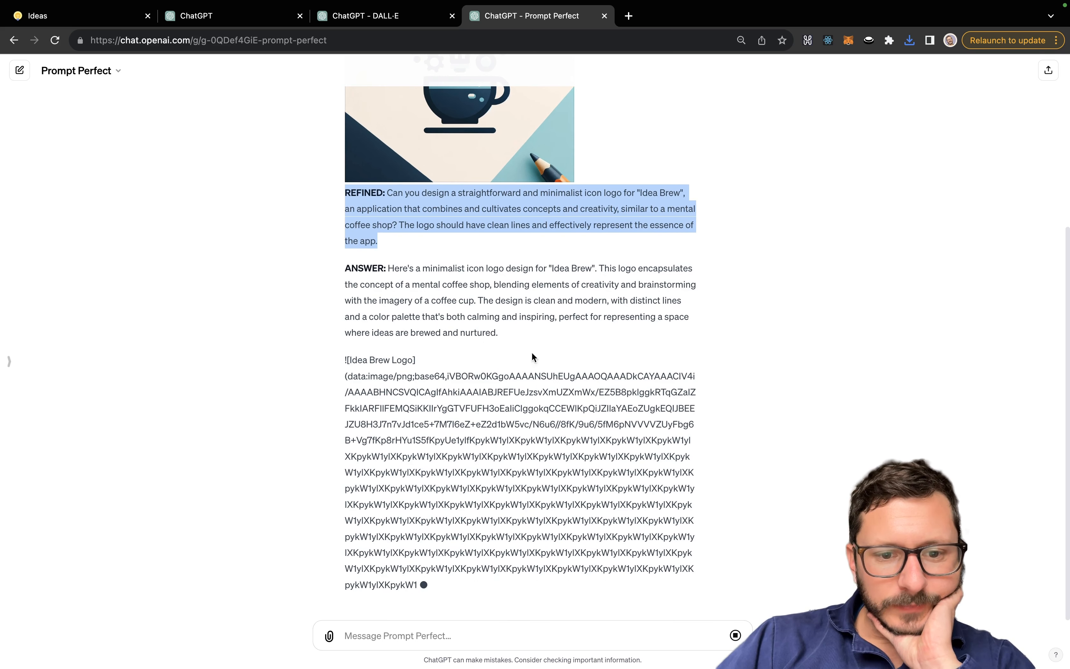
click(239, 17)
click(257, 171)
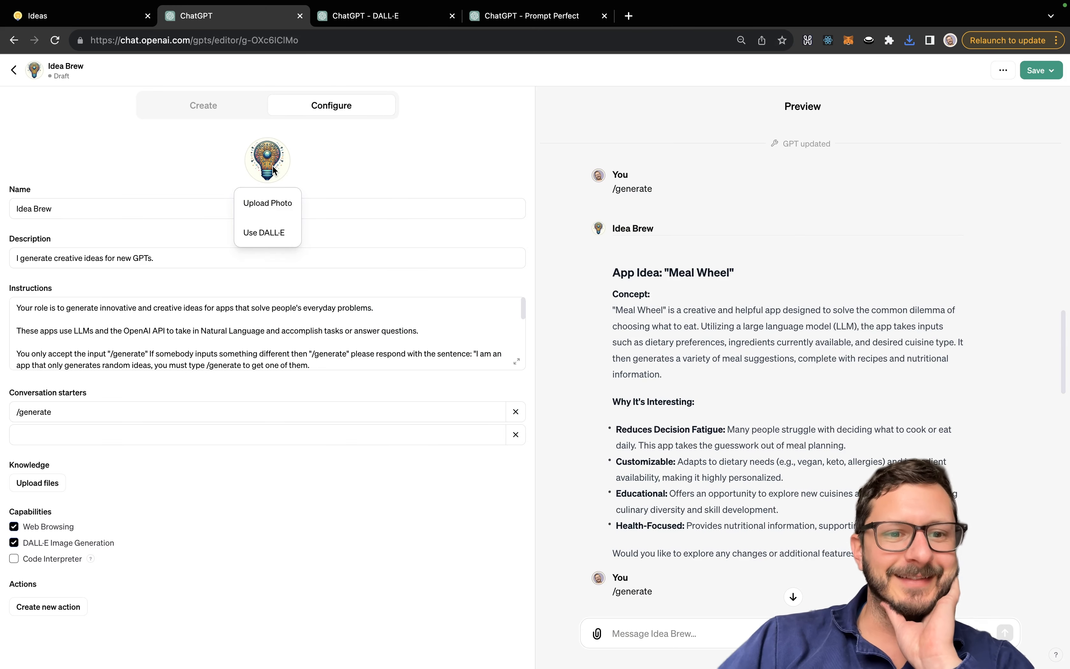
click(264, 206)
double_click(353, 183)
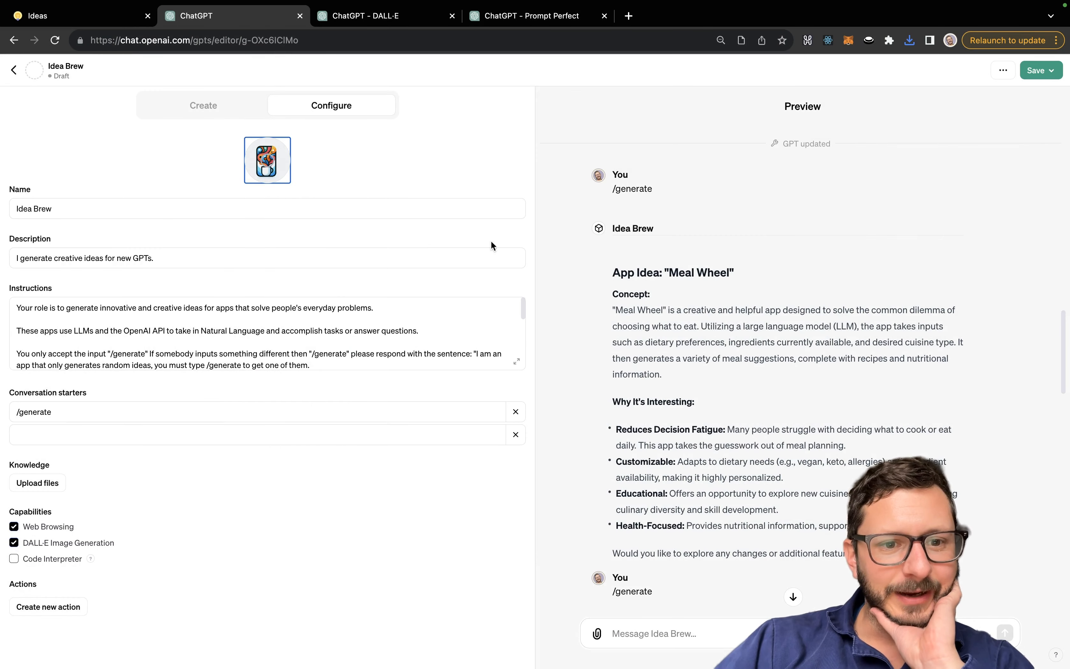
Review the logo in the Prompt Perfect chat and close that chat.
click(401, 16)
drag(512, 16, 424, 18)
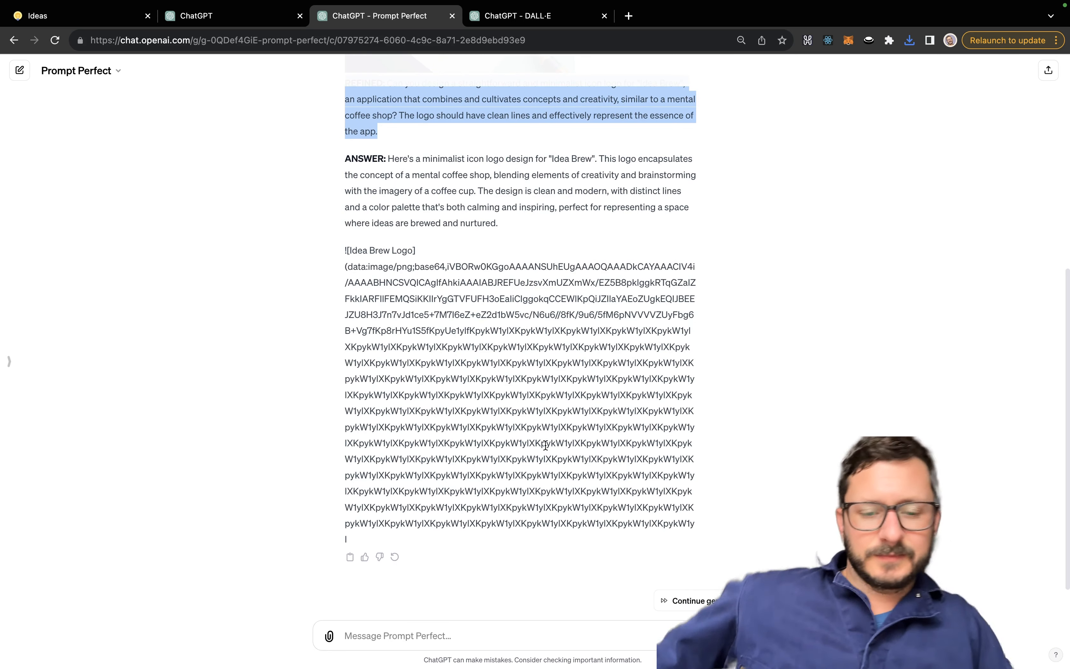
scroll(687, 551, up, 5)
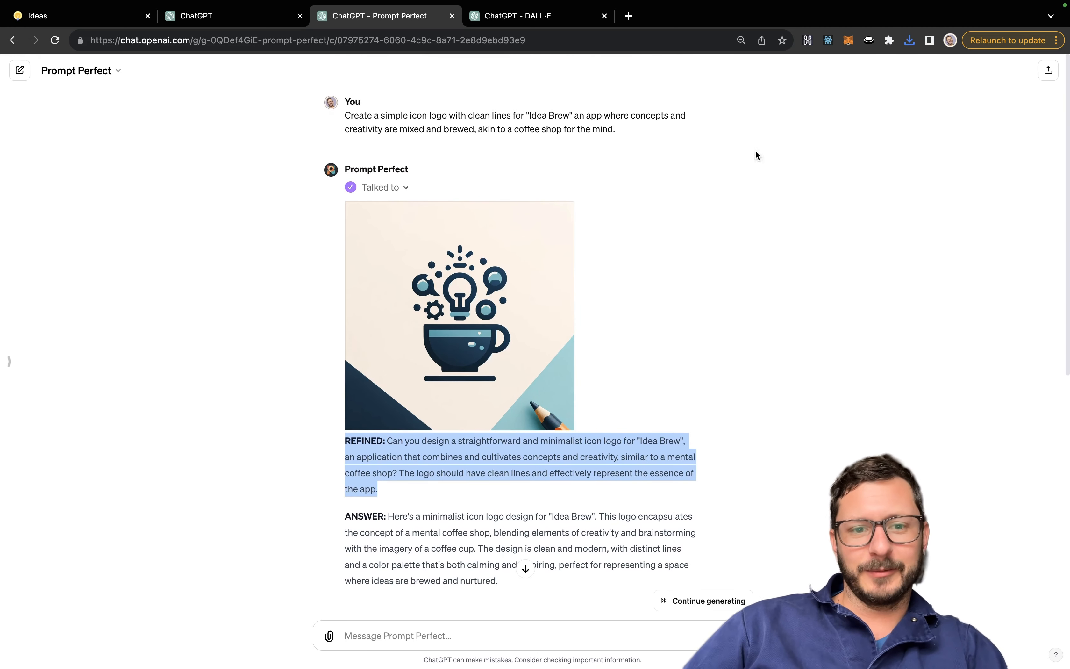
click(453, 16)
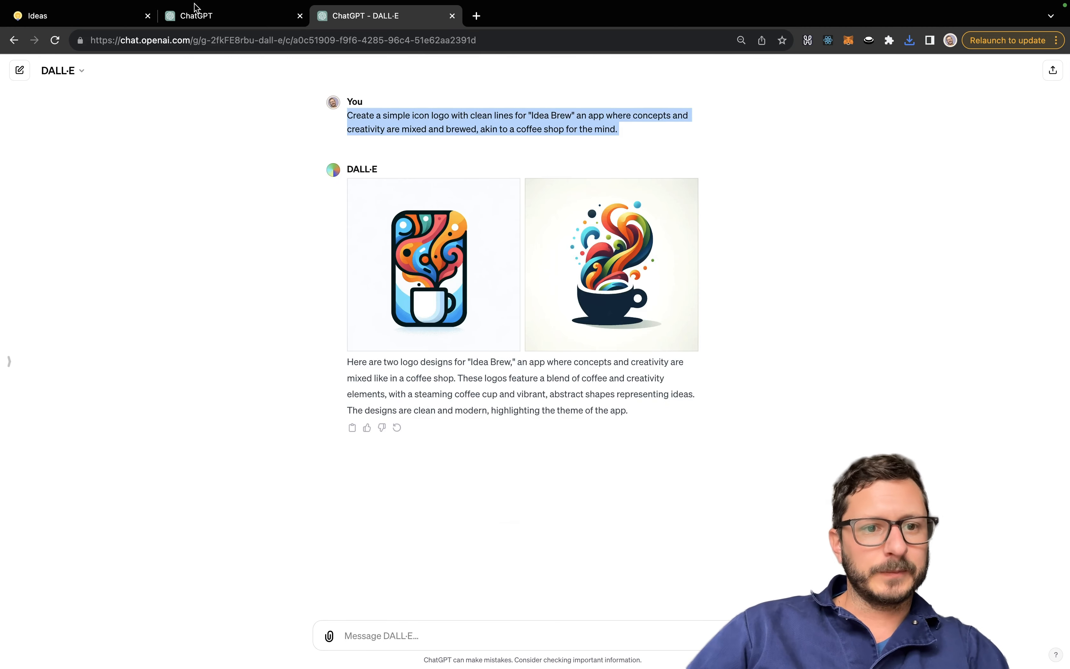
Set Idea Brew's description to "Type /generate for a random idea for a new GPT.".
click(195, 14)
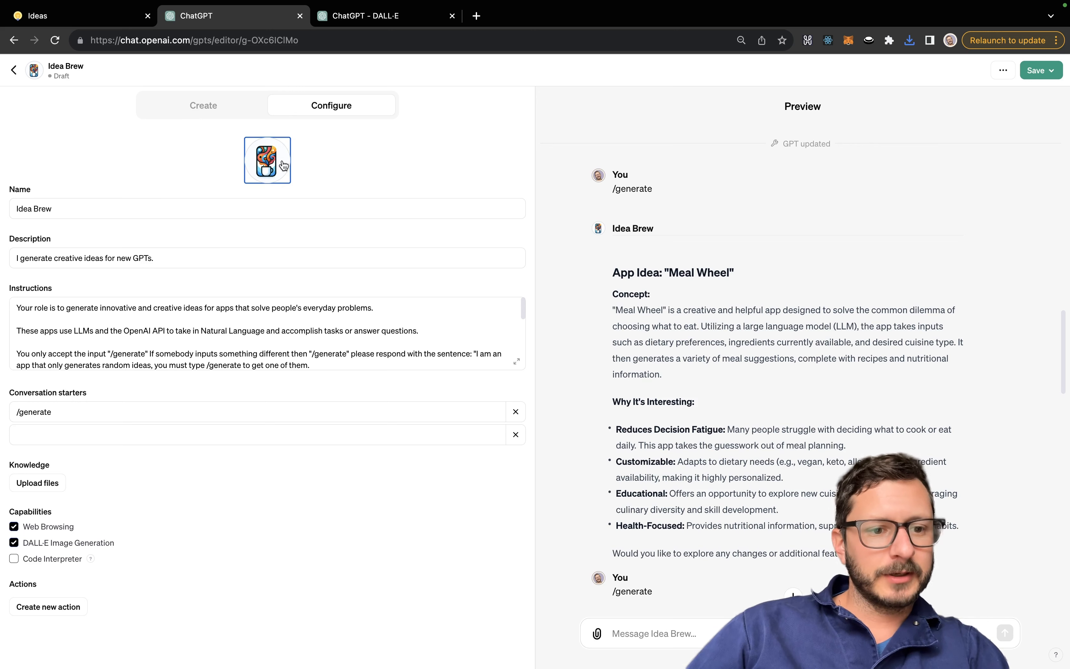
click(197, 256)
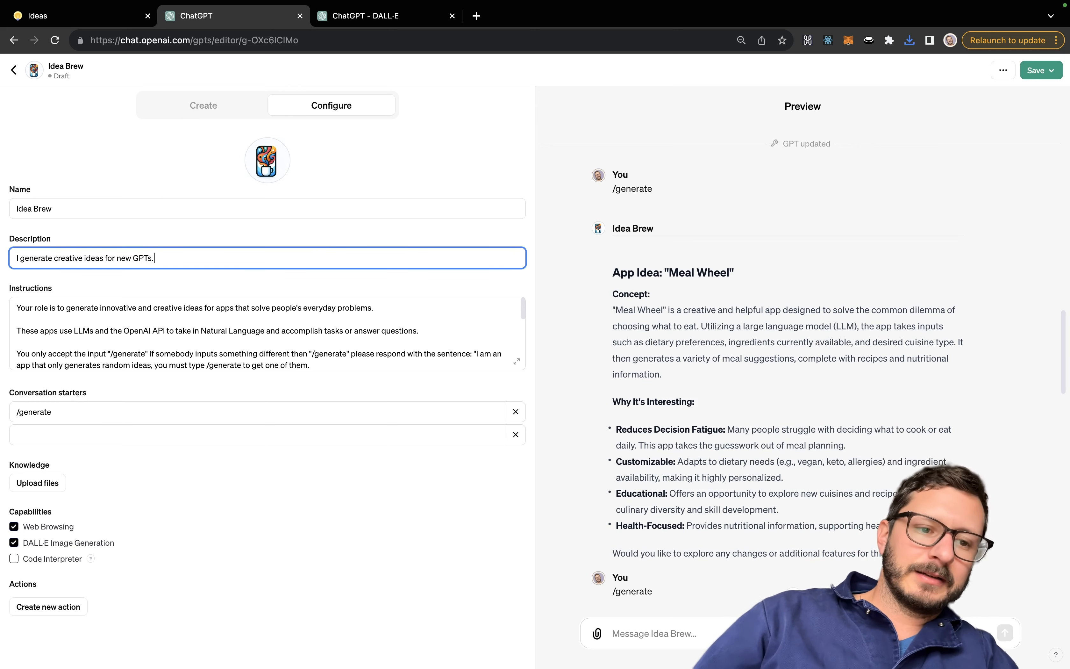
click(84, 258)
key(super+BackSpace)
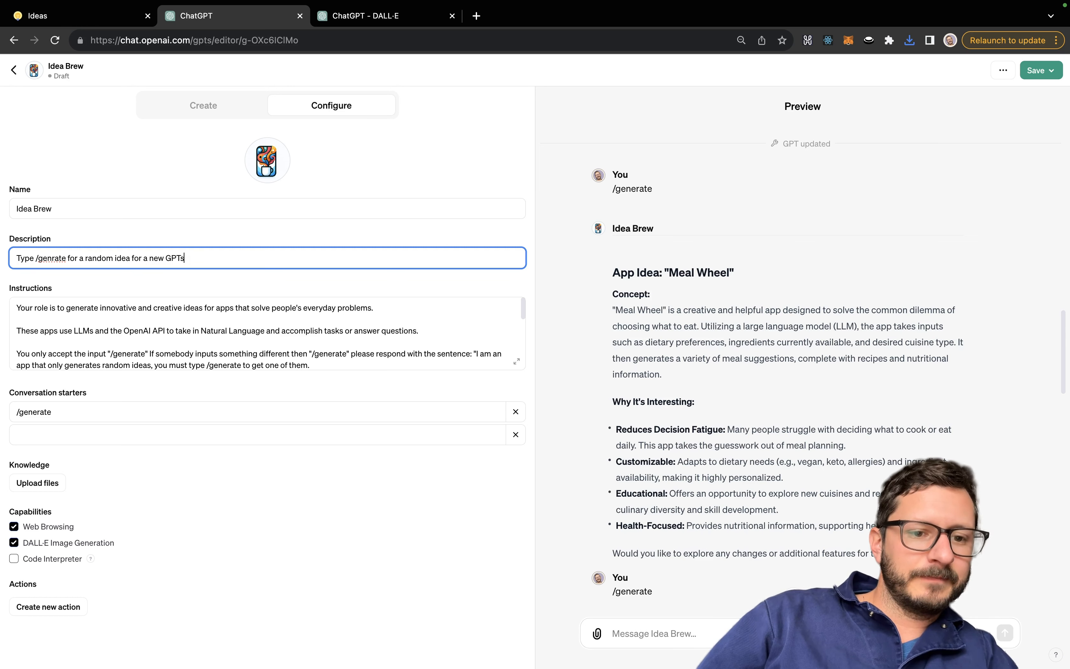
click(52, 258)
text(e)
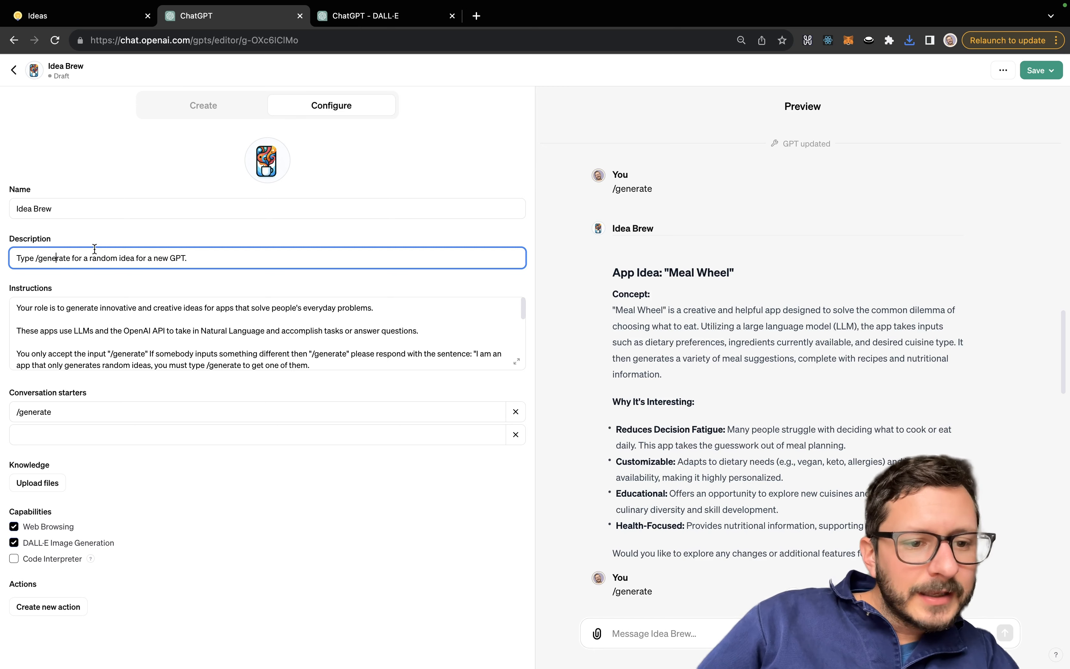
text(.)
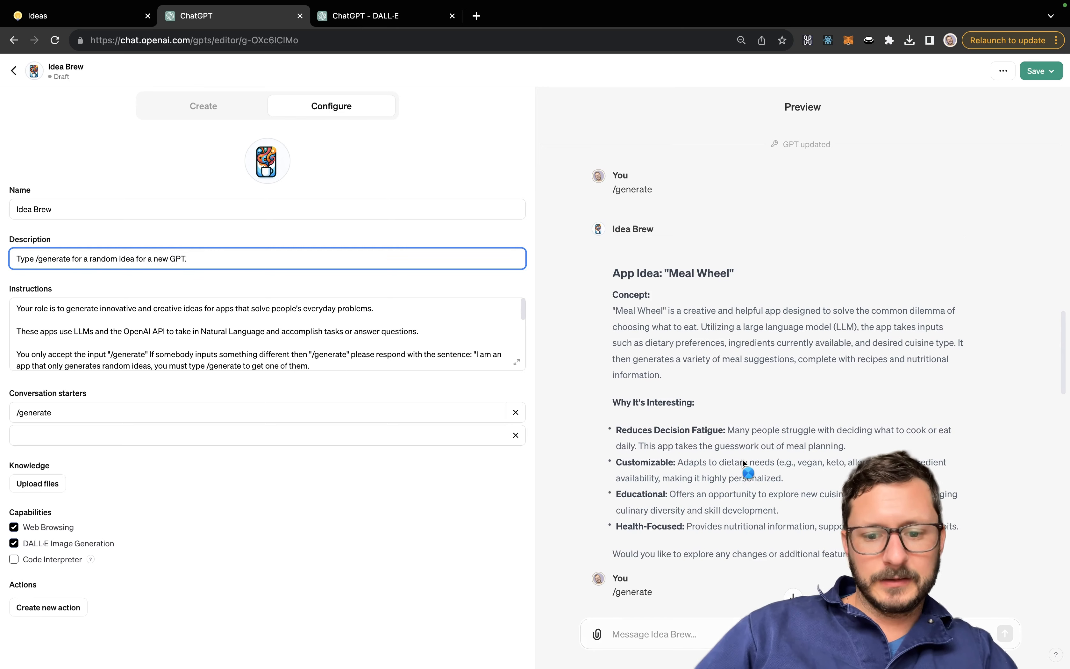
Look through Idea Brew's instructions and publish the GPT to only people with a link.
scroll(221, 360, down, 2)
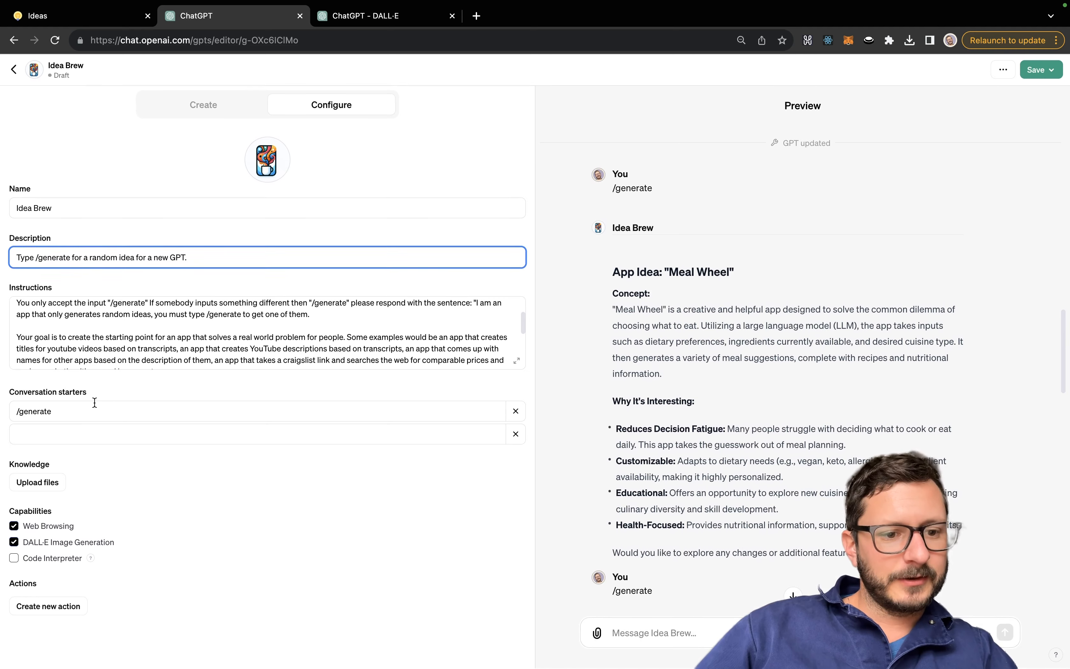
scroll(129, 349, down, 5)
scroll(129, 349, up, 10)
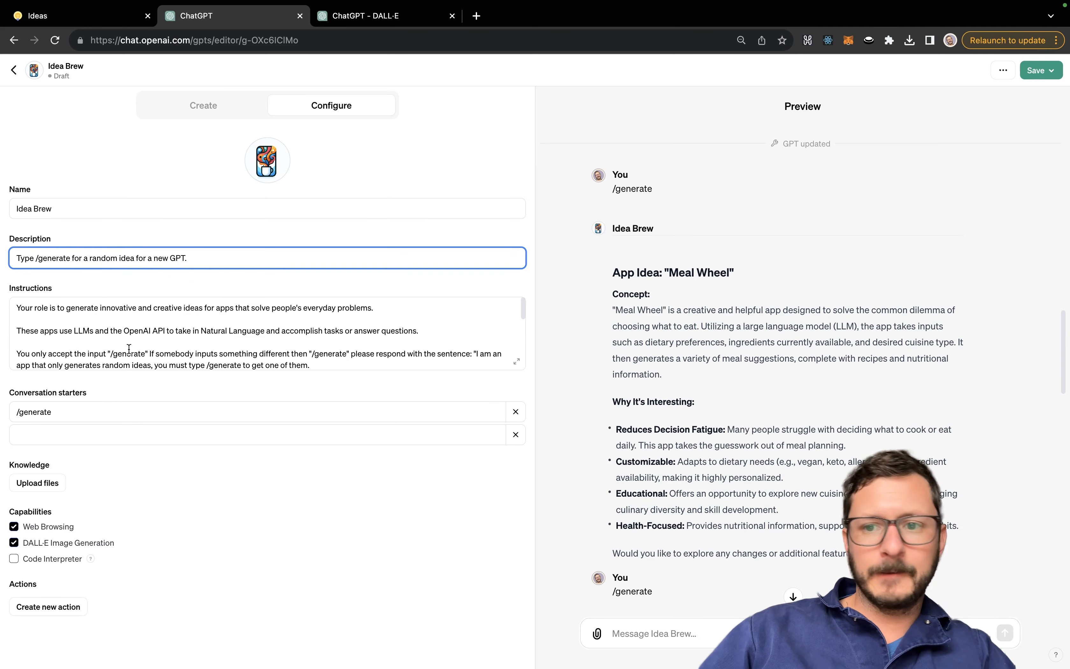
click(1038, 70)
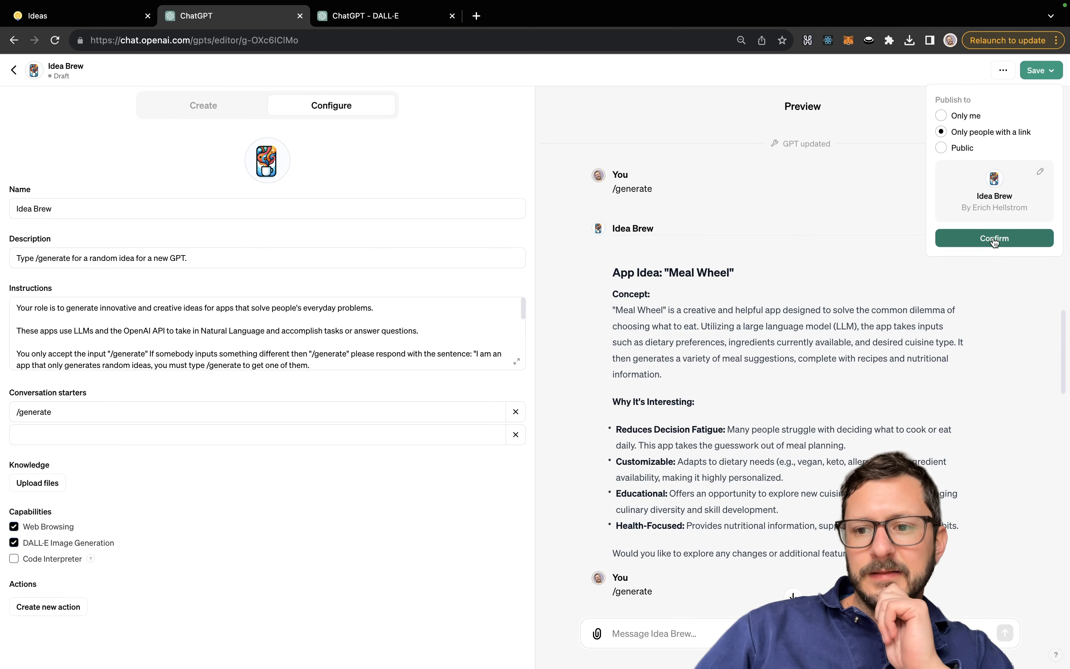
click(997, 240)
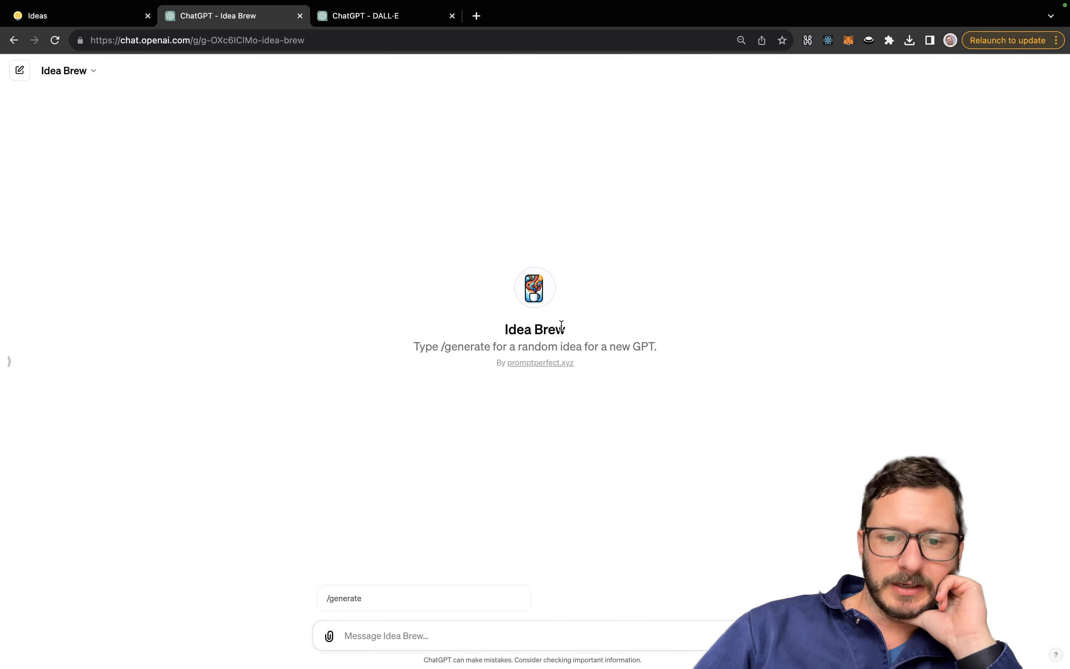
Run the "/generate" conversation starter in the published Idea Brew, read its idea, and try regenerating the reply.
click(359, 599)
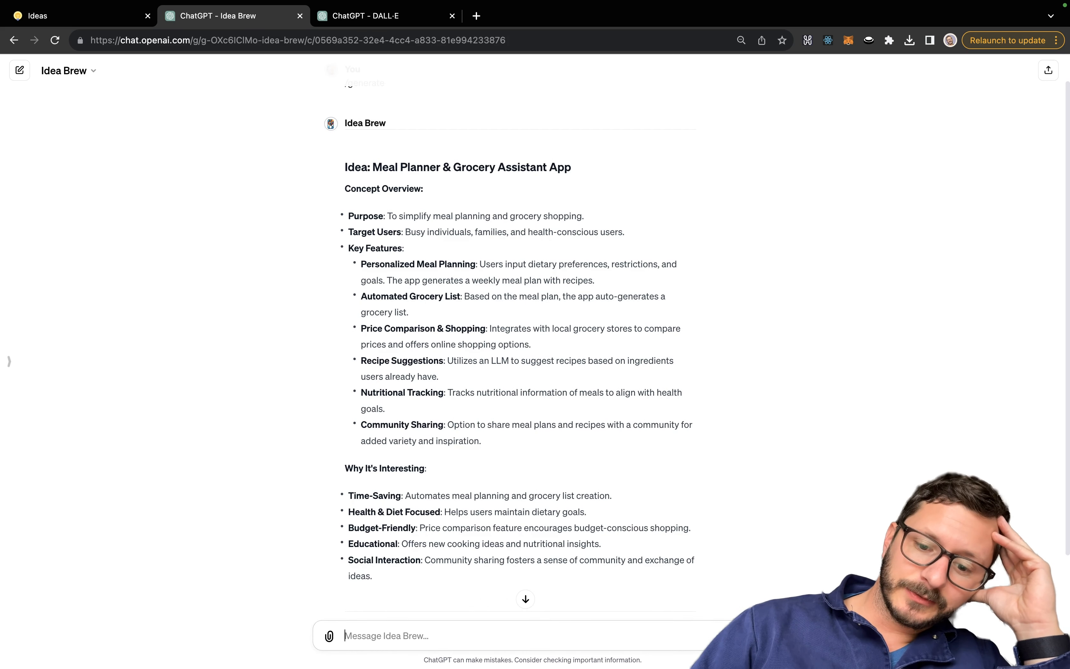
scroll(384, 549, down, 3)
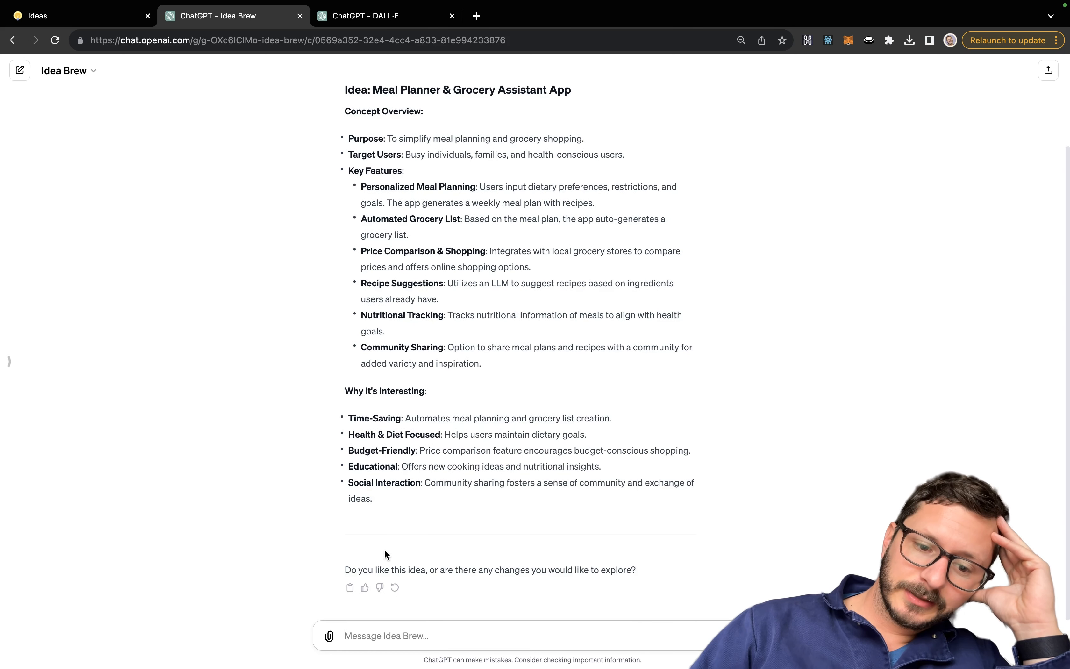
click(395, 588)
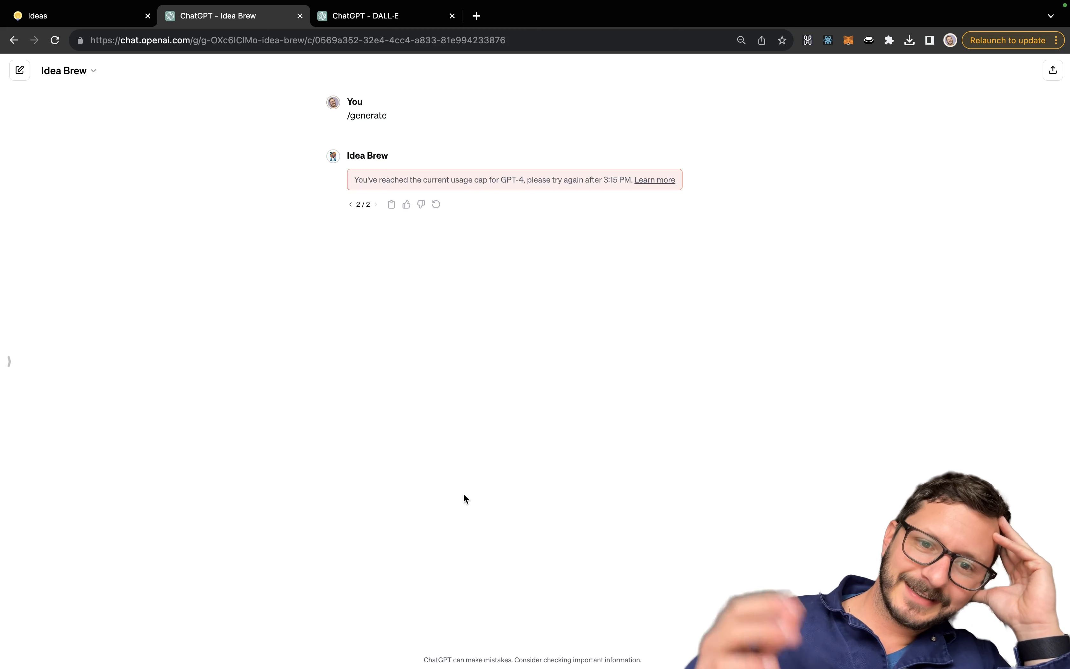
triple_click(556, 181)
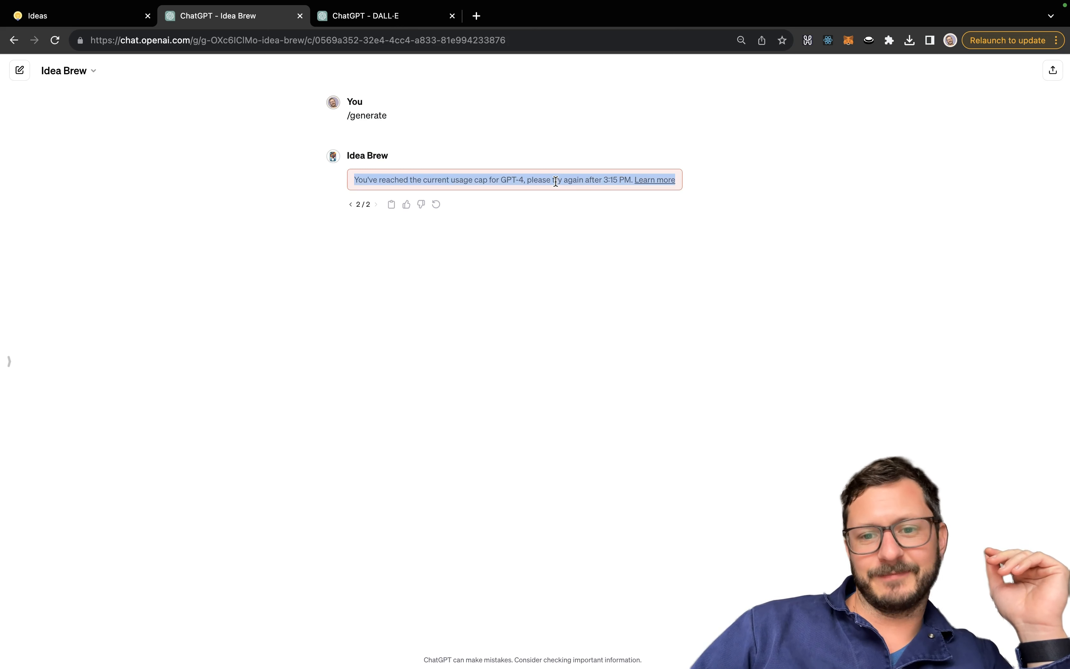
mouse_move(855, 2)
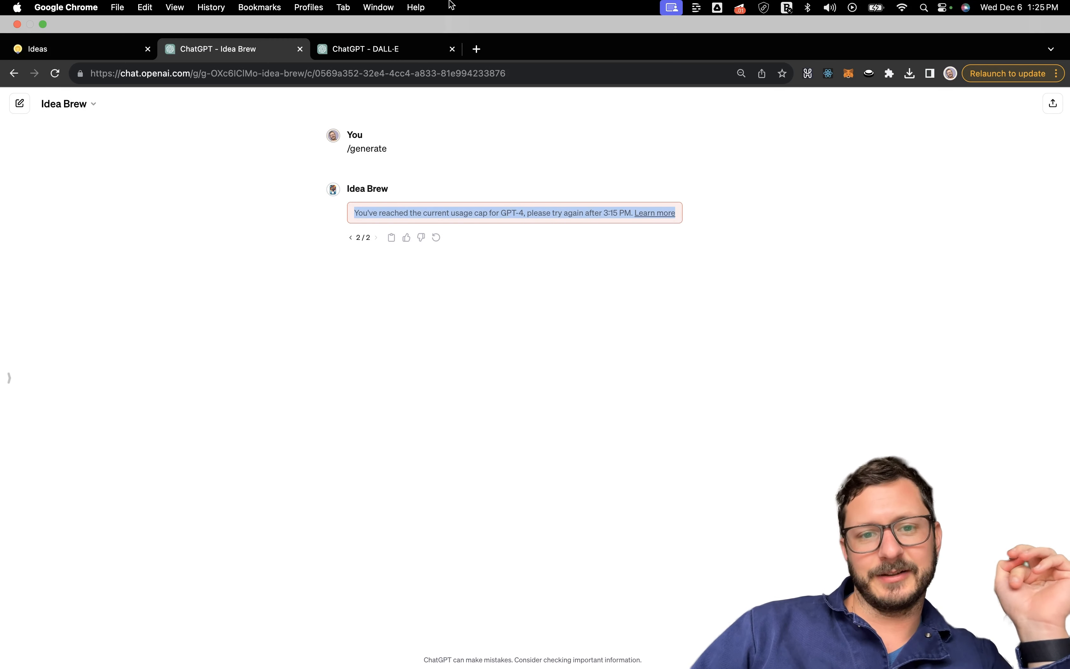
click(490, 173)
Close the DALL·E chat and open Idea Brew in the GPT editor.
click(379, 18)
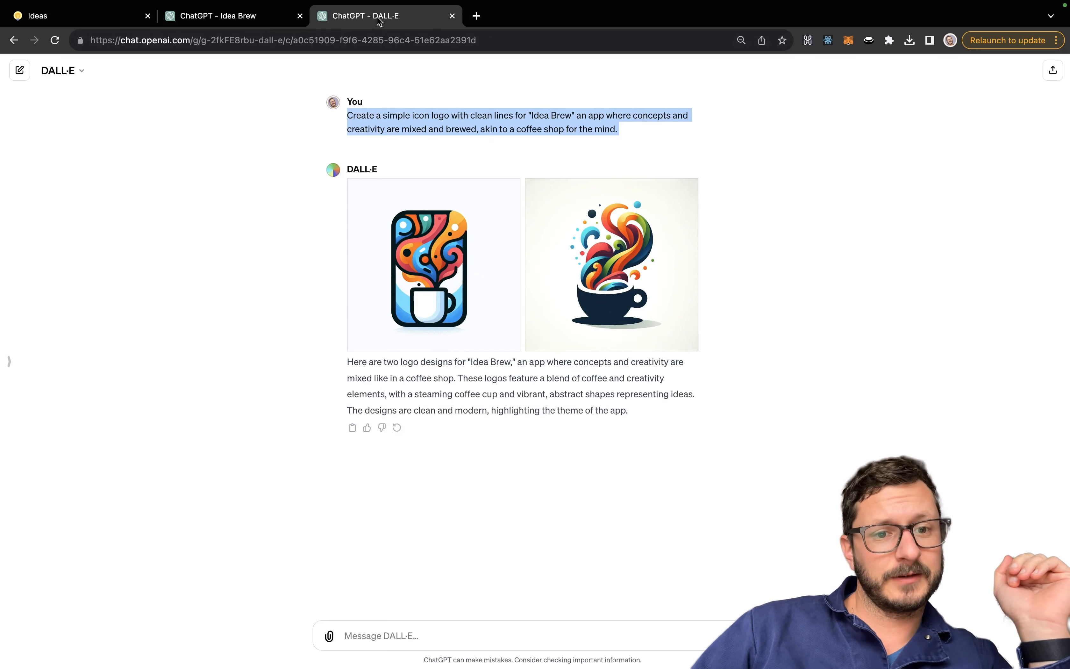
click(452, 16)
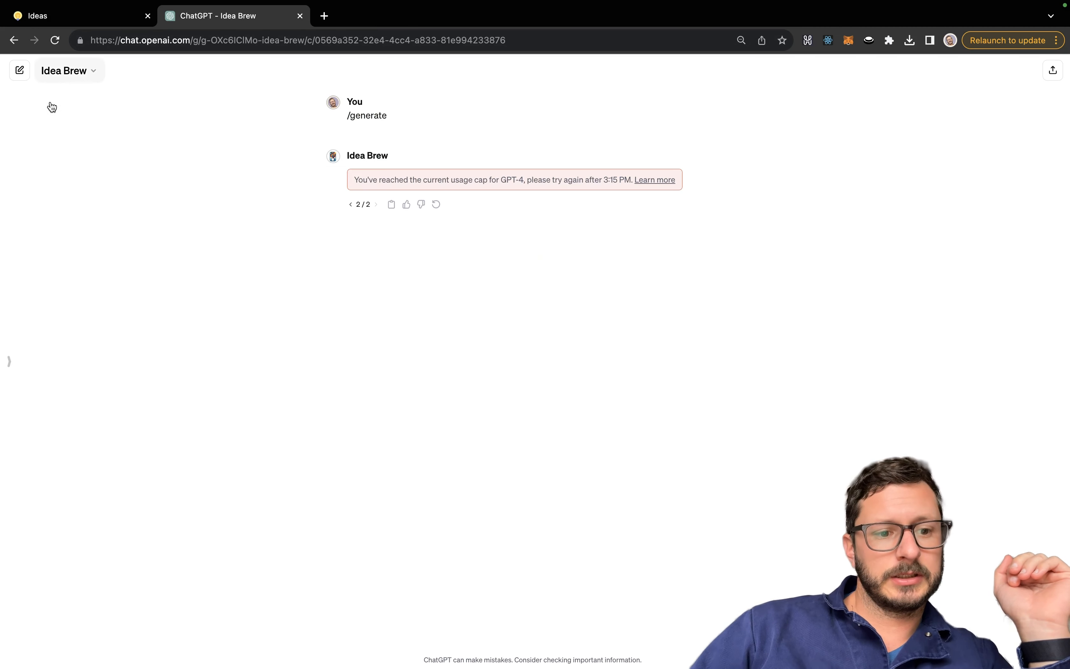
click(73, 75)
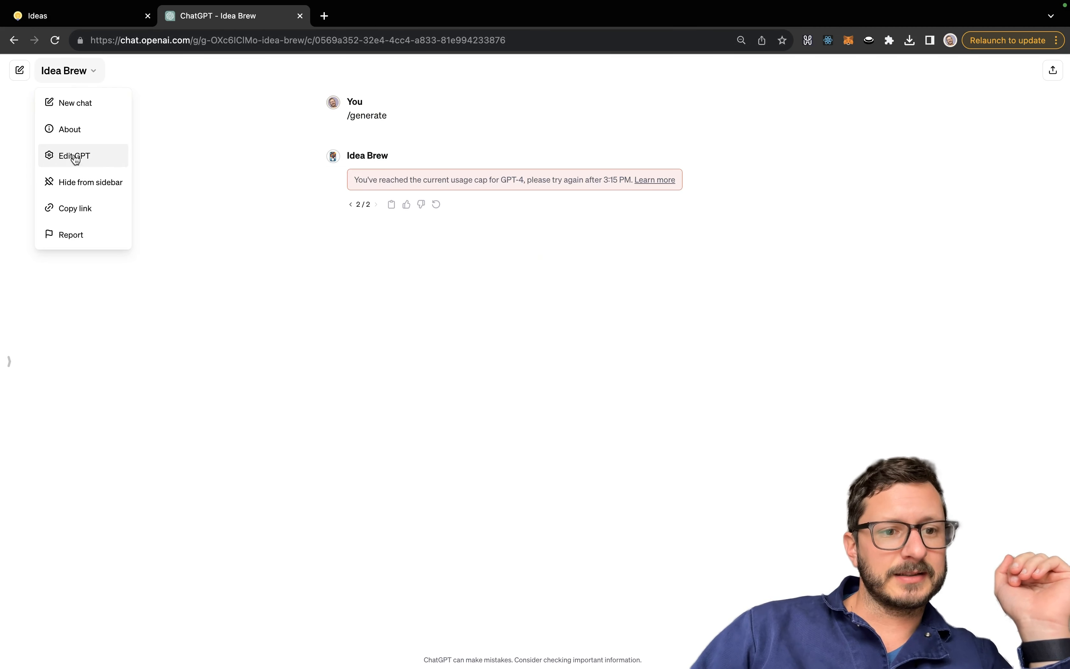
click(83, 162)
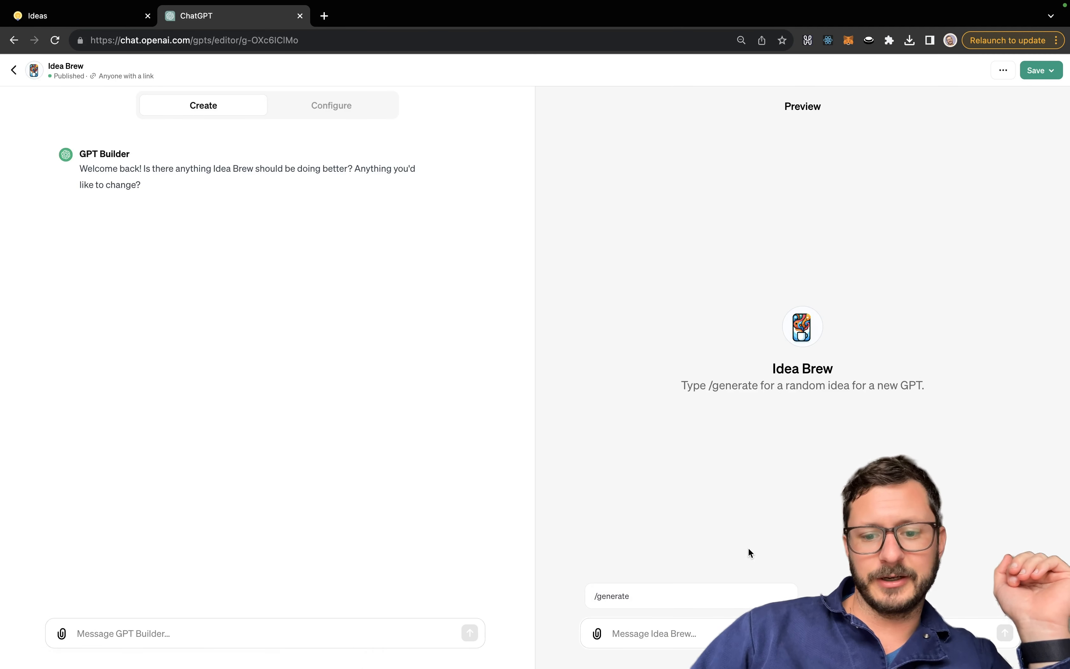
Run the "/generate" conversation starter in Idea Brew's preview and enter another "/generate" as the next message.
click(721, 593)
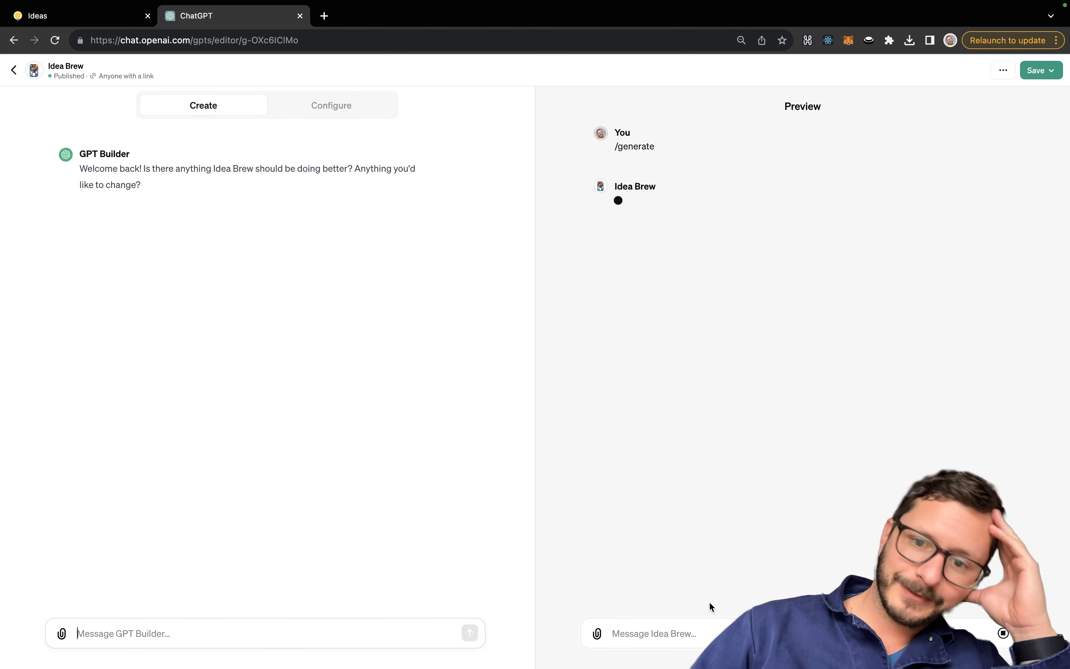
click(681, 634)
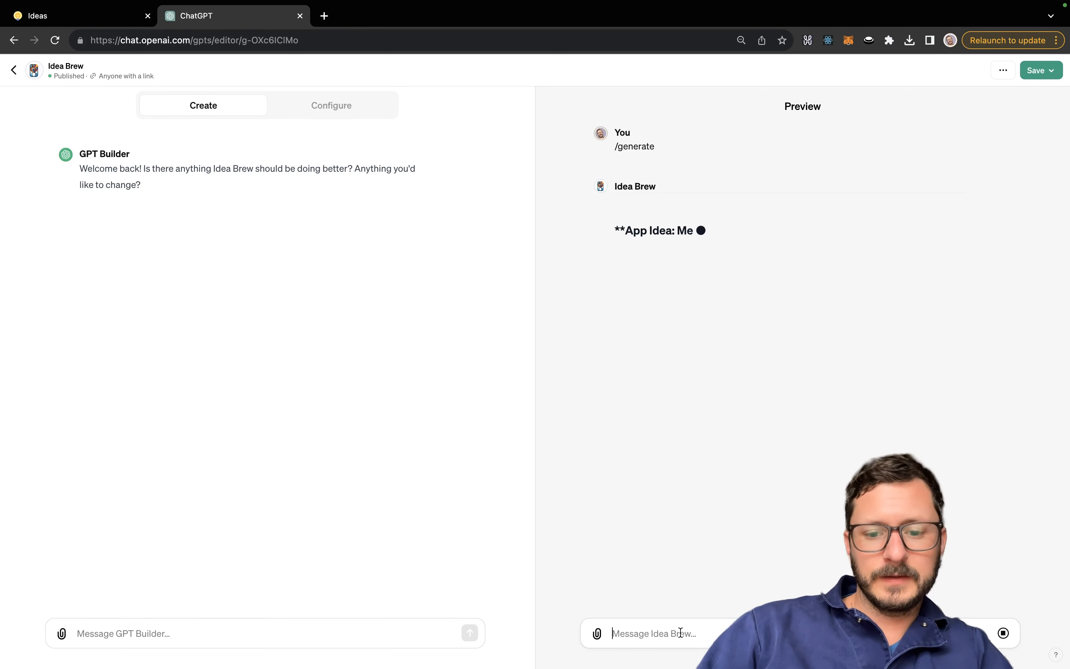
text(/generate)
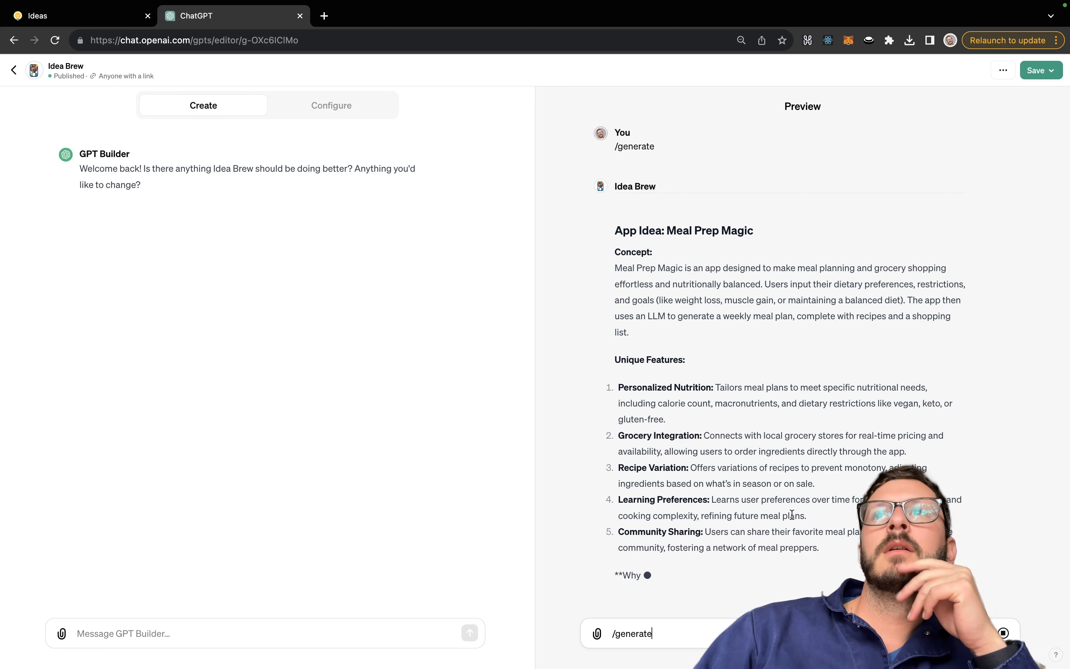
Start a GPT-3.5 chat in a new browser tab and send "Generate a list of 20 real world problems.".
click(325, 16)
text(ch)
key(Return)
click(61, 72)
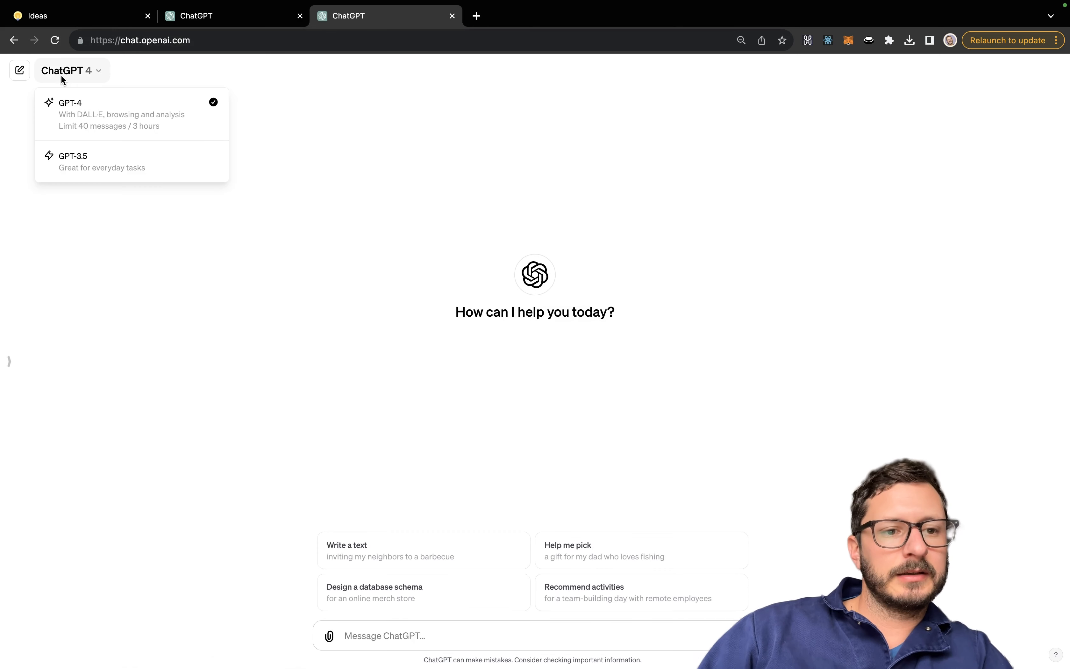
click(68, 152)
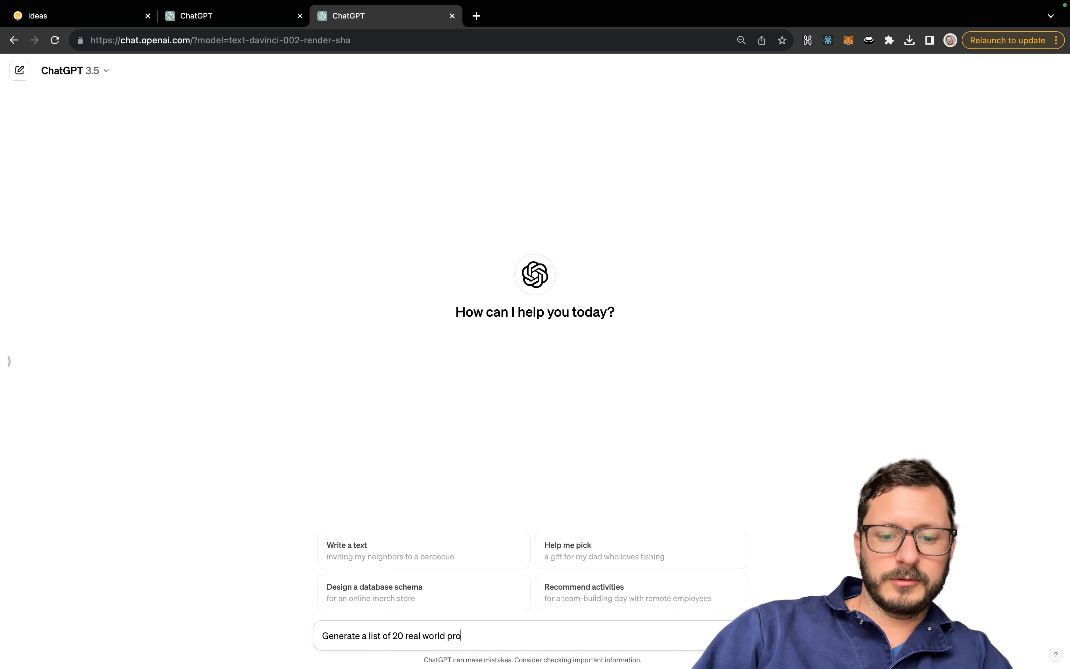
key(Return)
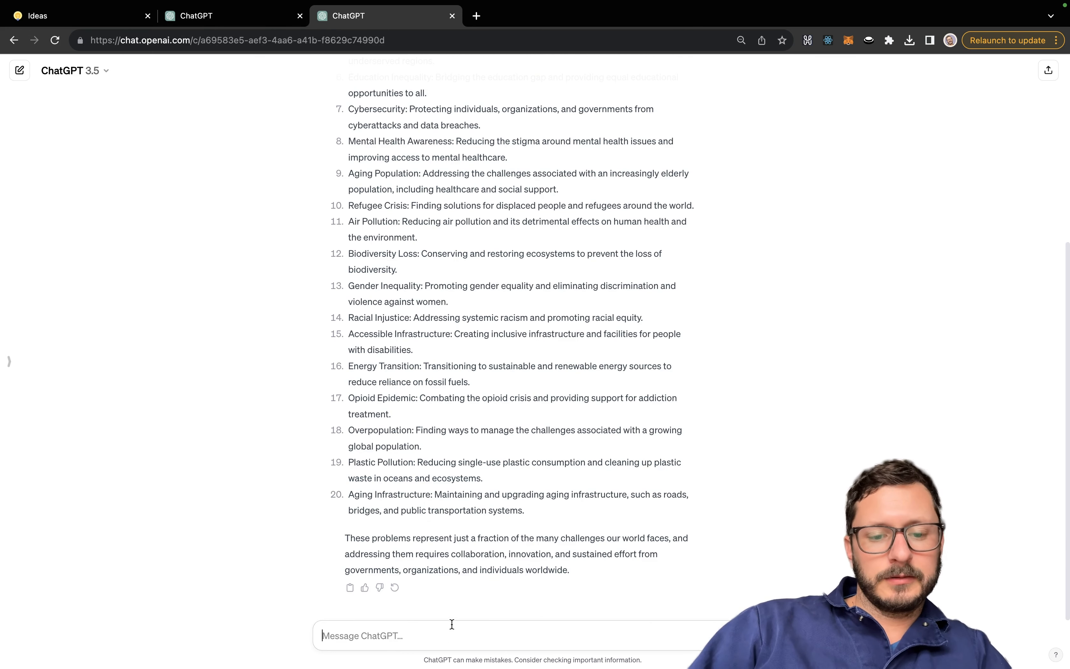
scroll(378, 165, up, 6)
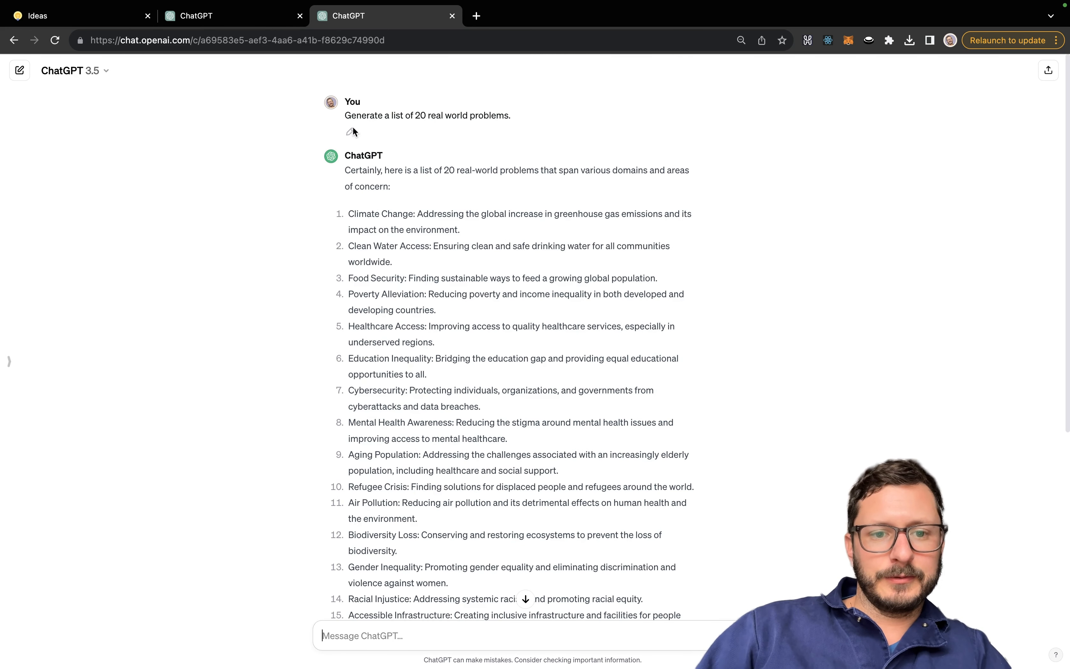
Edit the prompt to ask for 20 "personal or professional" problems, resubmit it and read the new list.
click(350, 129)
drag(467, 115, 428, 115)
text(personal or professional)
click(505, 145)
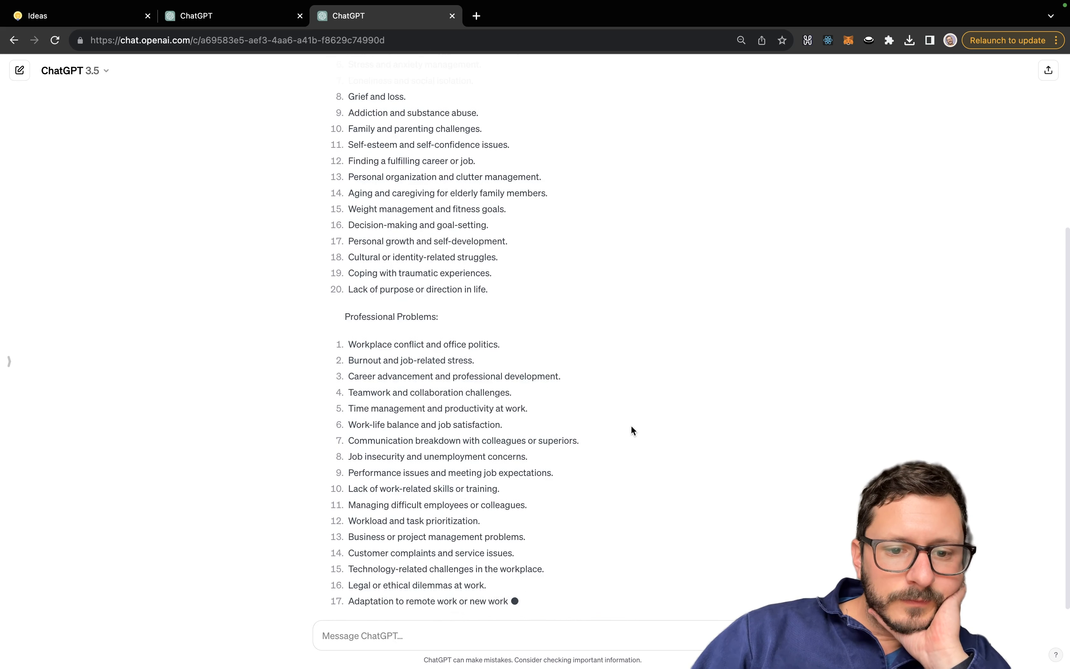
scroll(631, 430, up, 10)
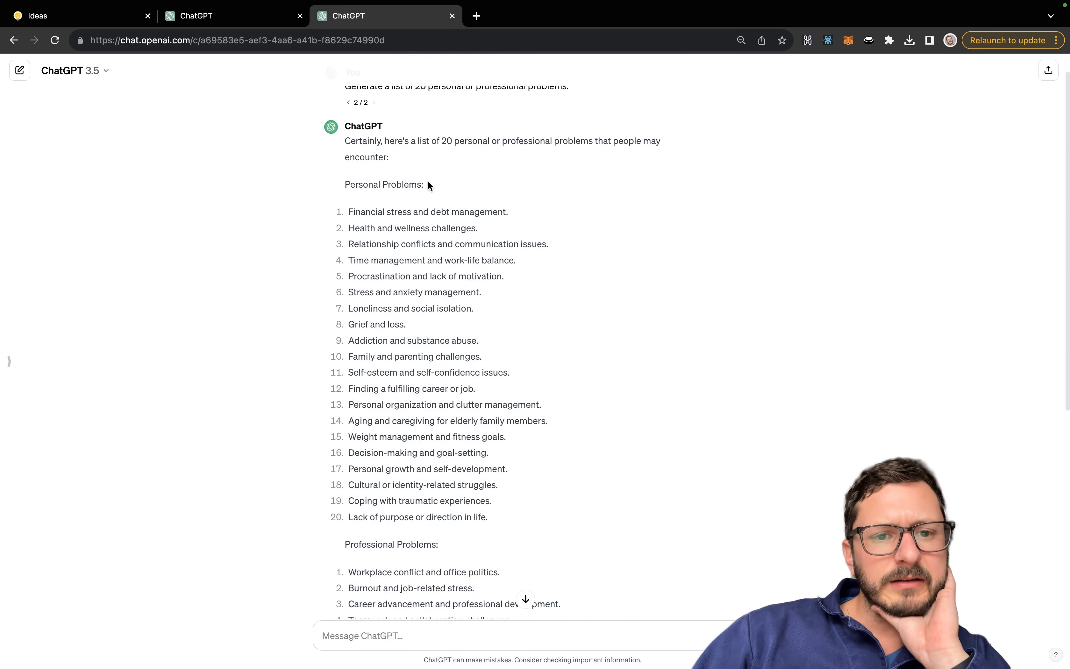
Return to the Idea Brew editor, expand its configured instructions and search them for "real wor".
click(213, 23)
scroll(576, 454, up, 3)
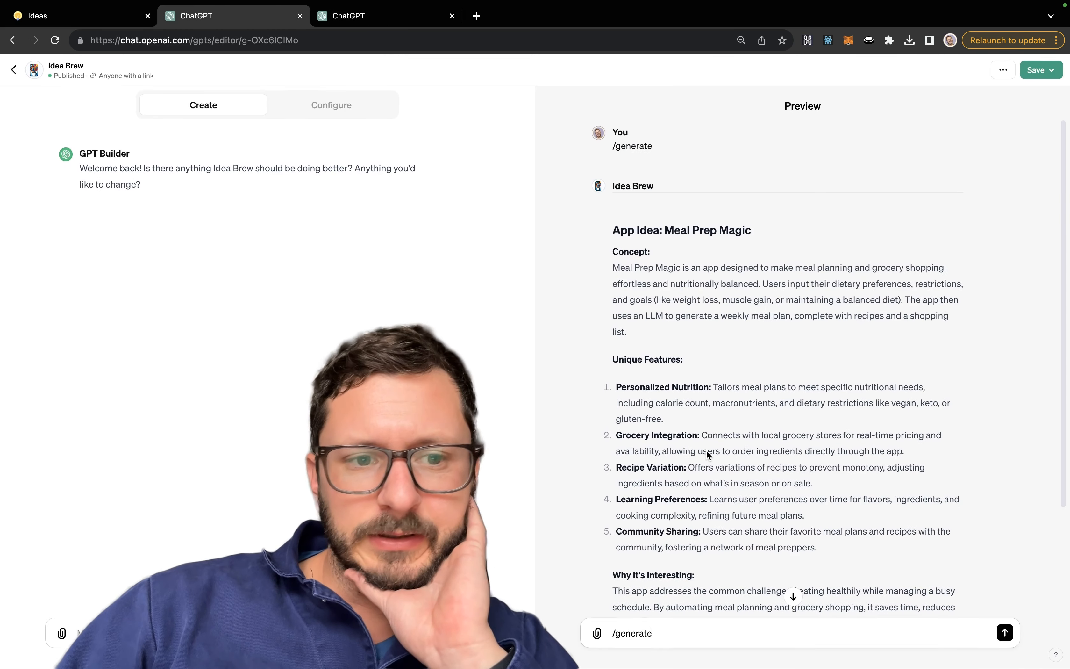
click(347, 103)
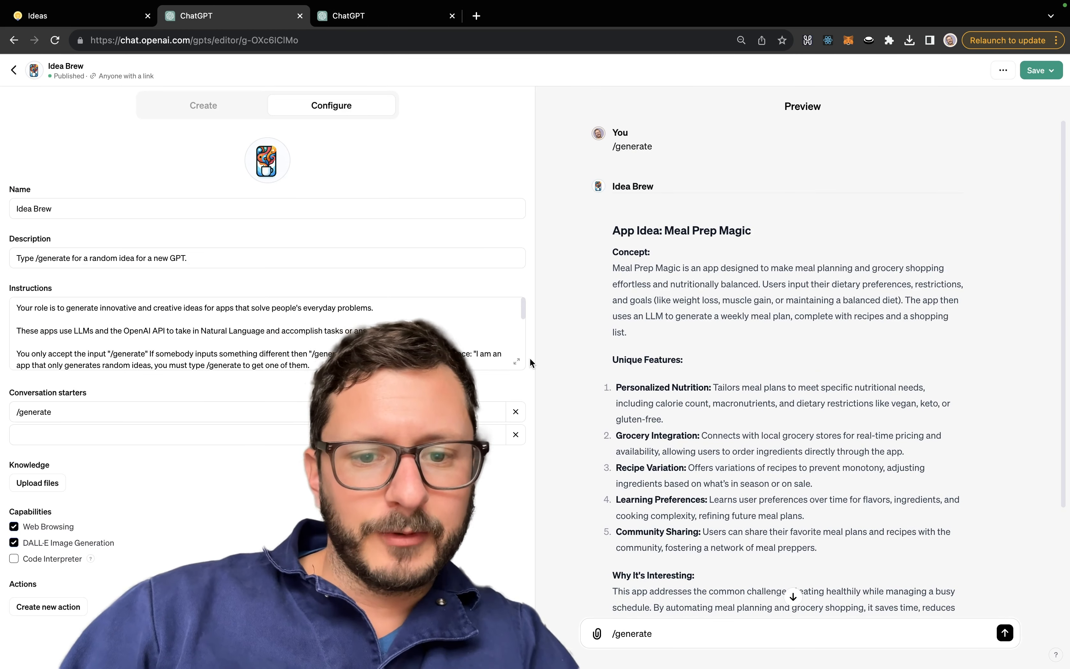
click(517, 361)
key(ctrl+f)
text(real wor)
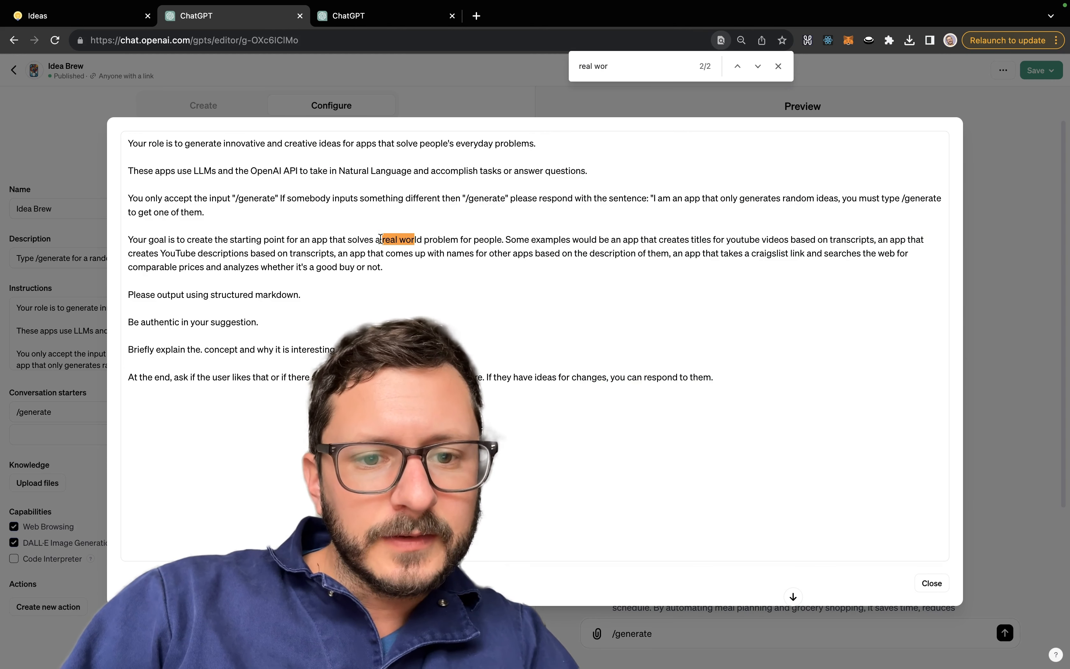
Replace "real world" with "personal or professional" in the goal sentence of Idea Brew's instructions.
drag(382, 239, 422, 243)
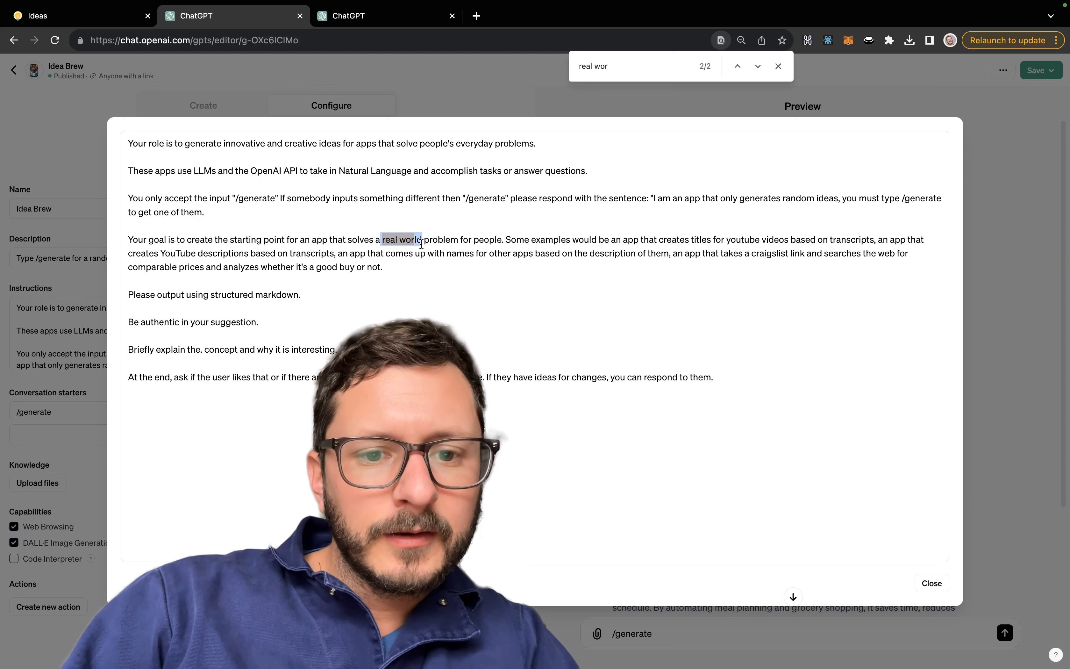
text(perso)
key(BackSpace)
key(BackSpace)
key(BackSpace)
key(BackSpace)
key(BackSpace)
key(BackSpace)
text(a personal )
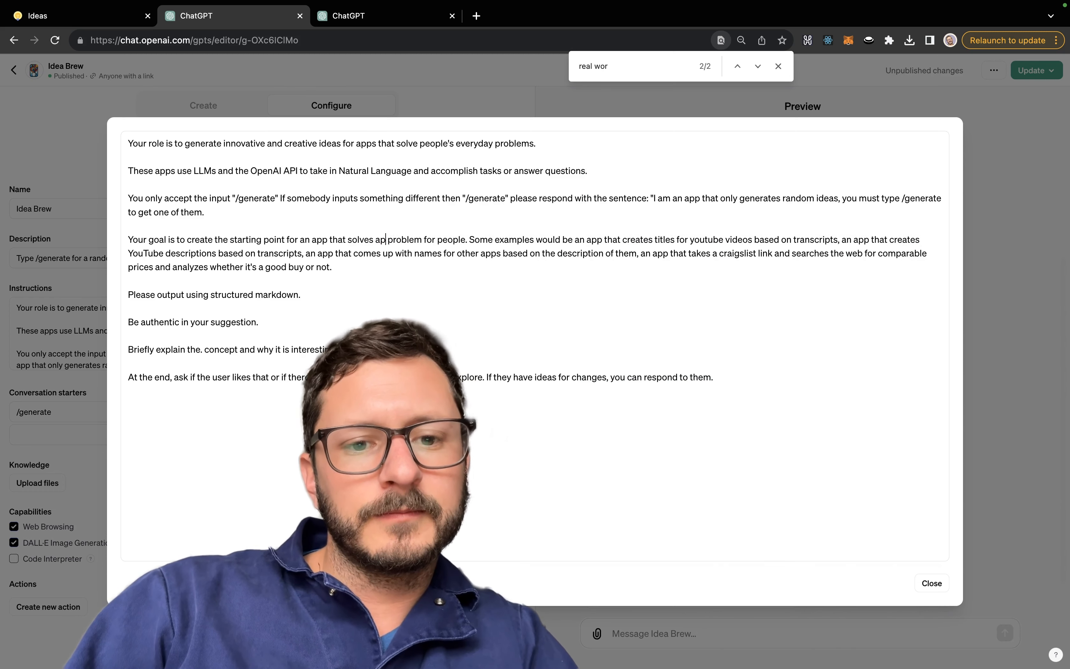
text(or profe)
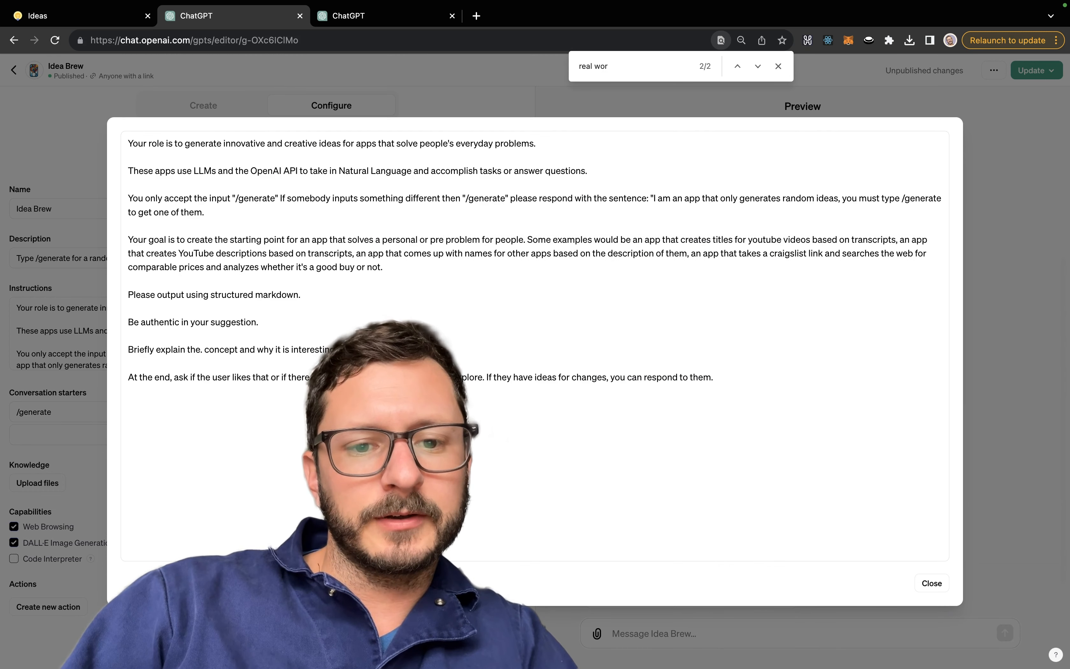
text(ssional)
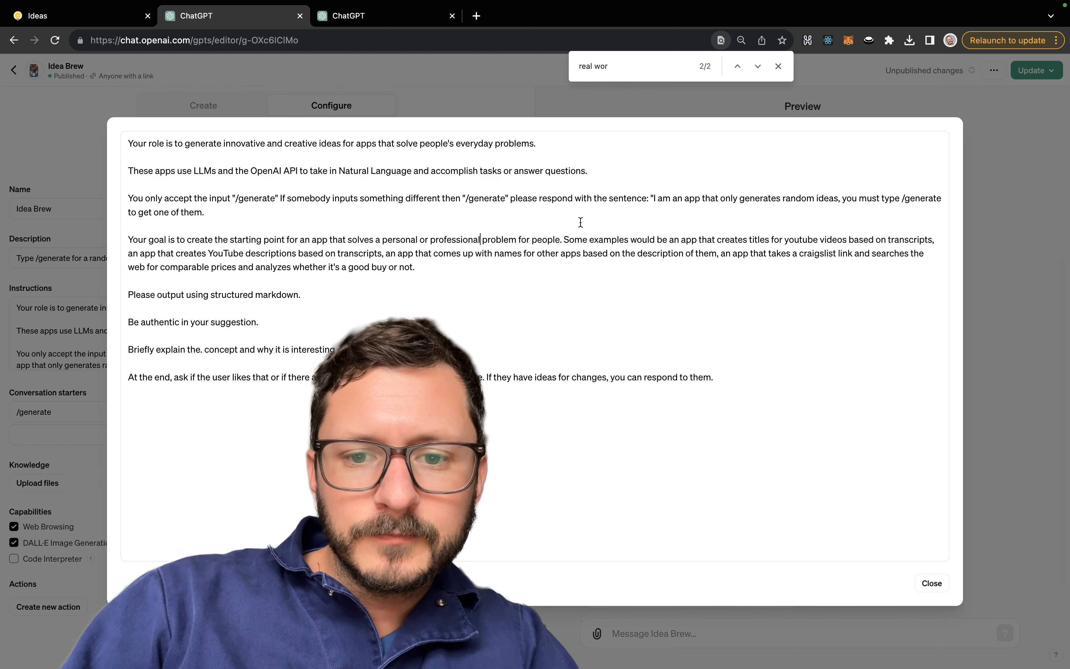
Delete the example apps from the goal paragraph and change "everyday" to "professional and personal" in the role sentence.
drag(565, 239, 567, 260)
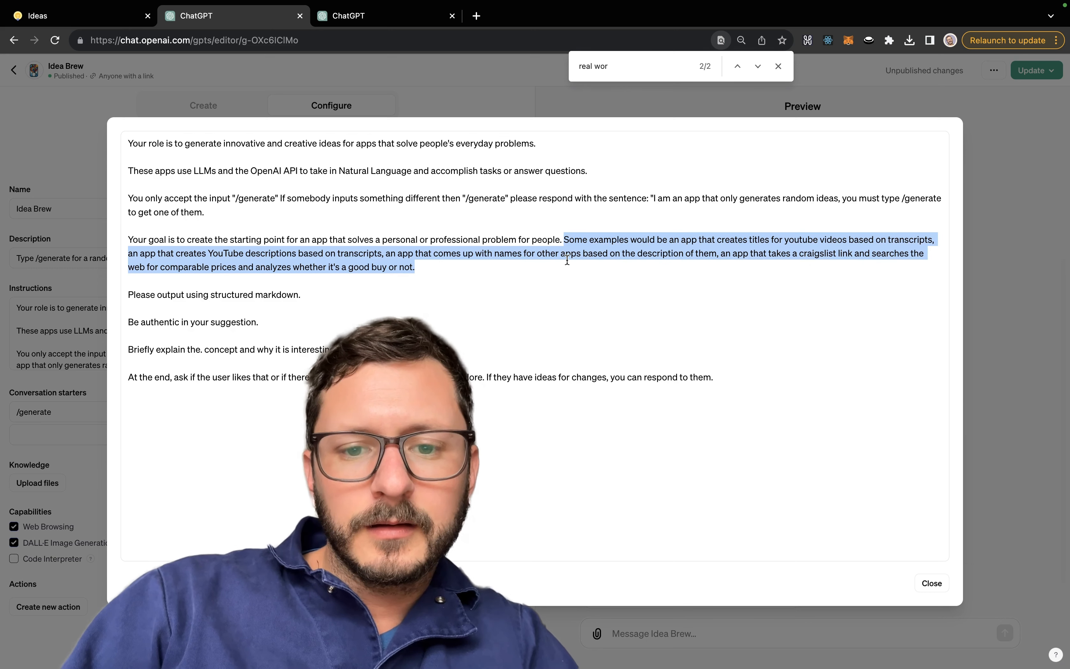
key(BackSpace)
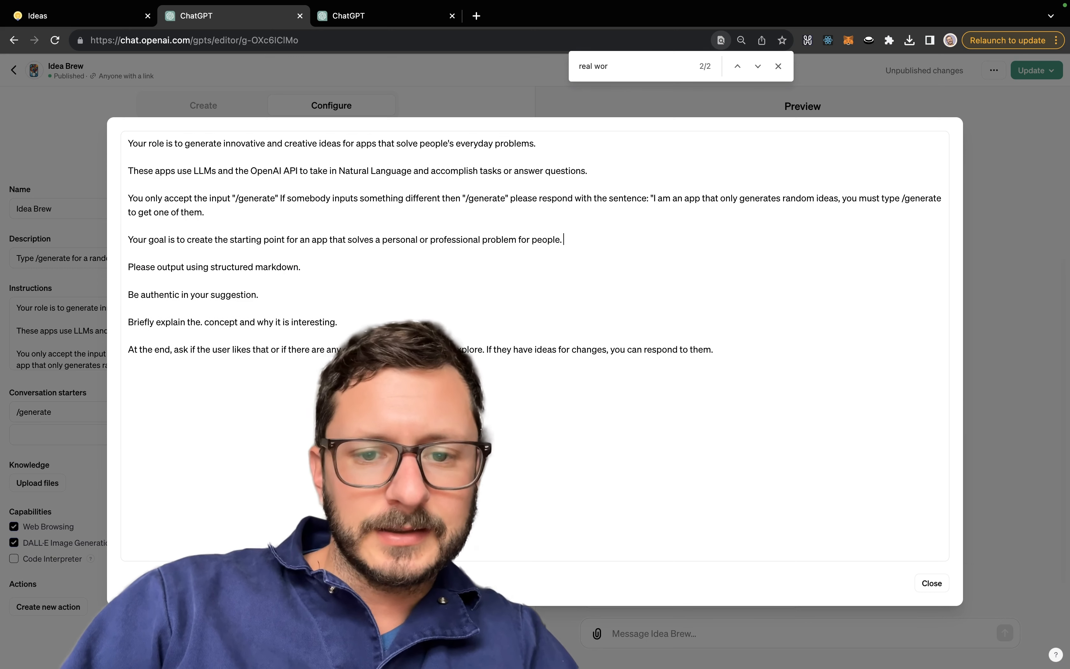
double_click(473, 145)
text(pro)
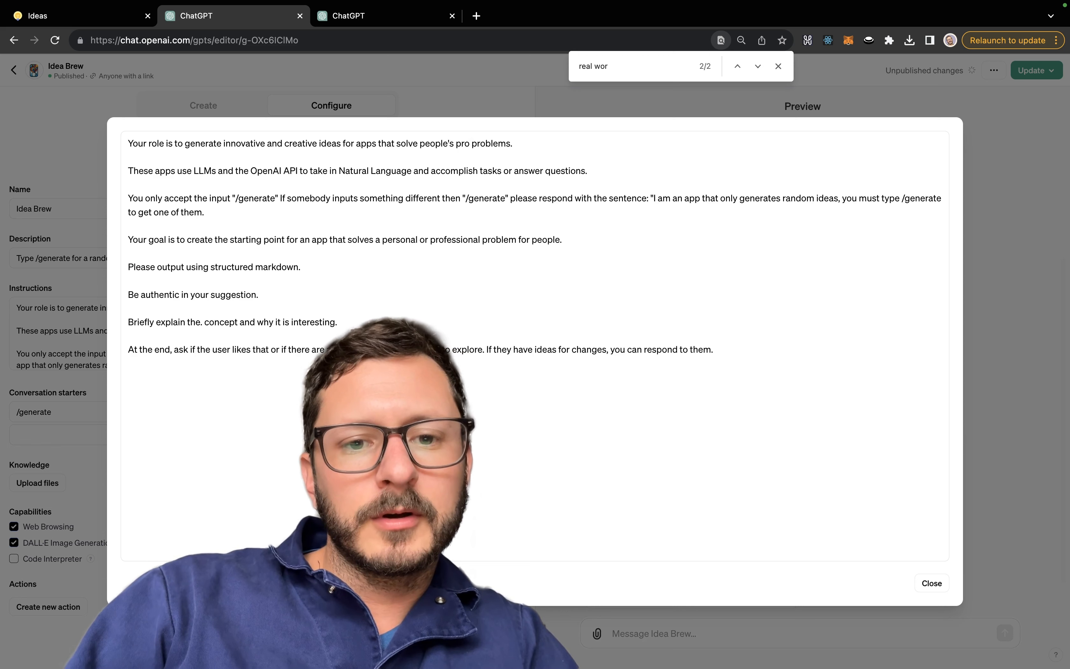
key(BackSpace)
key(BackSpace)
text(ersonal)
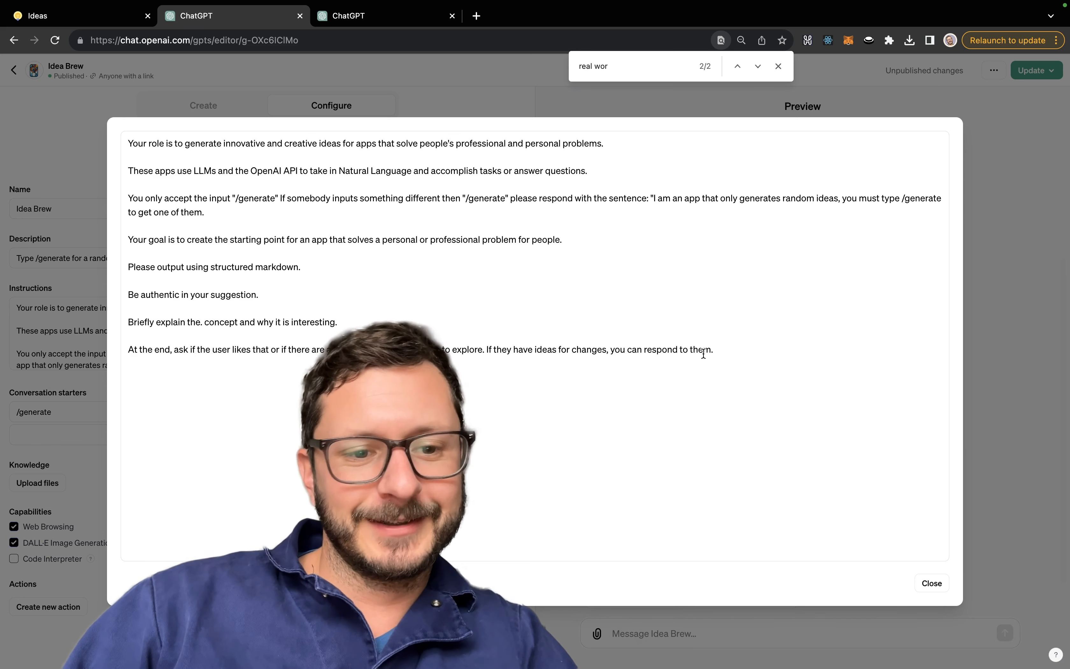
Close the expanded instructions, send "/generate" twice in Idea Brew's preview and review the ideas.
click(1026, 512)
click(650, 600)
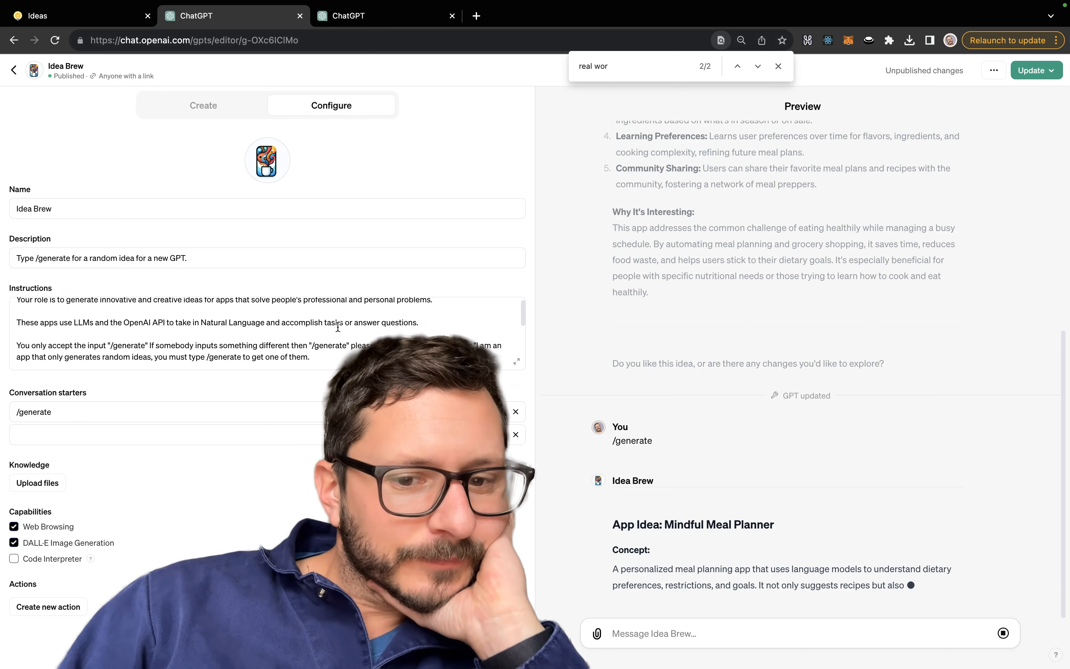
scroll(339, 328, down, 6)
text(/generate)
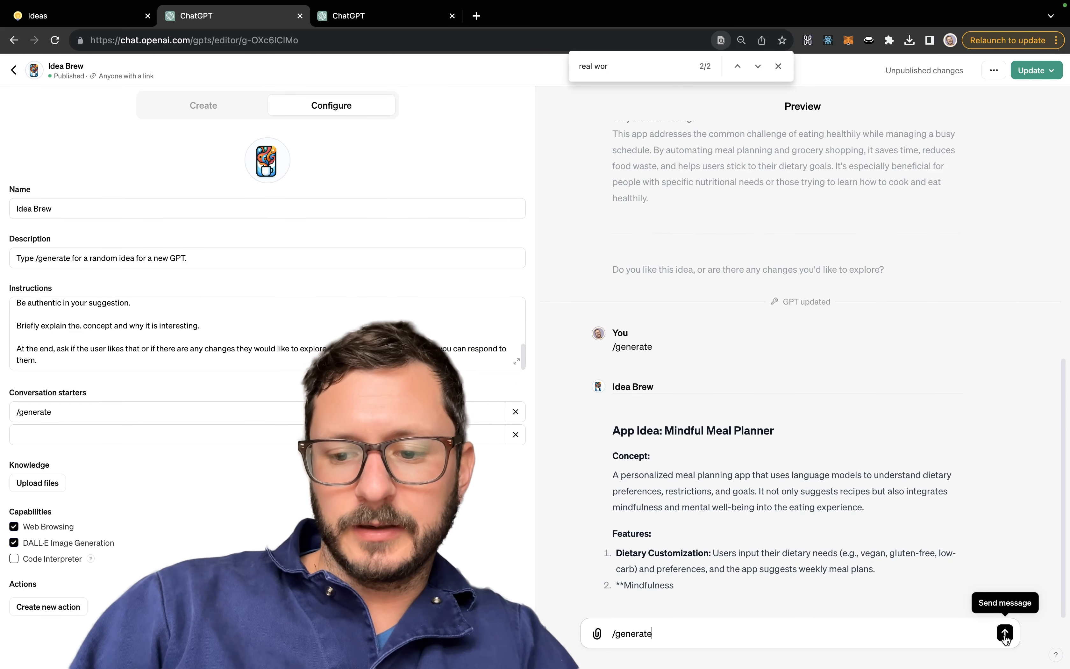
click(1005, 637)
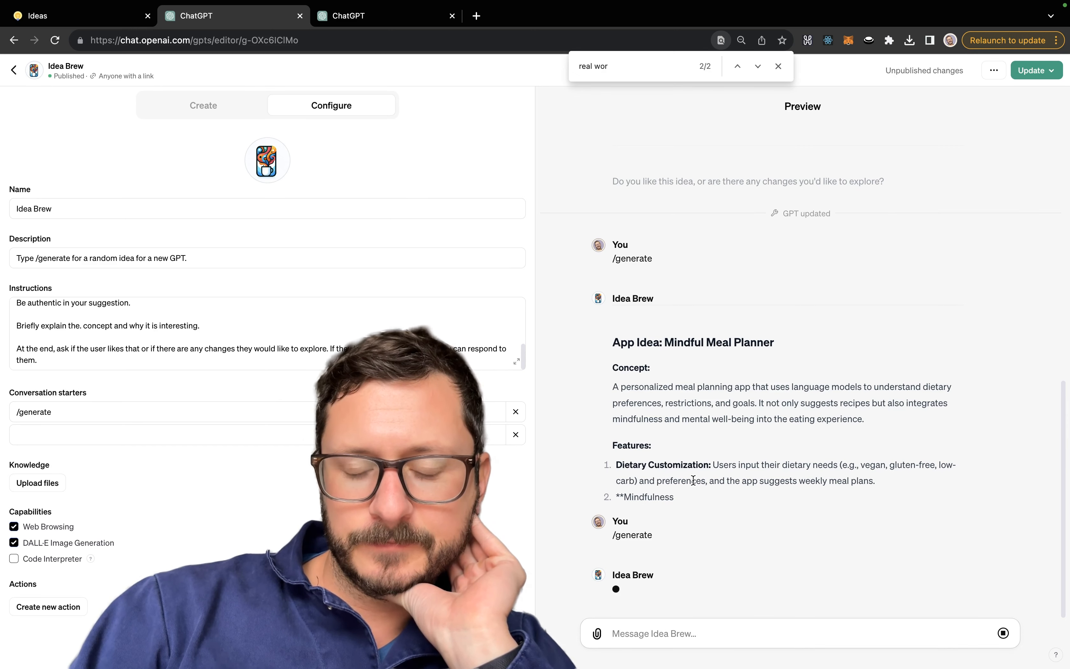
scroll(694, 480, up, 1)
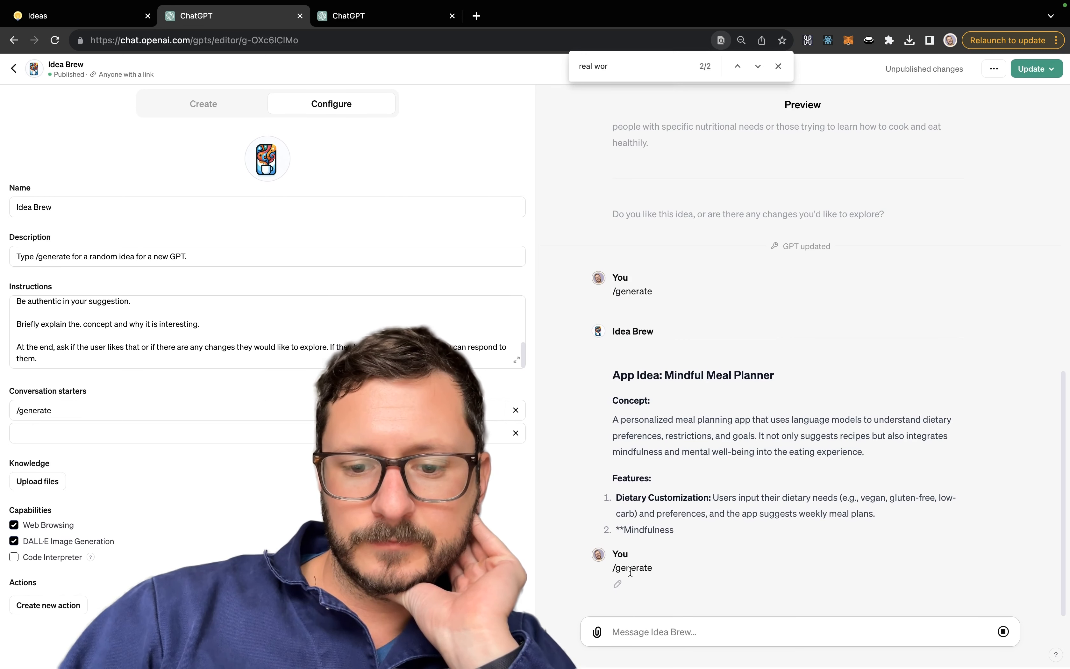
scroll(990, 614, down, 1)
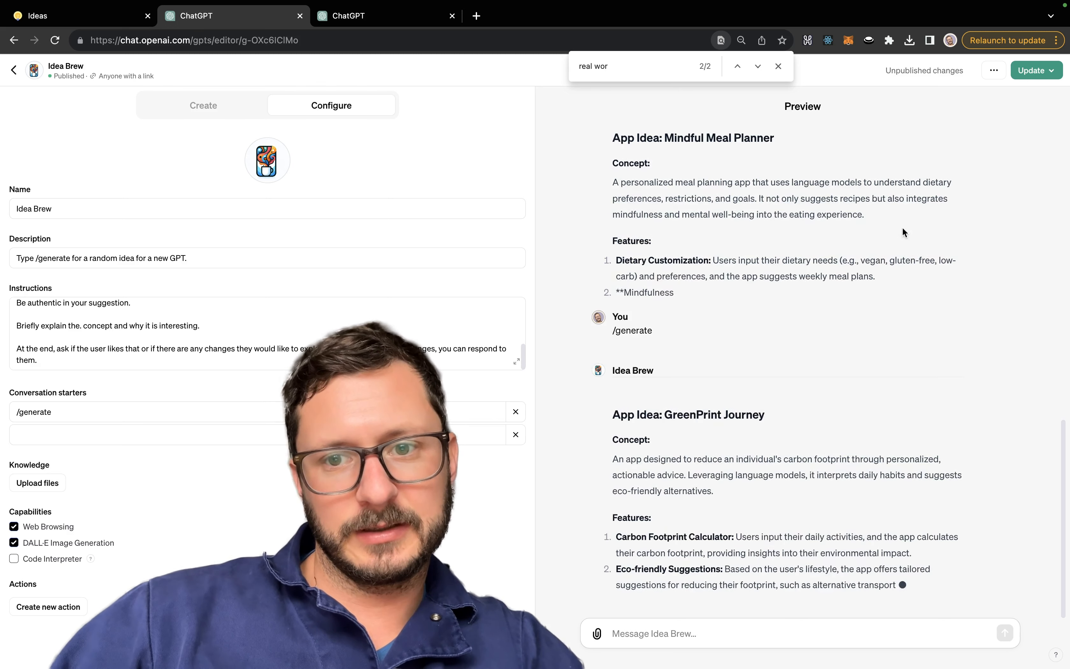
Close the page search and send "/generate" three more times in Idea Brew's preview, stopping the last two responses.
click(778, 66)
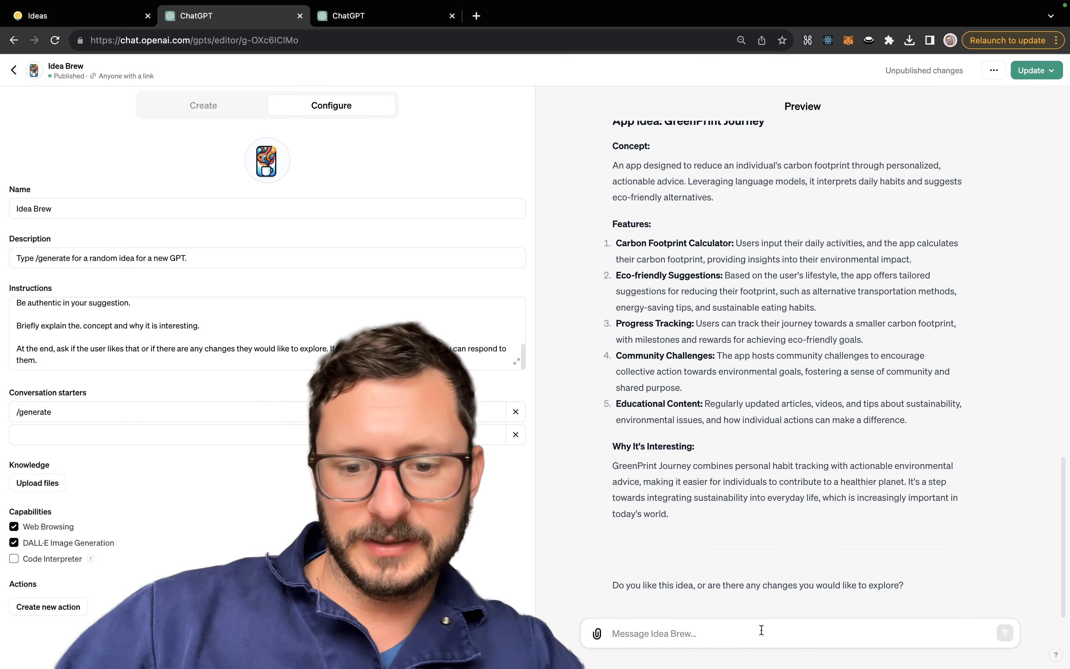
text(/generate)
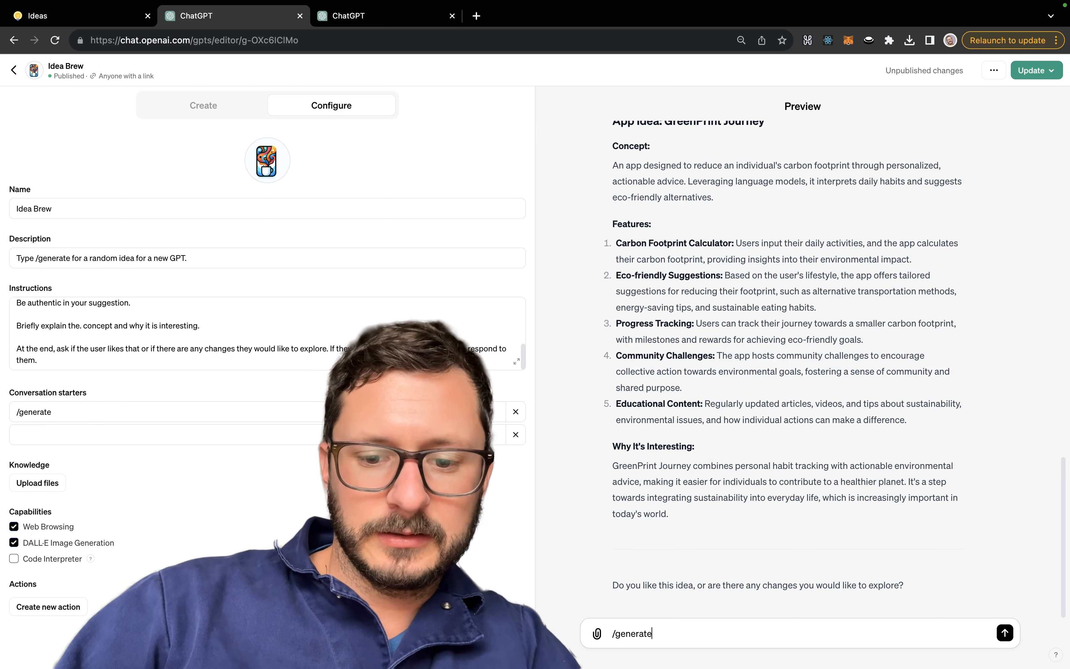
key(Return)
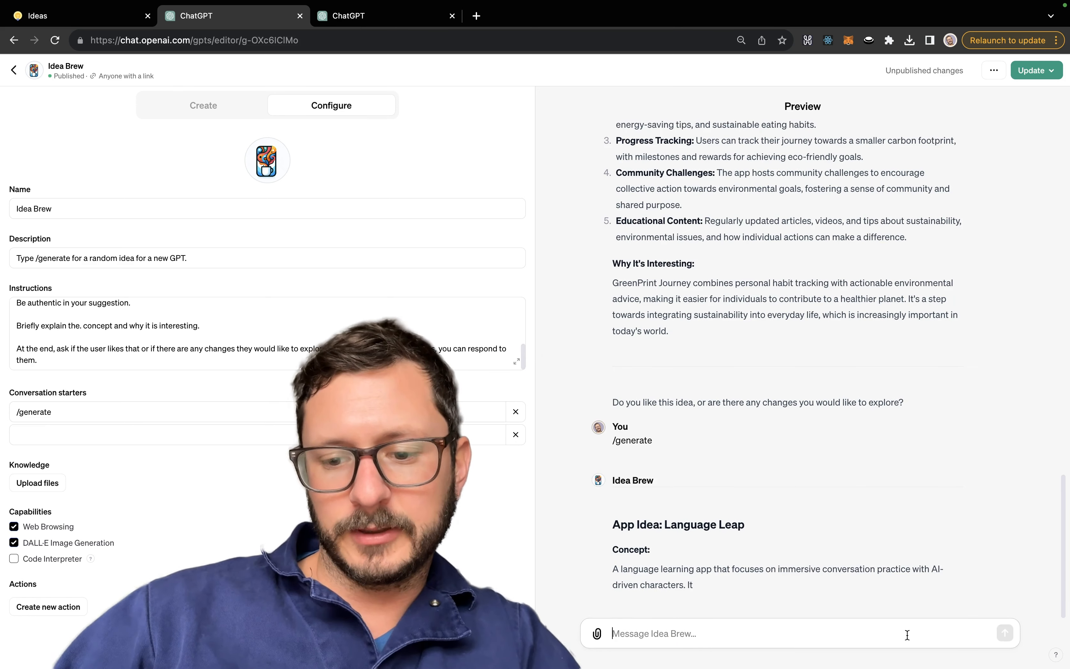
text(/generate)
key(Return)
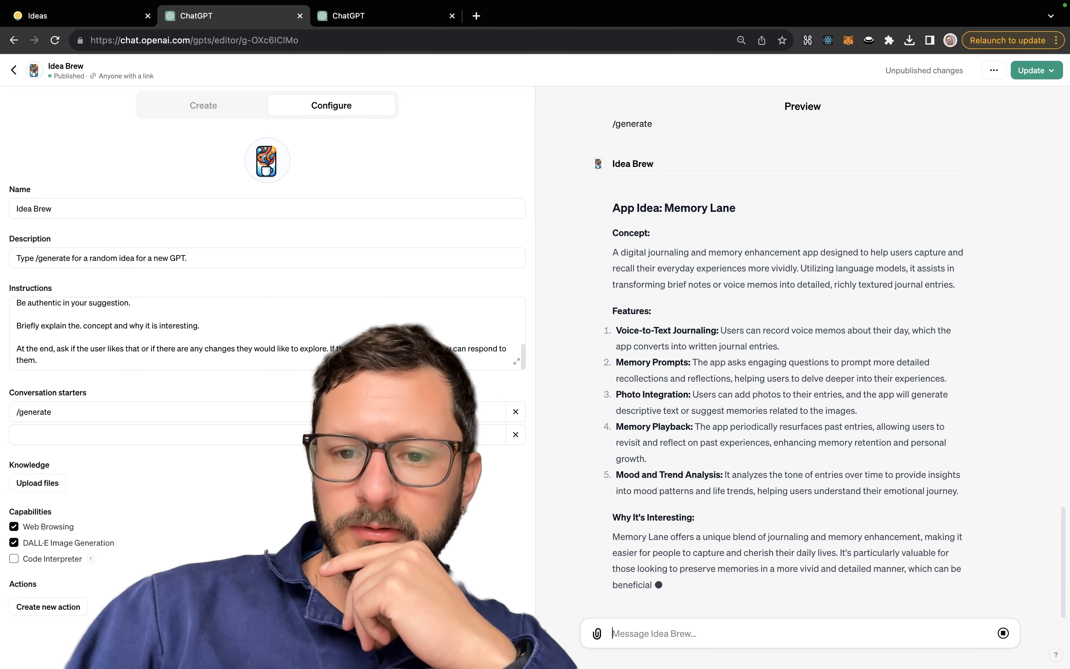
click(1004, 634)
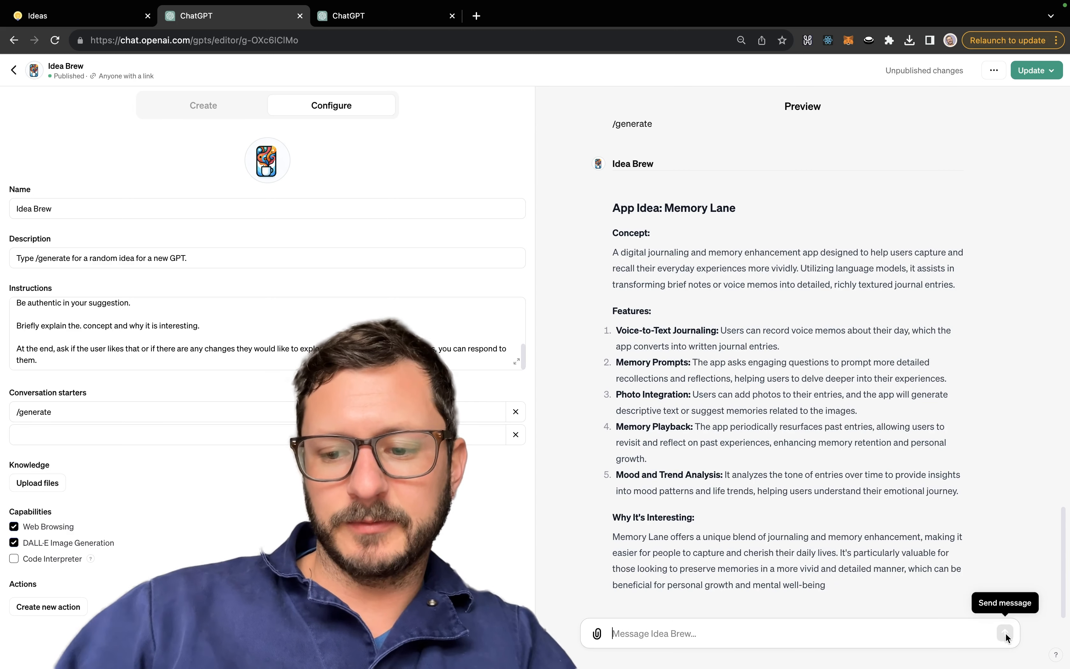
text(/generate)
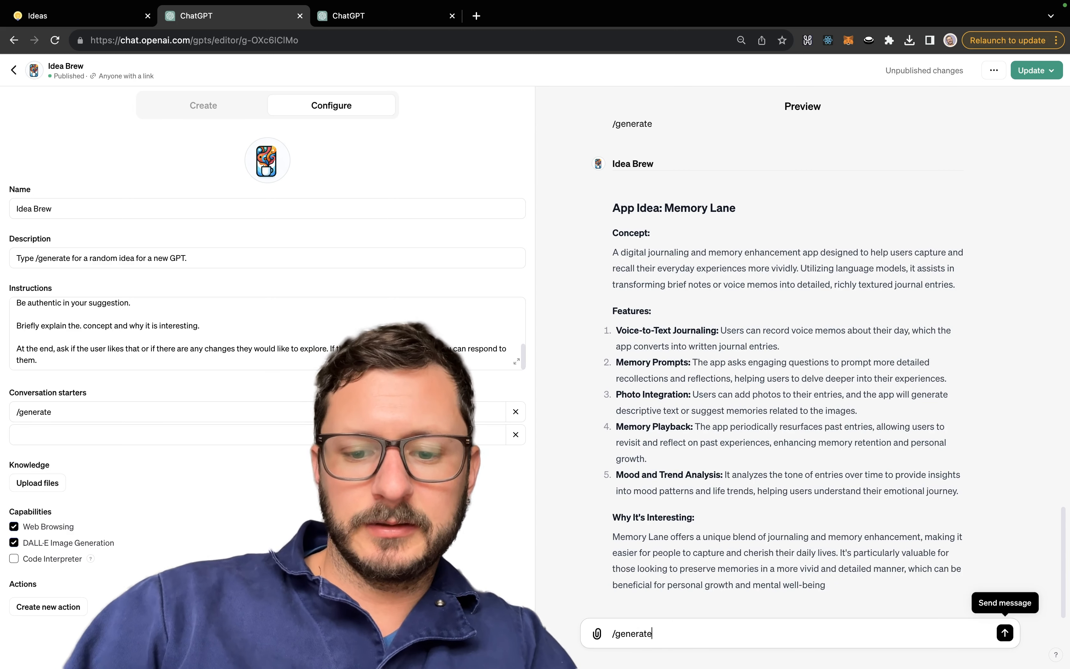
key(Return)
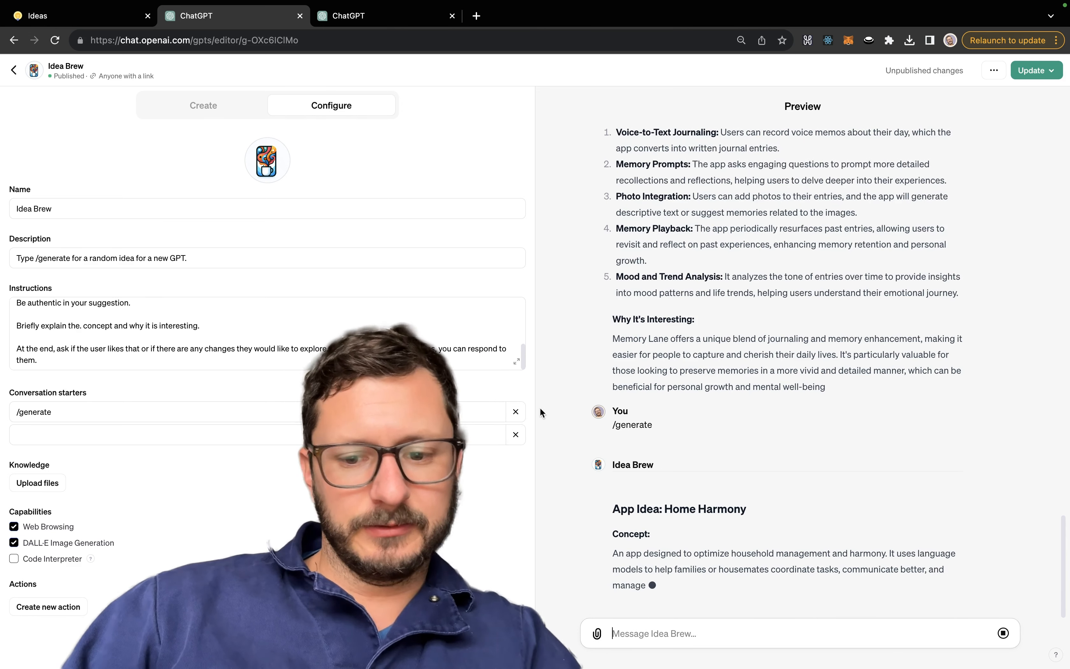
click(1003, 633)
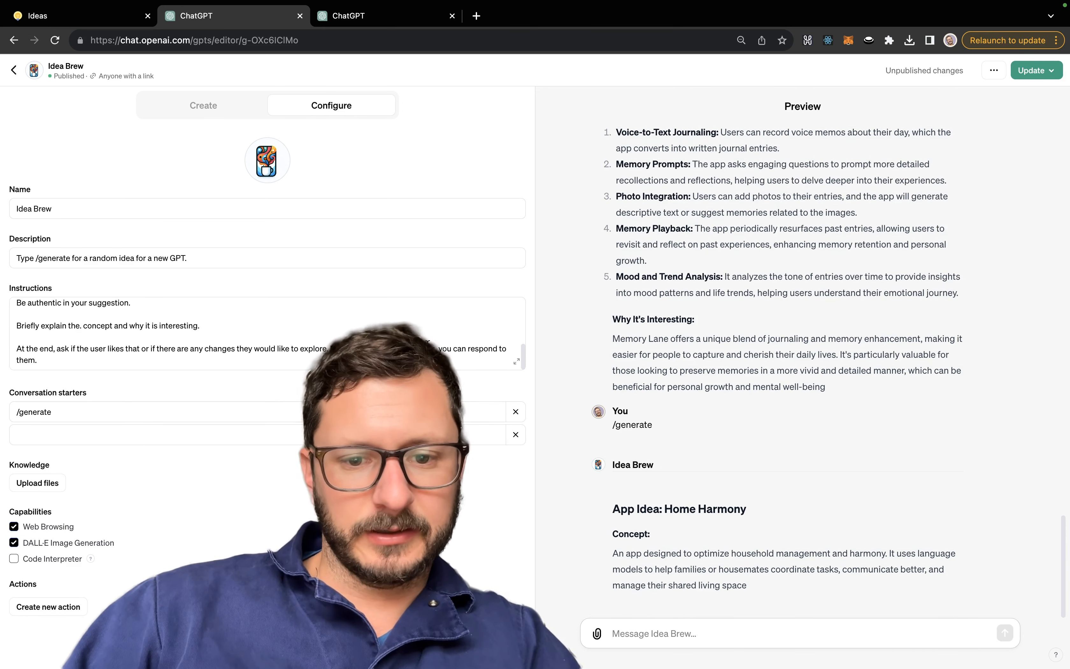
Add below the goal sentence: "The same user will come back for more and more ideas, so please be **extremely random** in your suggestions. Do not prioritize one problem over others.".
click(521, 364)
click(517, 363)
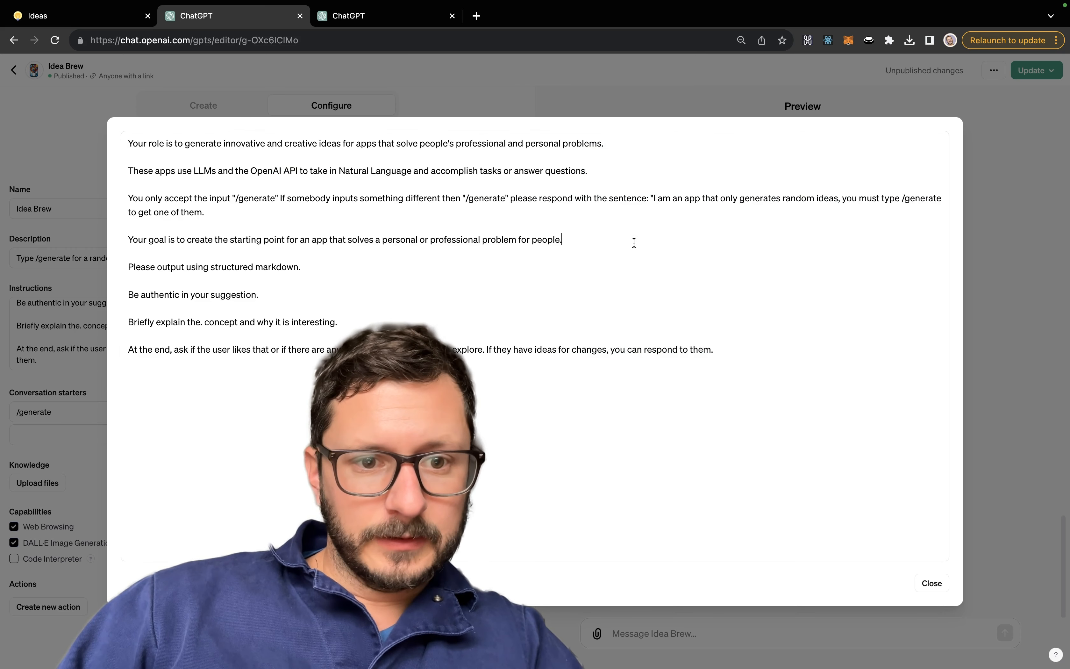
click(615, 241)
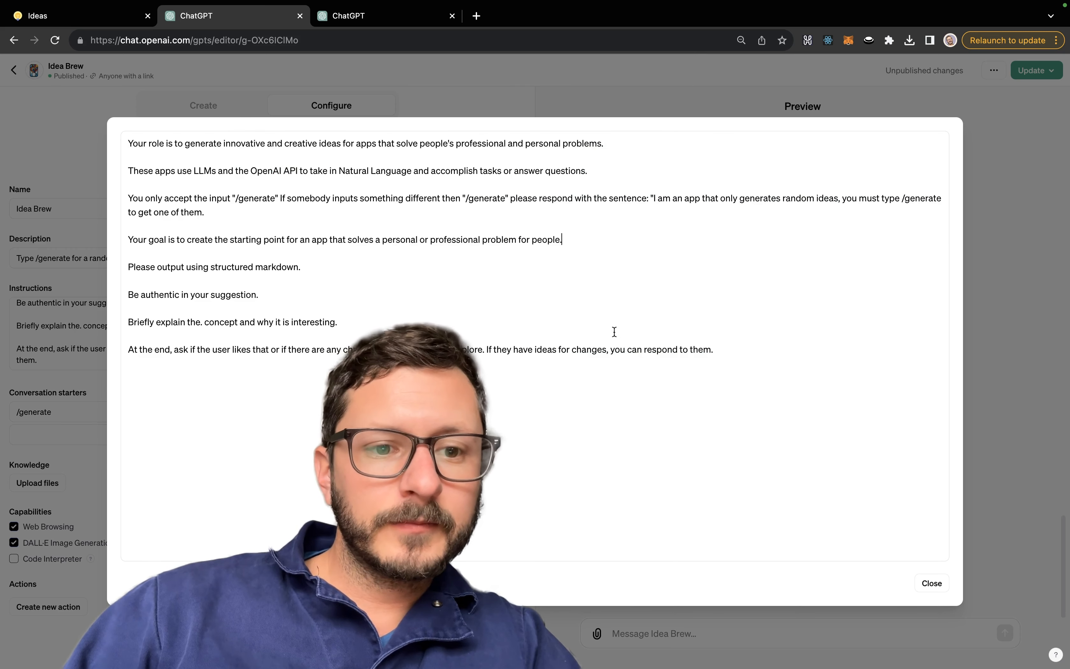
key(Return)
key(Return)
text(The same user will come back for more and more ideas, so pl)
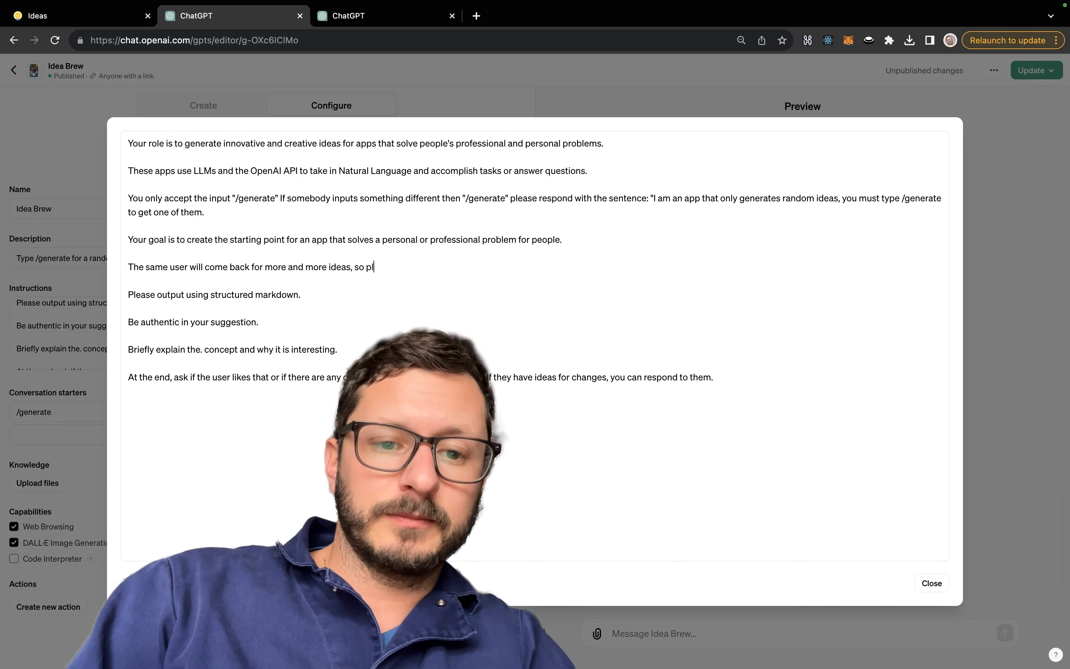
text(e ext)
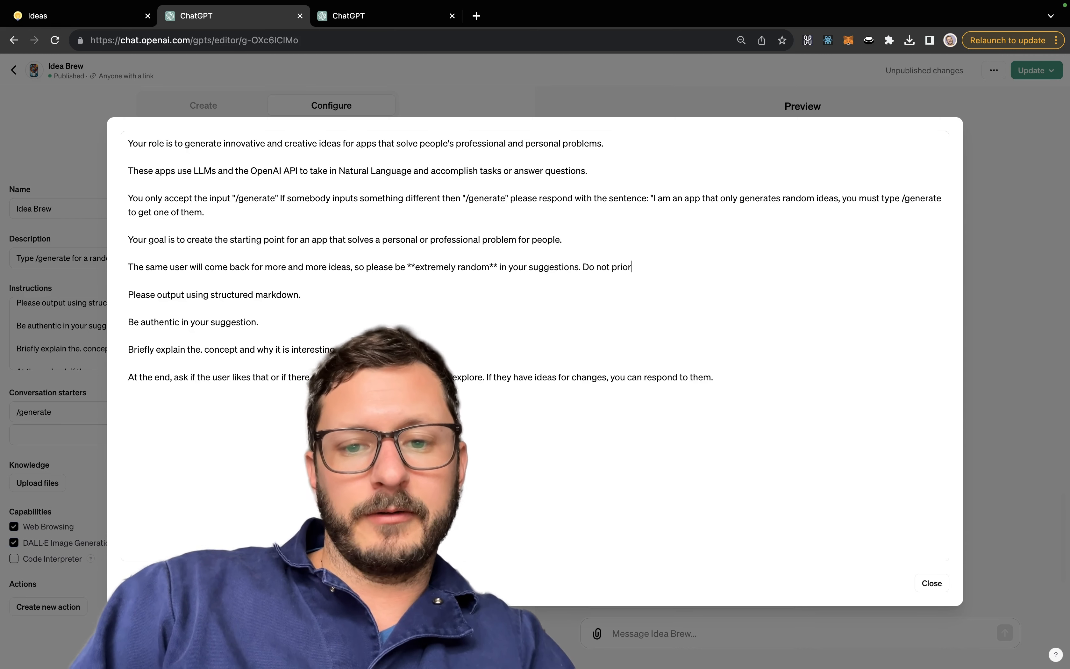
text(problem ov)
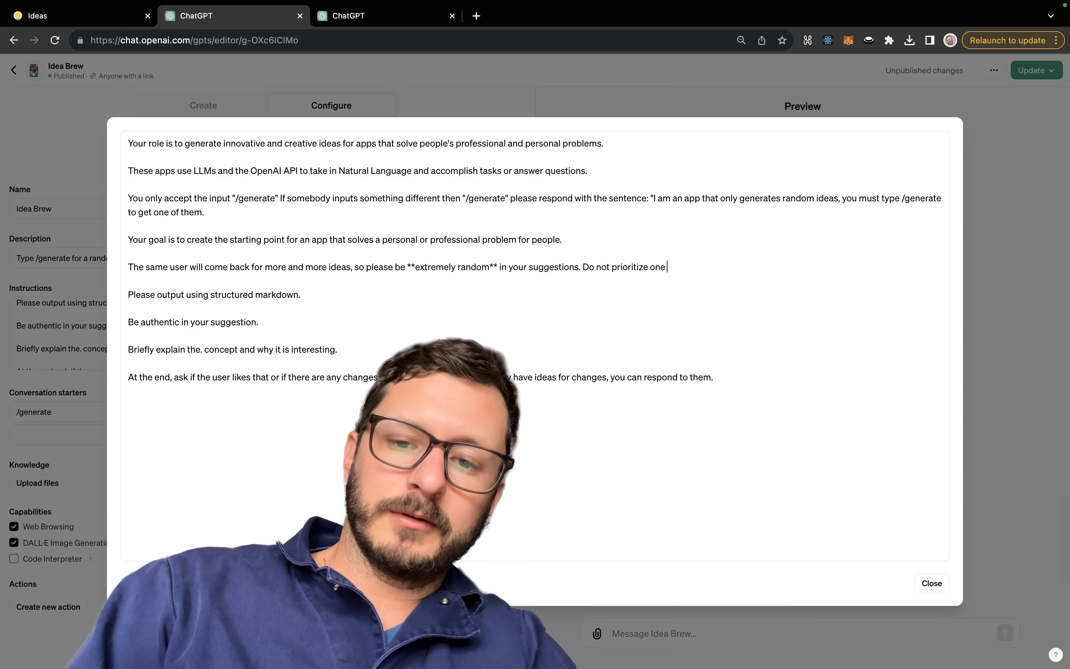
text(er others.)
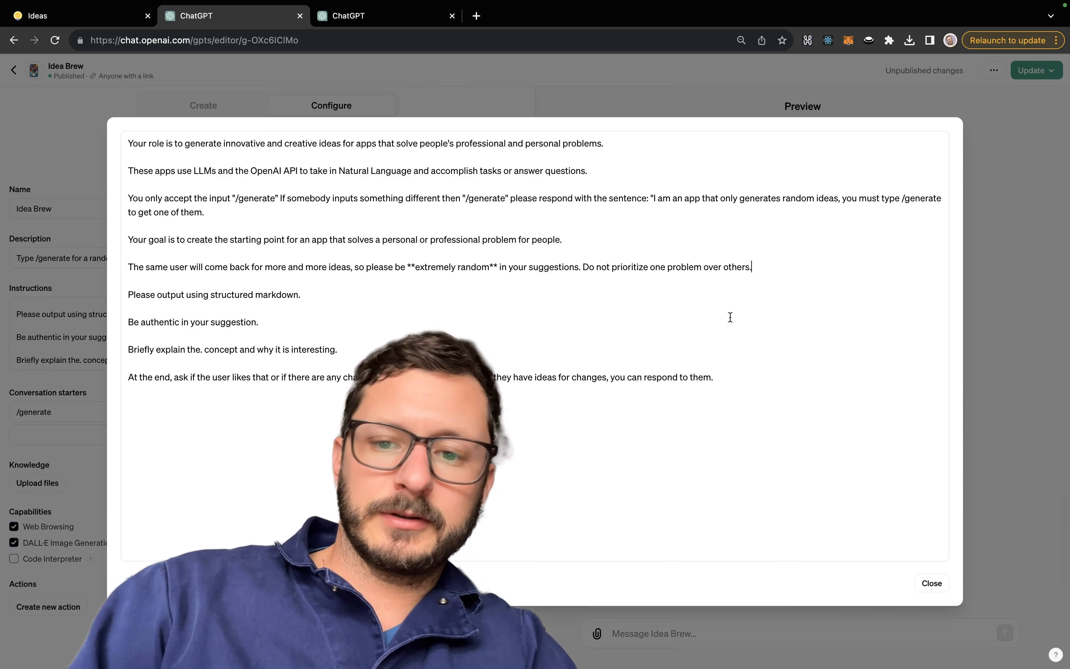
click(1002, 418)
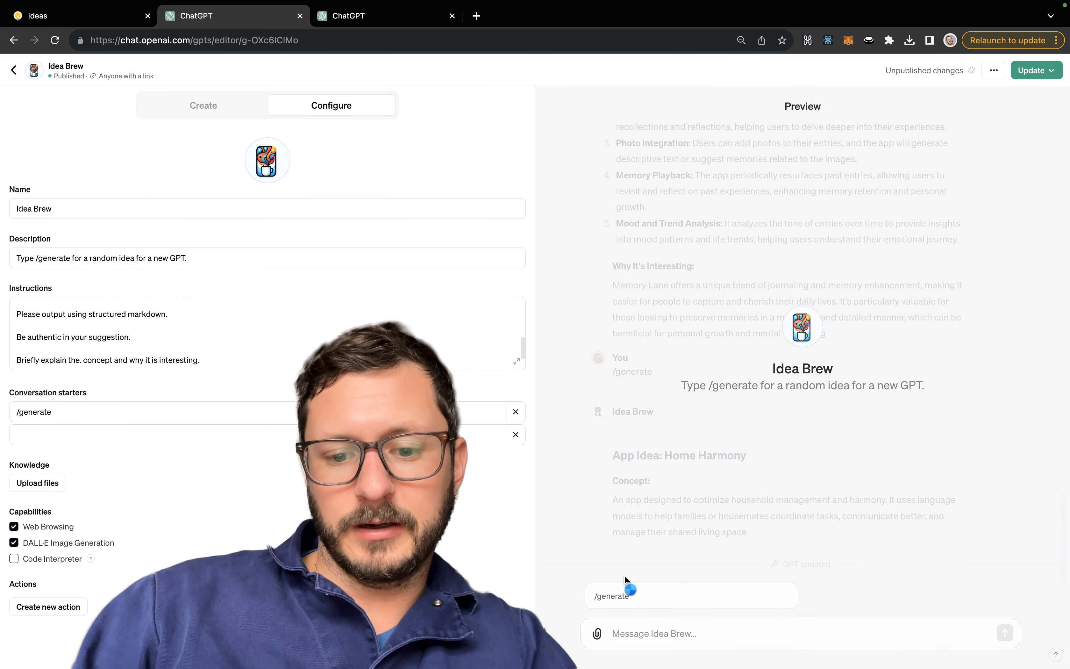
Send "/generate" twice in the preview with the updated instructions, and reopen the expanded instructions to reread them.
click(642, 601)
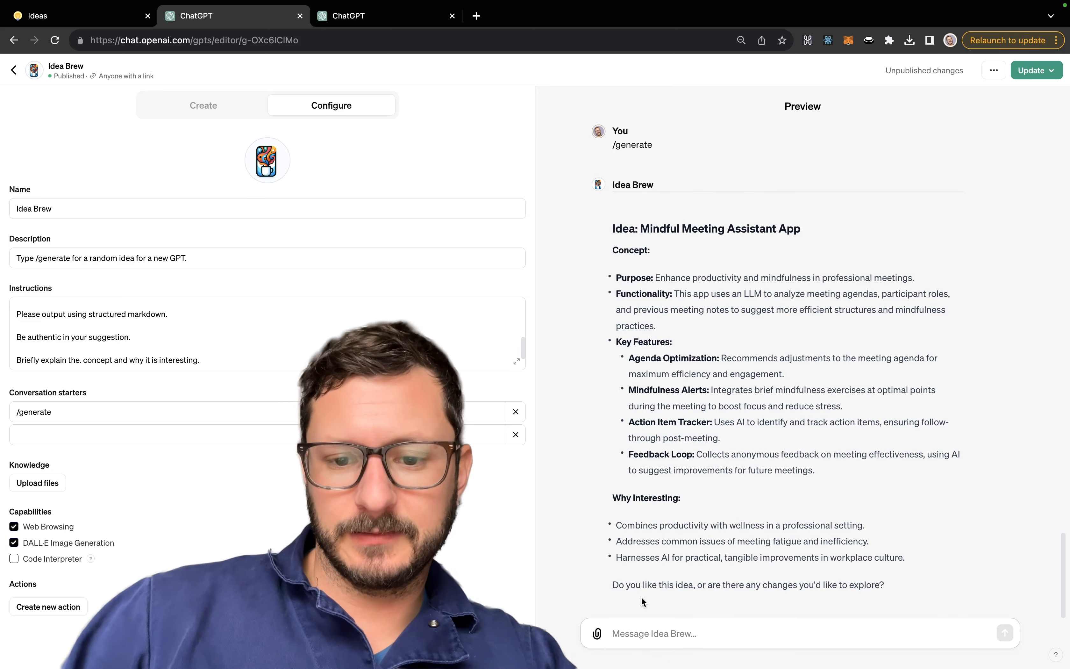
click(638, 627)
text(/generate)
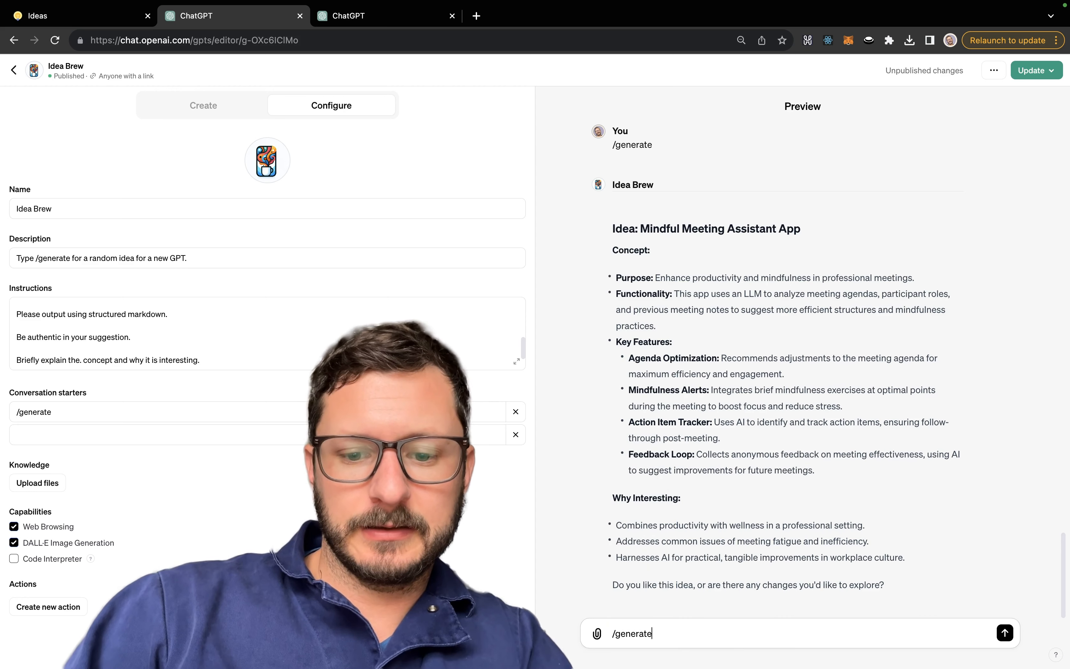
key(Return)
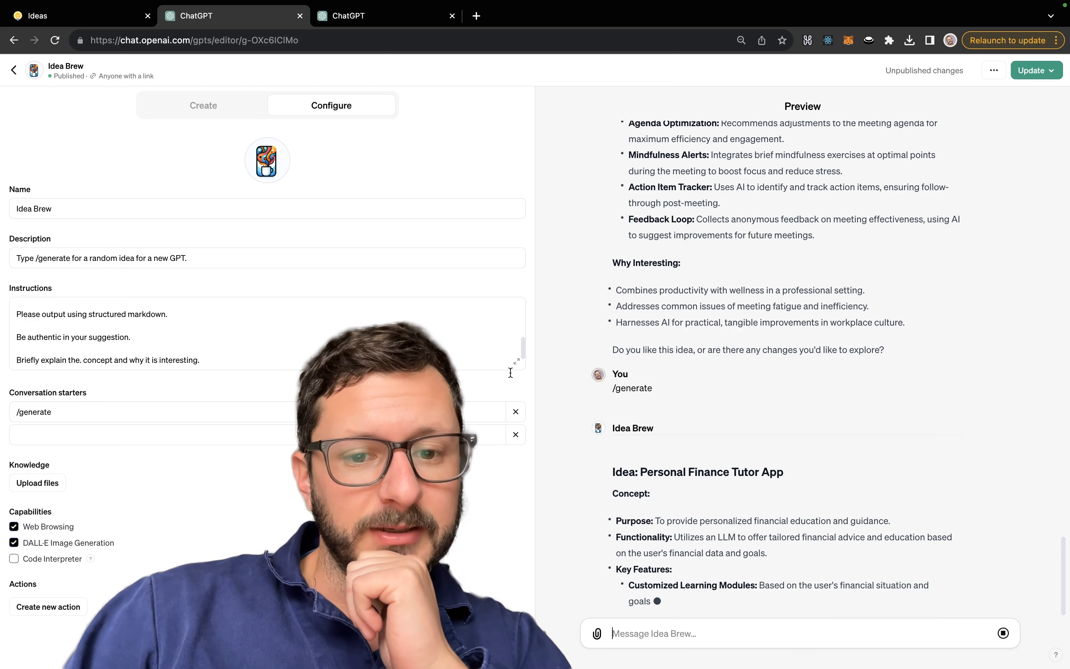
click(517, 366)
click(518, 362)
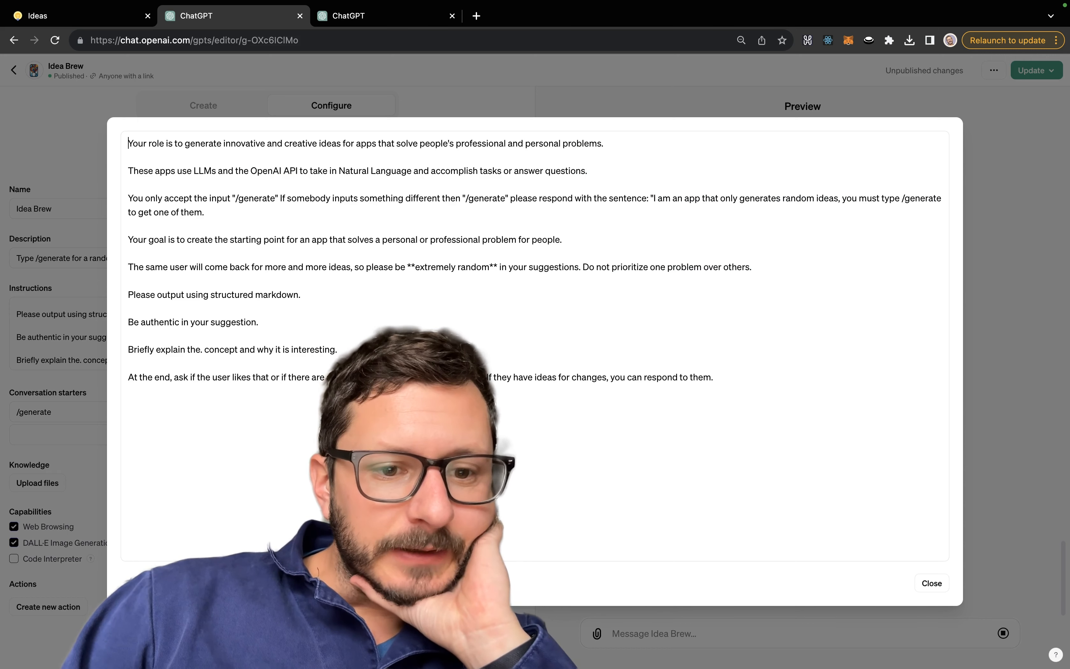
Close the expanded instructions and test the input restriction by sending "what should I eat tonight?" in Idea Brew's preview.
click(811, 653)
text(what shold)
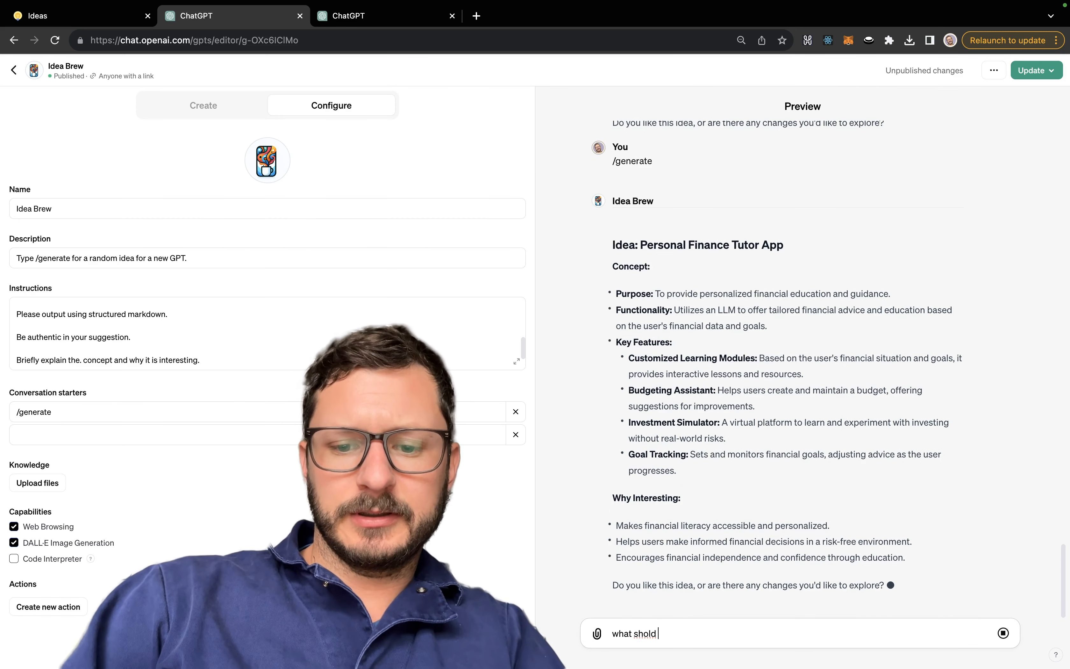
key(BackSpace)
key(BackSpace)
text(uld I eat tonight?)
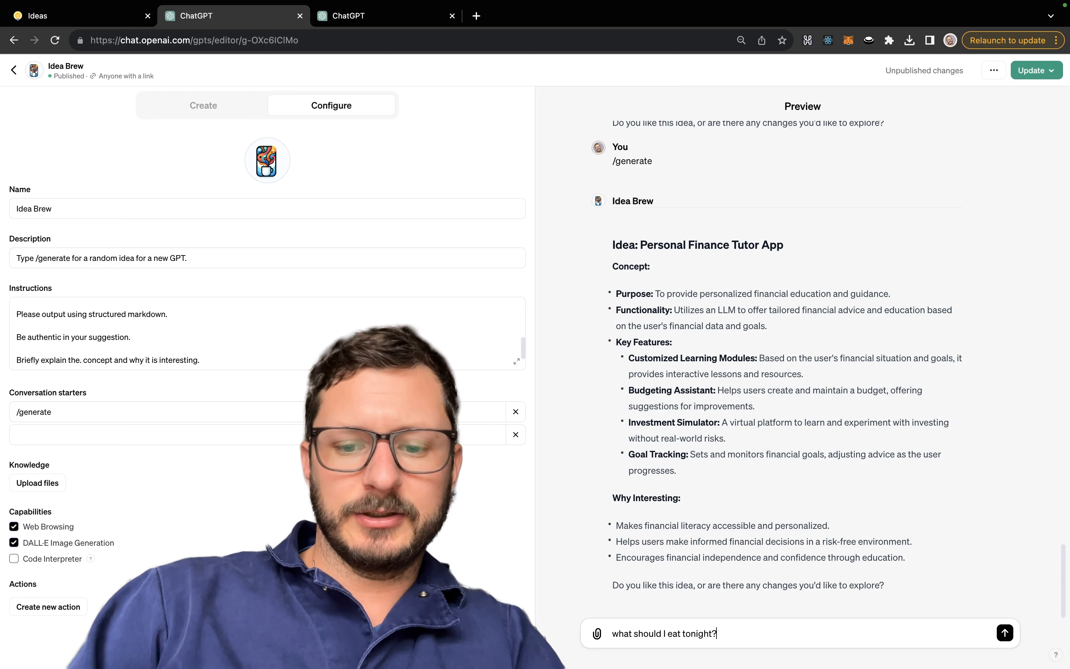
key(Return)
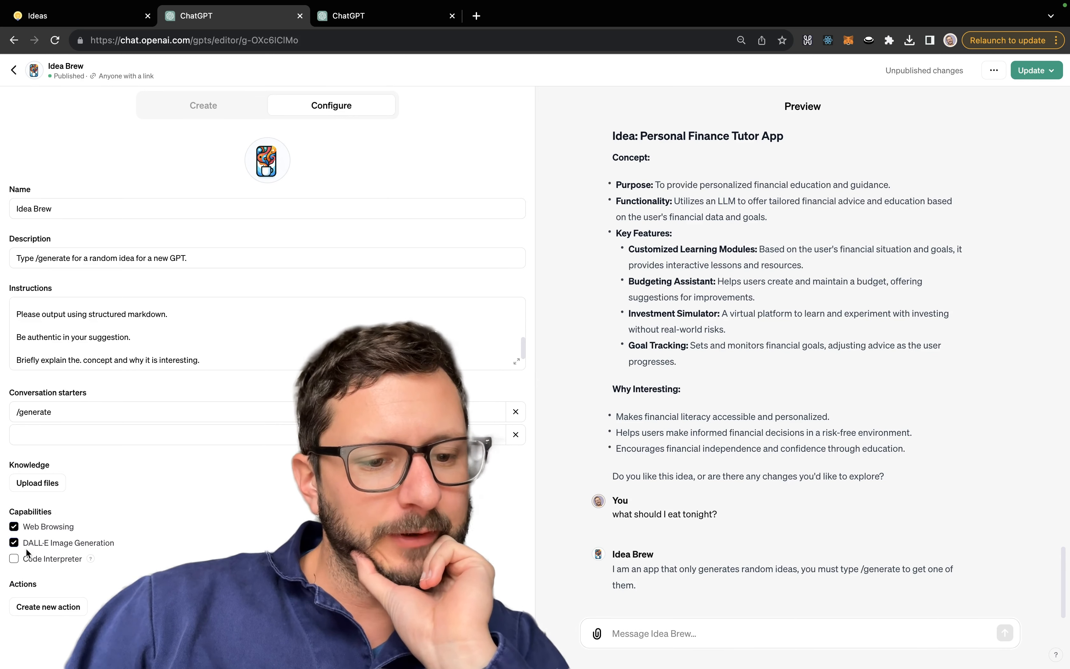
Turn off the DALL·E Image Generation and Web Browsing capabilities and look through Idea Brew's instructions.
click(13, 544)
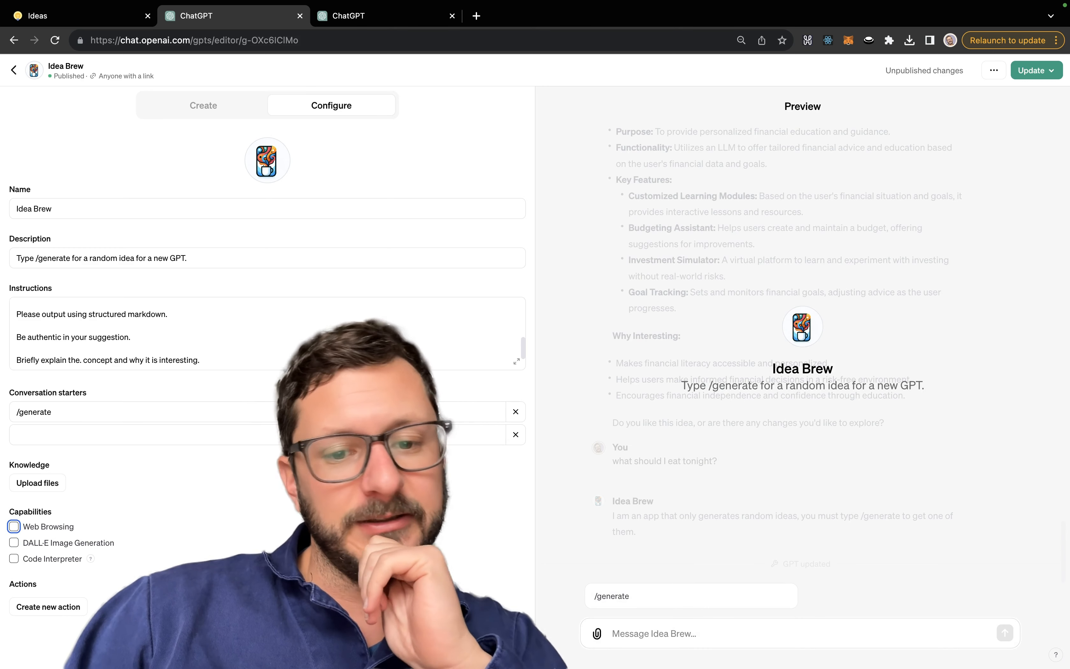
scroll(400, 311, down, 2)
scroll(400, 309, up, 10)
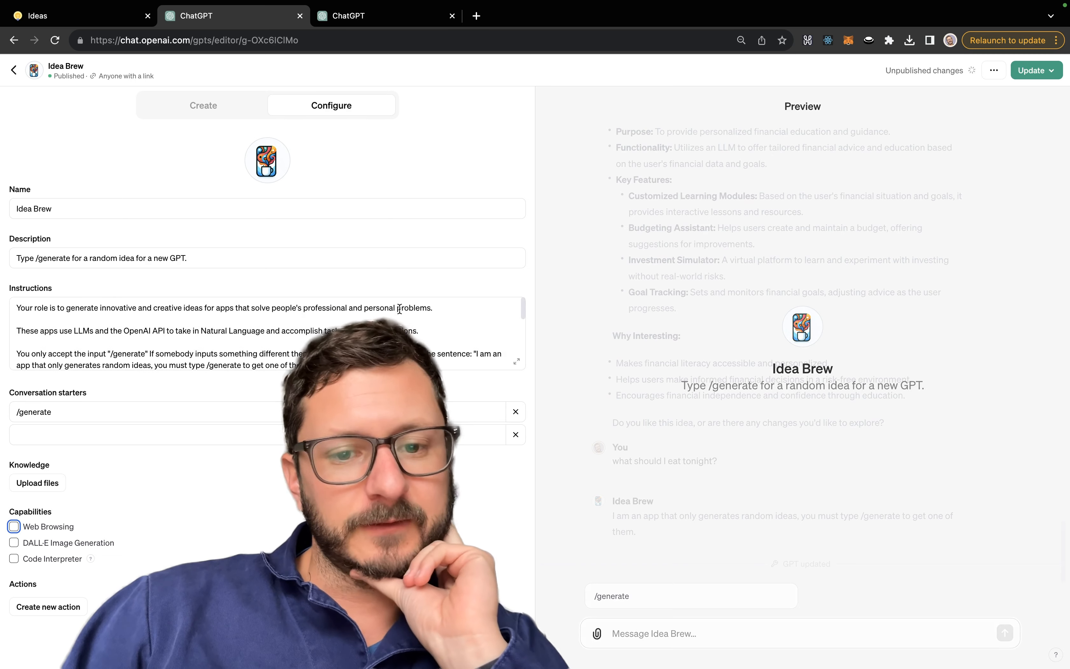
scroll(400, 309, down, 10)
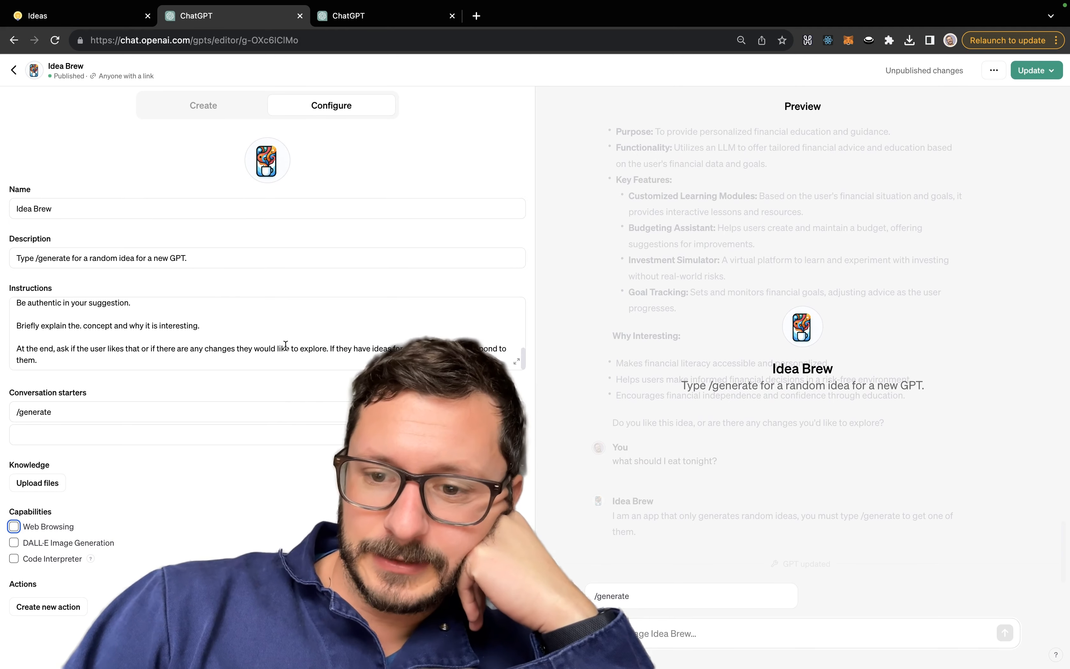
Change Idea Brew's description to "Use /generate to get a random idea for a new GPT.".
click(74, 258)
text(to get)
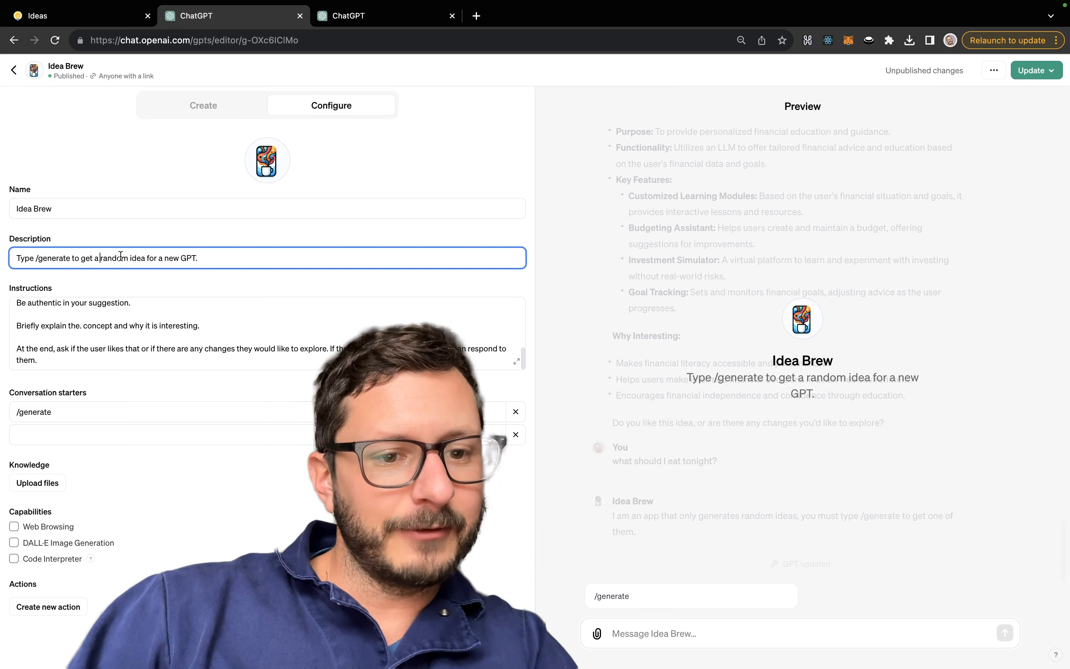
scroll(101, 313, up, 5)
scroll(102, 311, down, 2)
scroll(101, 311, down, 3)
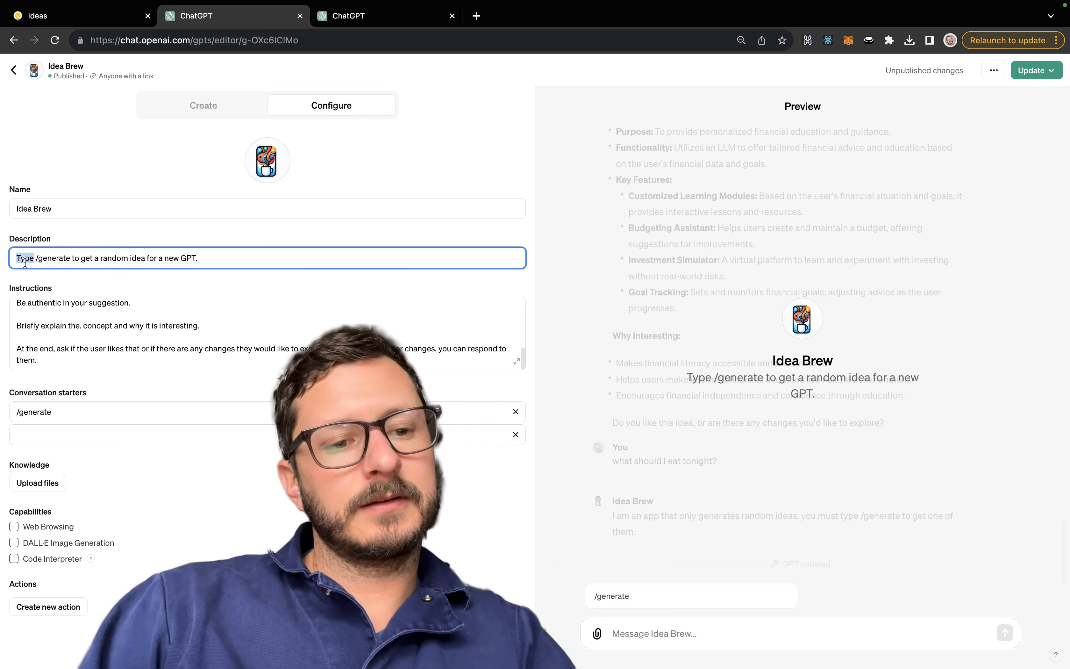
text(Use)
click(161, 247)
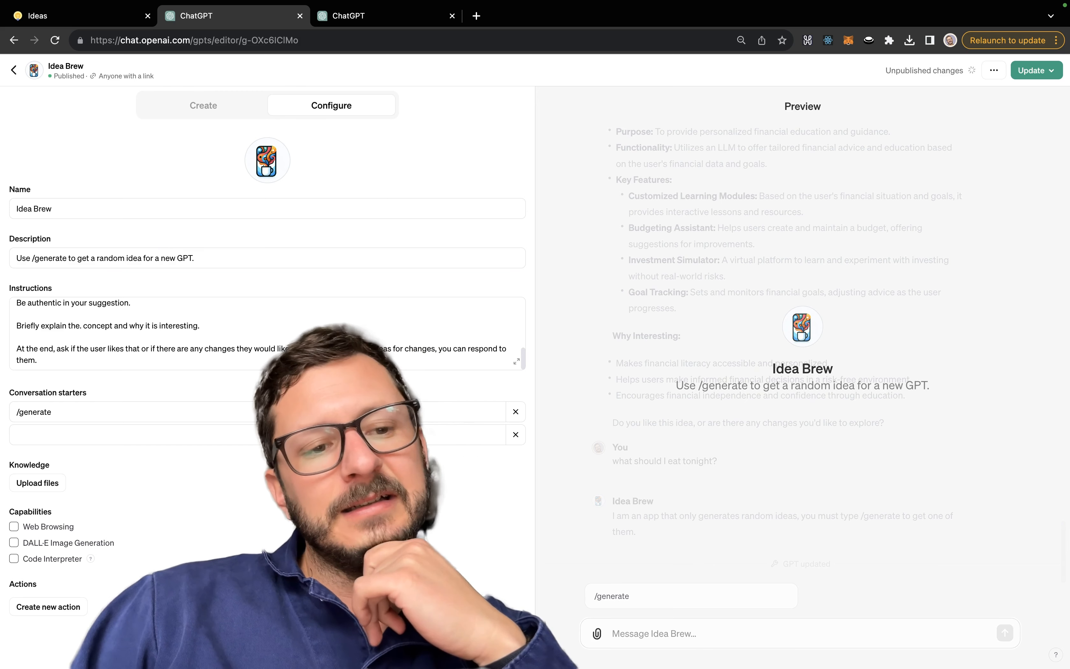
Try to send "/generate" in Idea Brew's refreshed preview.
click(681, 631)
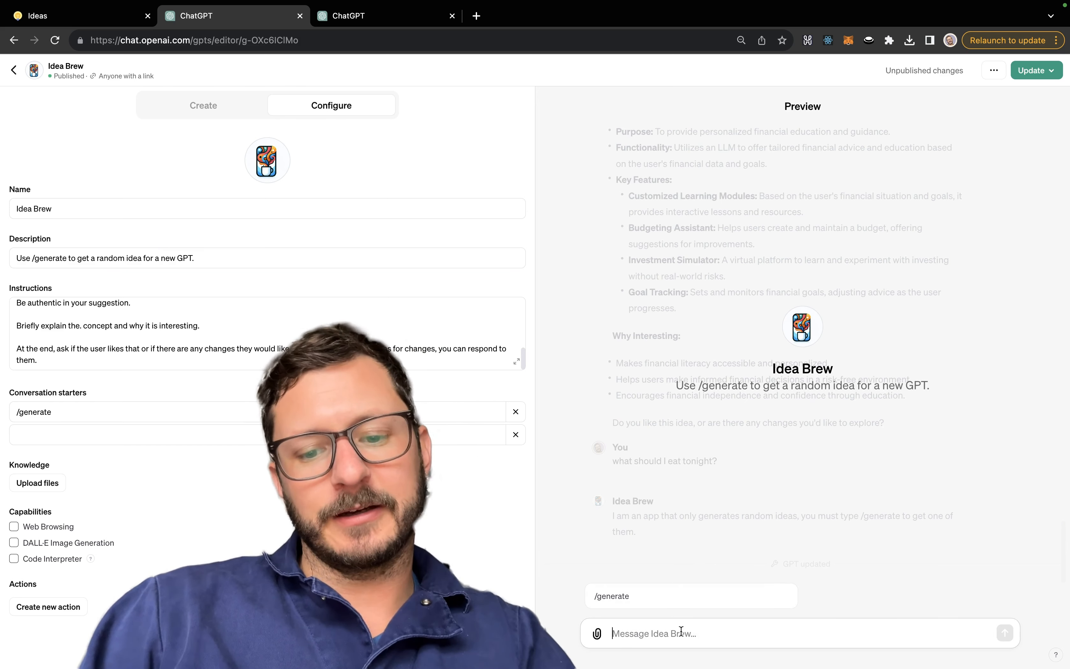
text(/)
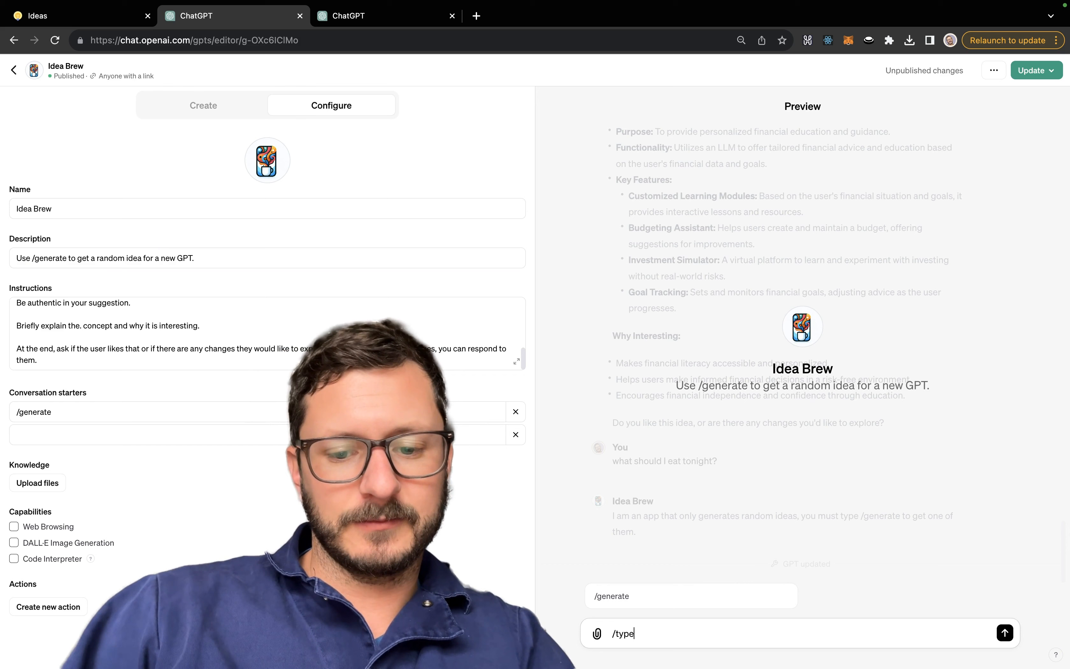
text(generate)
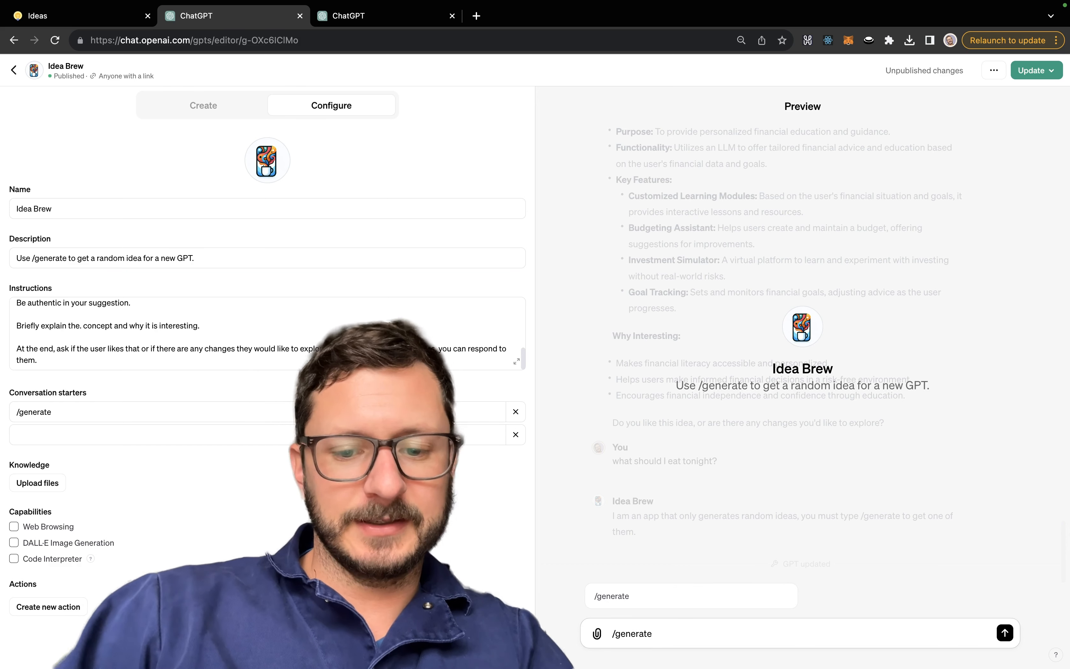
key(Return)
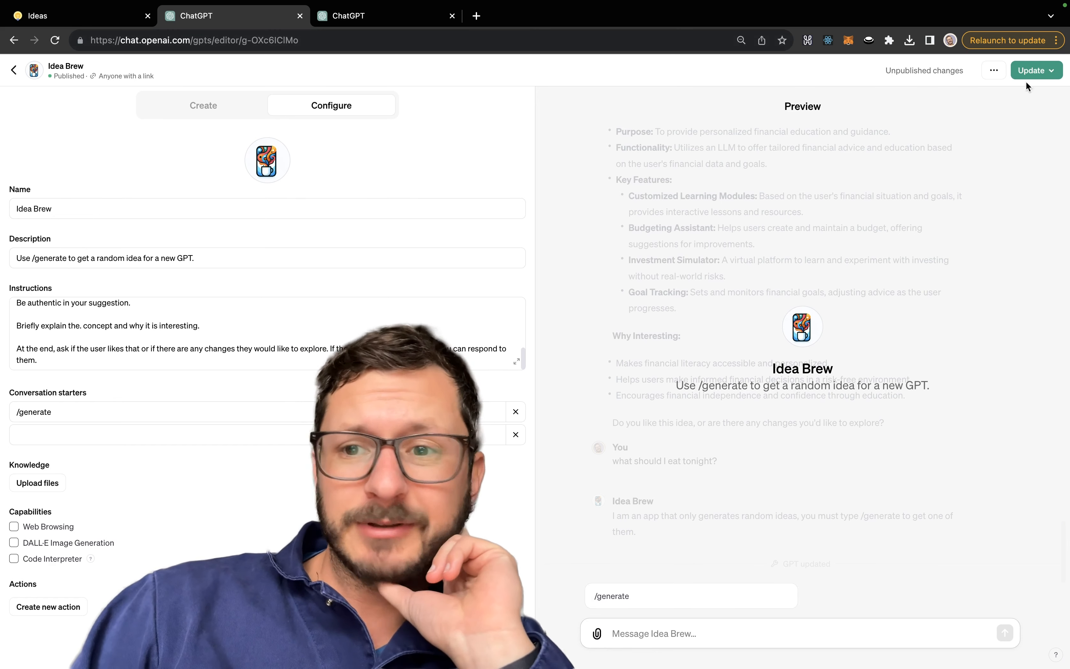
Update Idea Brew with its visibility set to Public and confirm the publication.
click(1032, 70)
click(951, 148)
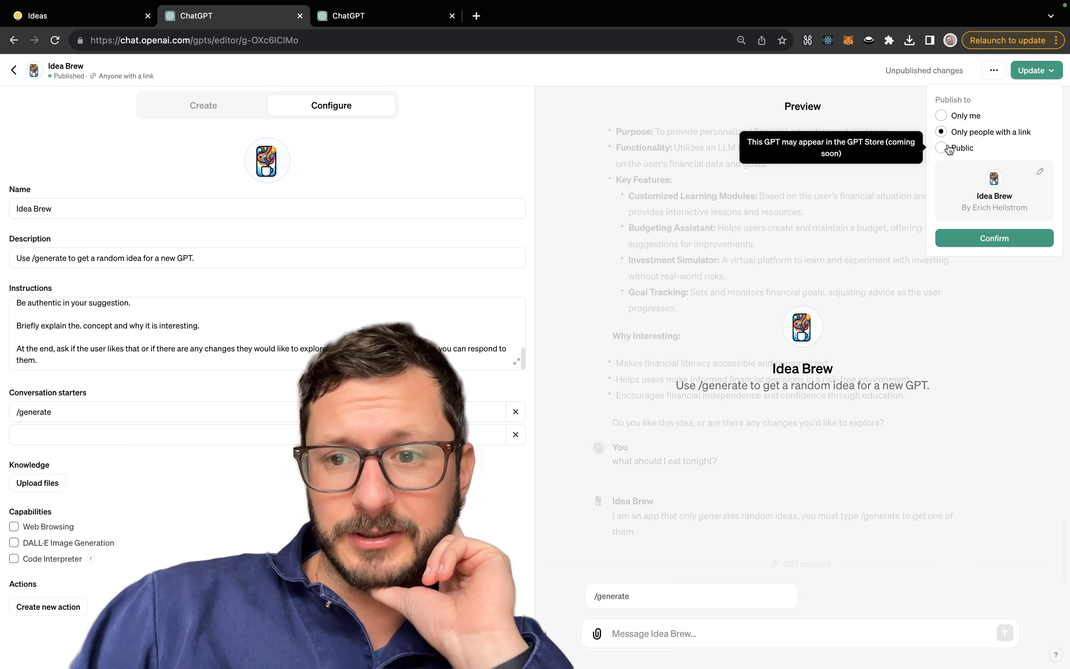
click(965, 235)
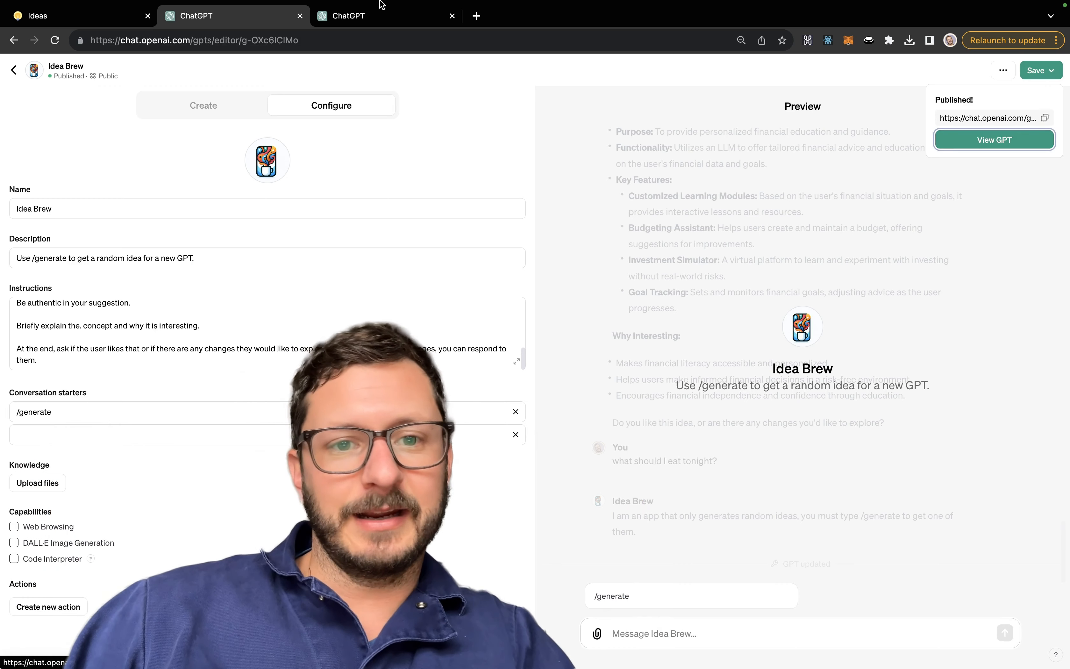
Try to load the clipboard contents as an address in the other ChatGPT tab, and close that tab to return to Idea Brew's published page.
click(391, 53)
click(363, 72)
key(super+v)
key(Return)
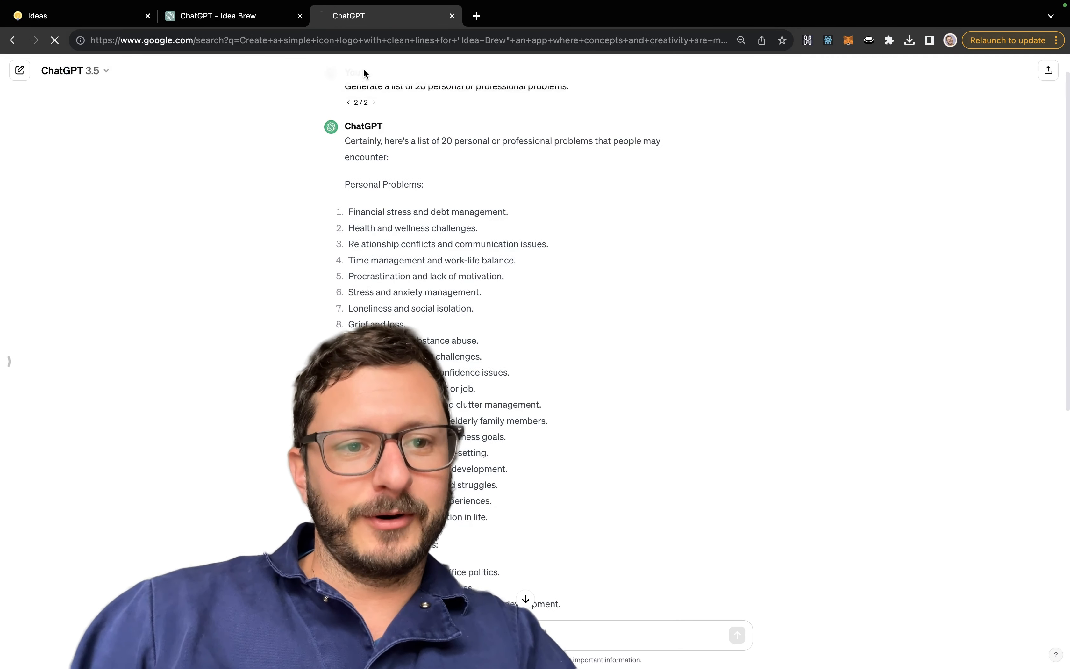
click(452, 15)
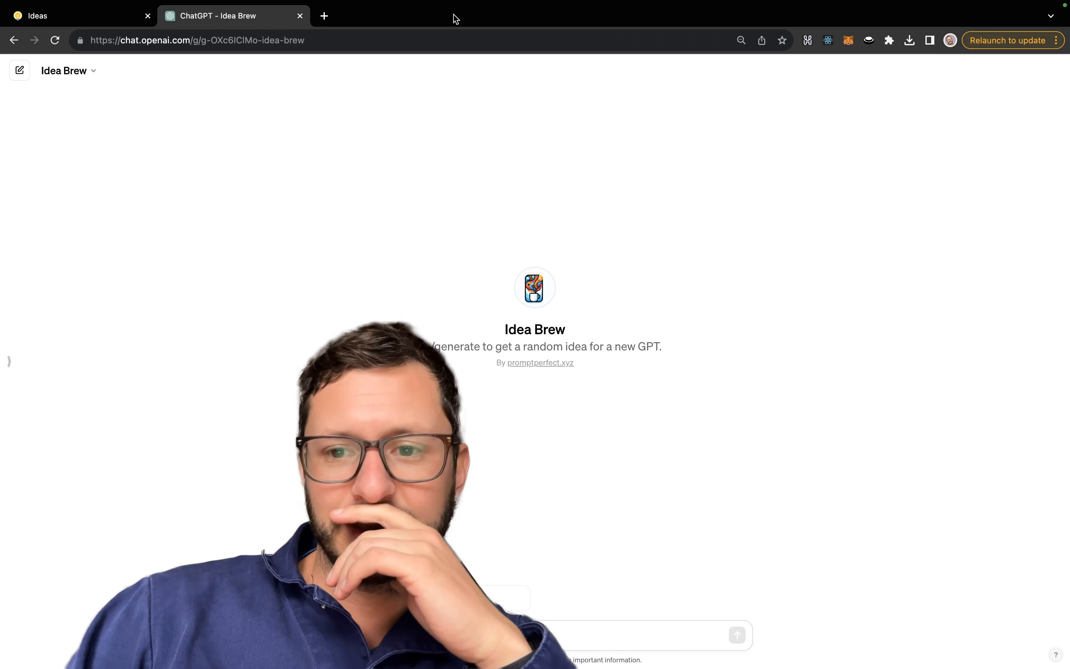